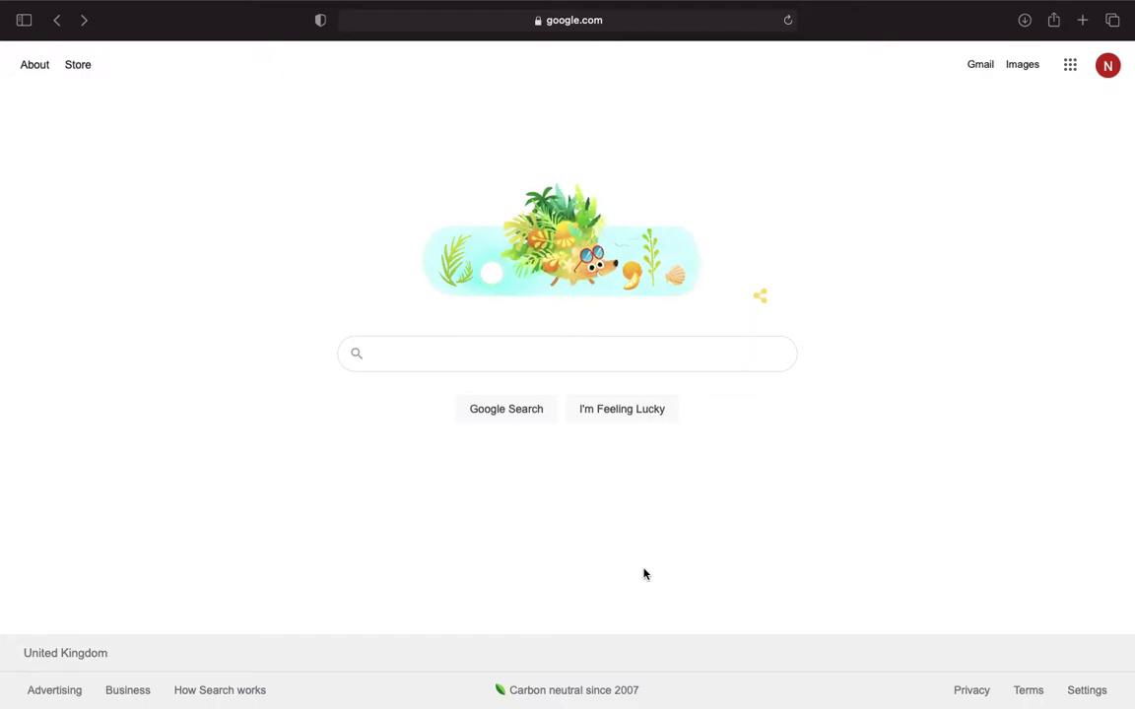
Check the macOS version in the system information window on the desktop, and close that window.
key("ctrl+Left")
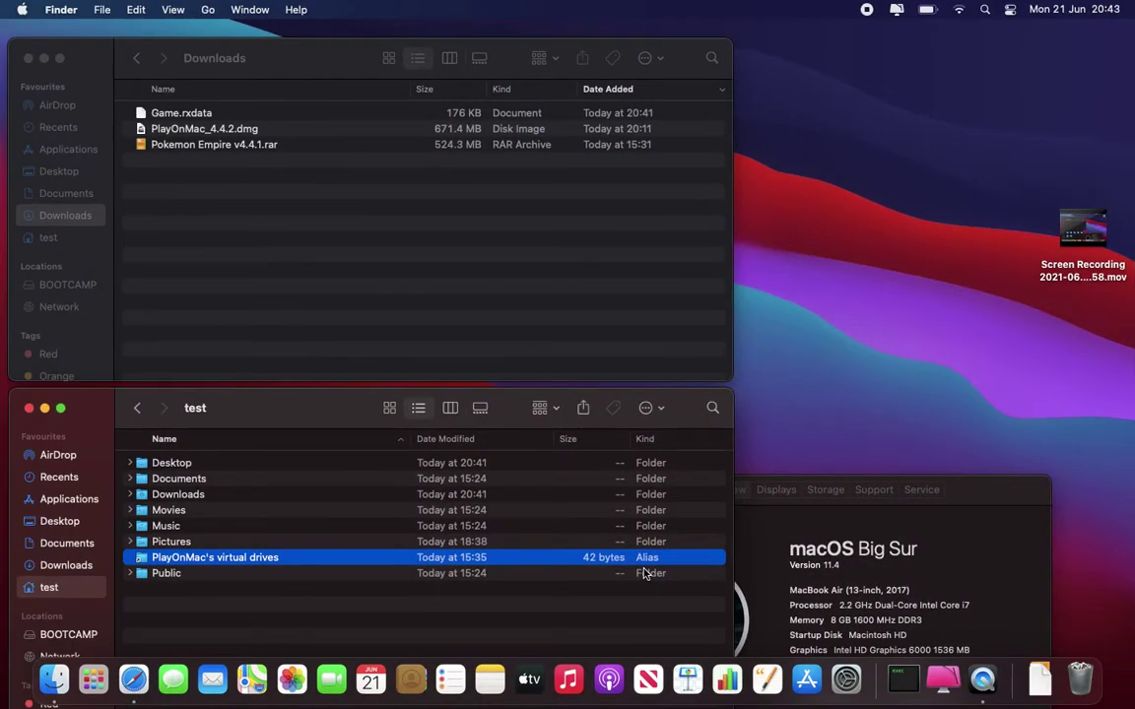
left_click(983, 505)
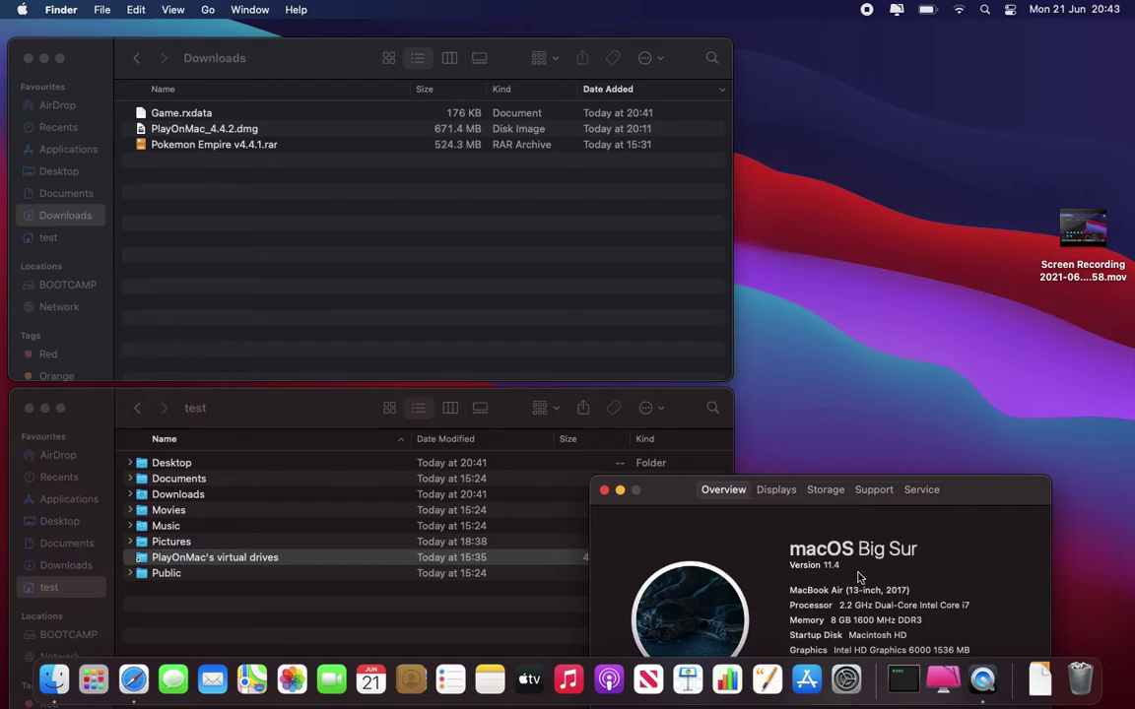
left_click(604, 490)
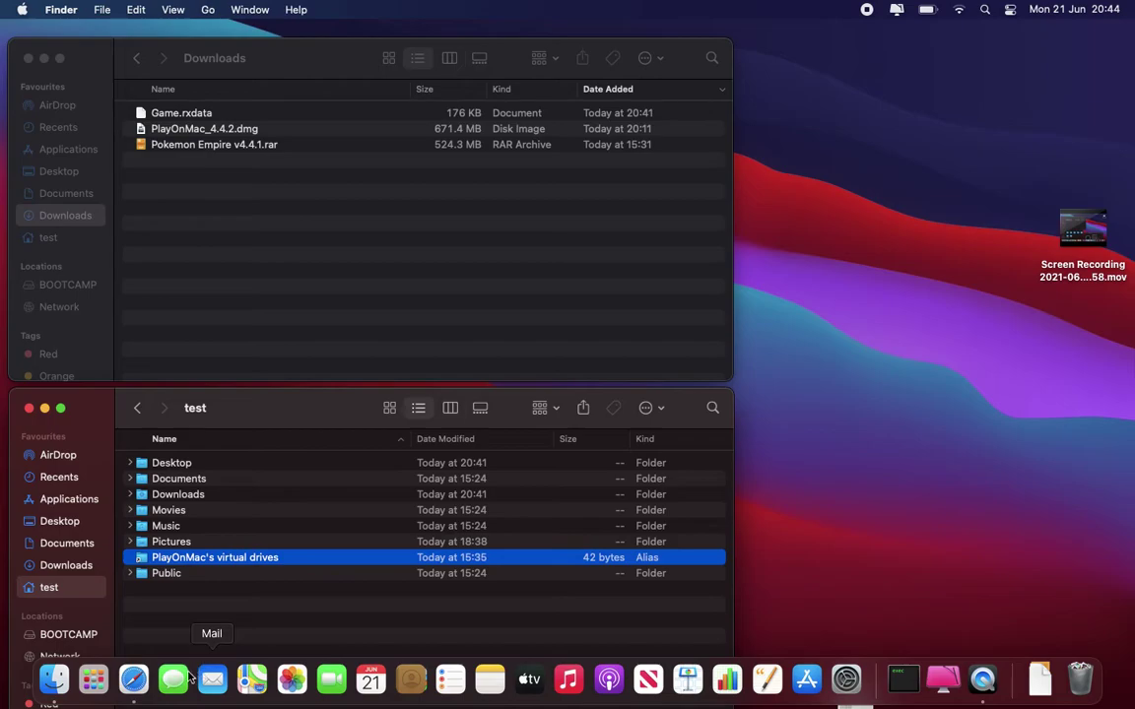
Switch to Safari, search Google for "playonmac", and open the downloads page of the PlayOnMac website.
left_click(133, 679)
left_click(377, 352)
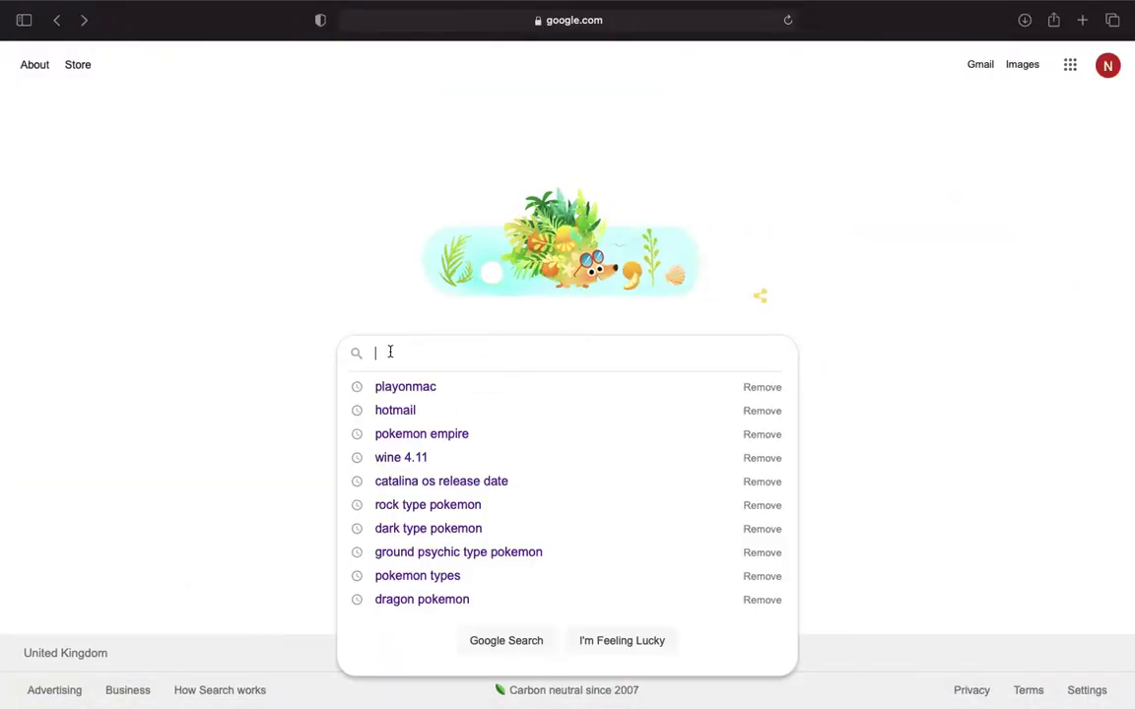
type("playonmac")
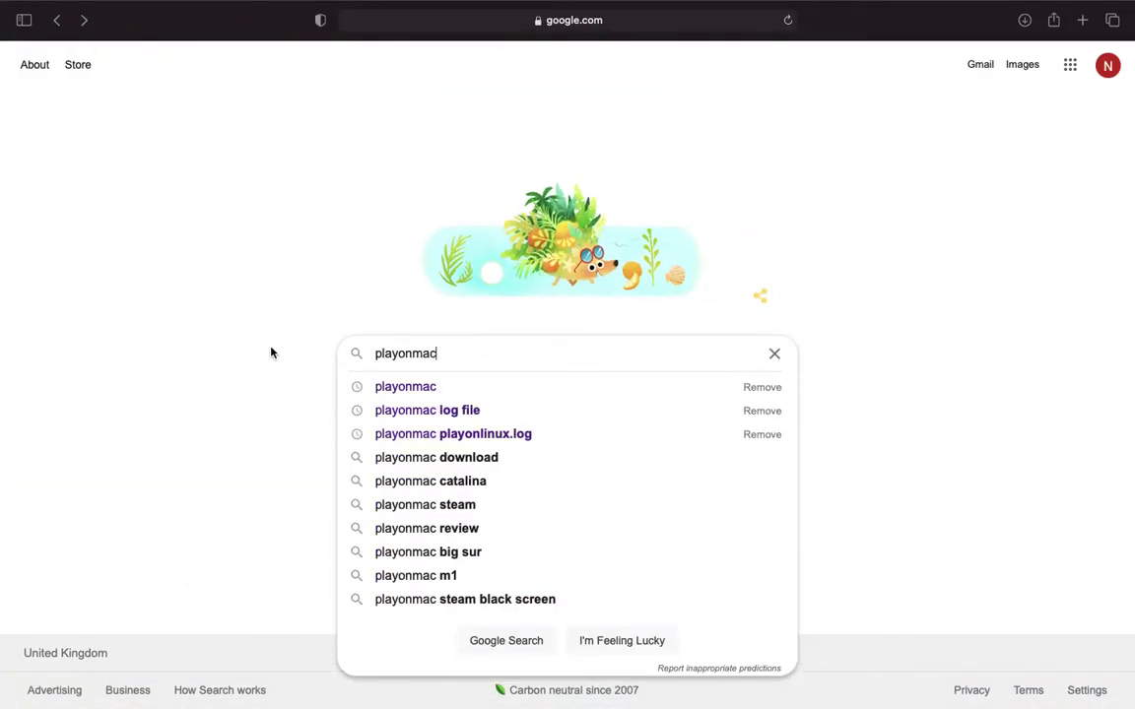
left_click(388, 394)
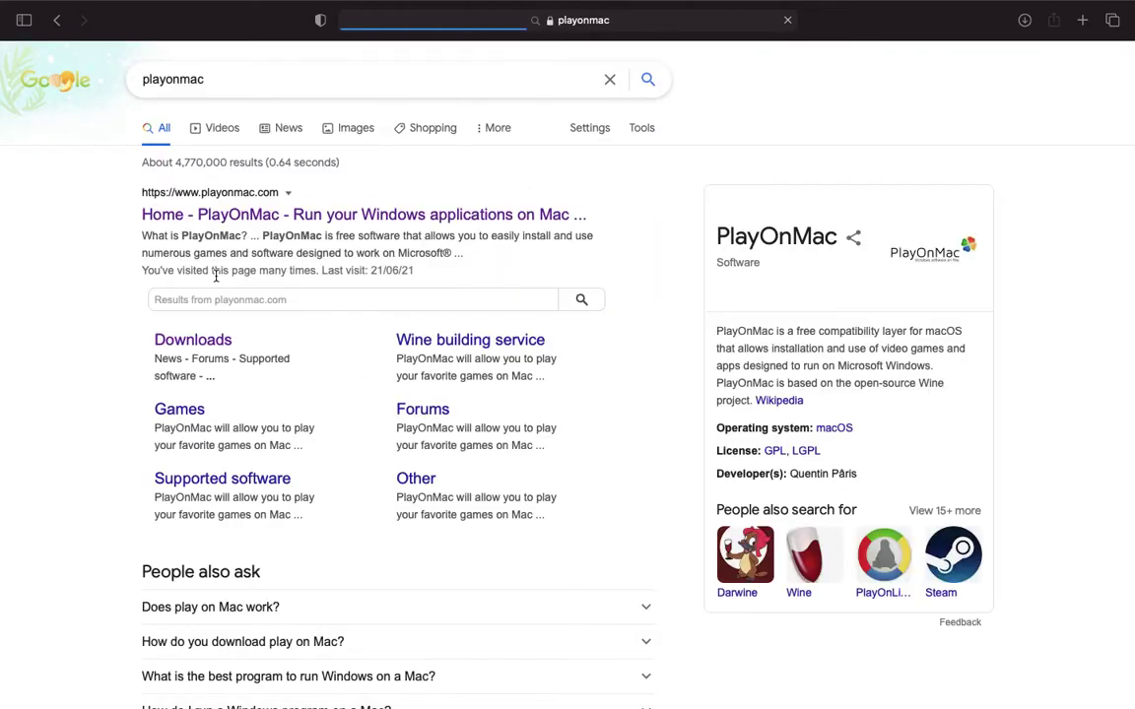
left_click(232, 214)
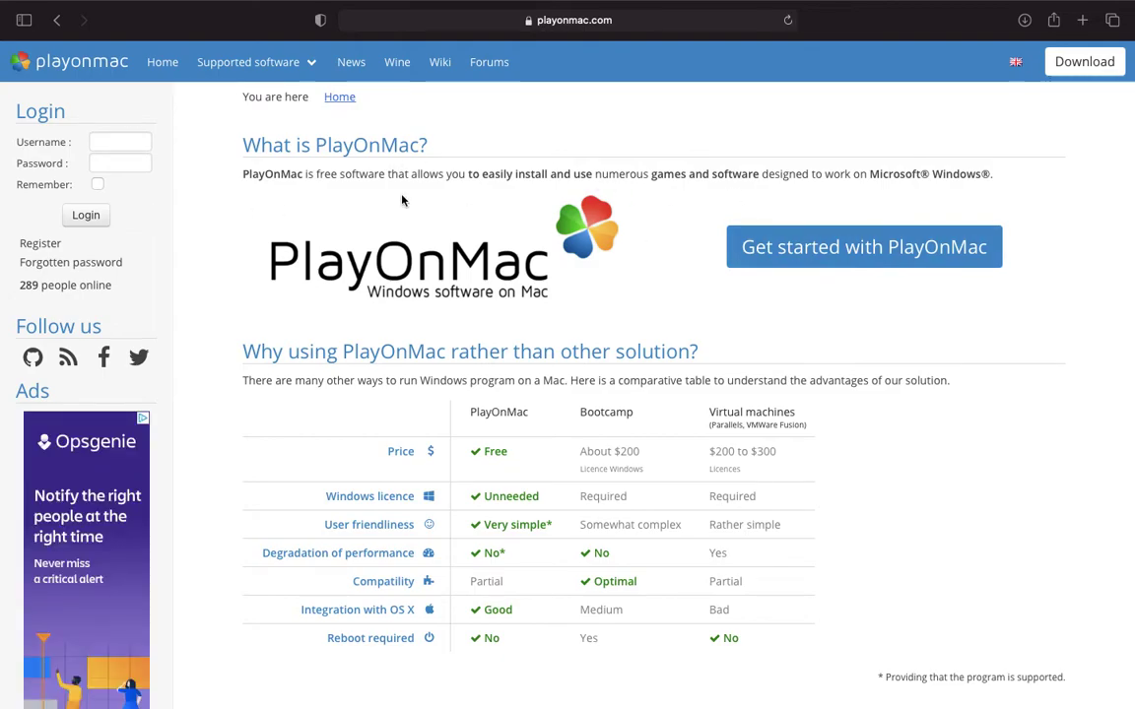
left_click(794, 264)
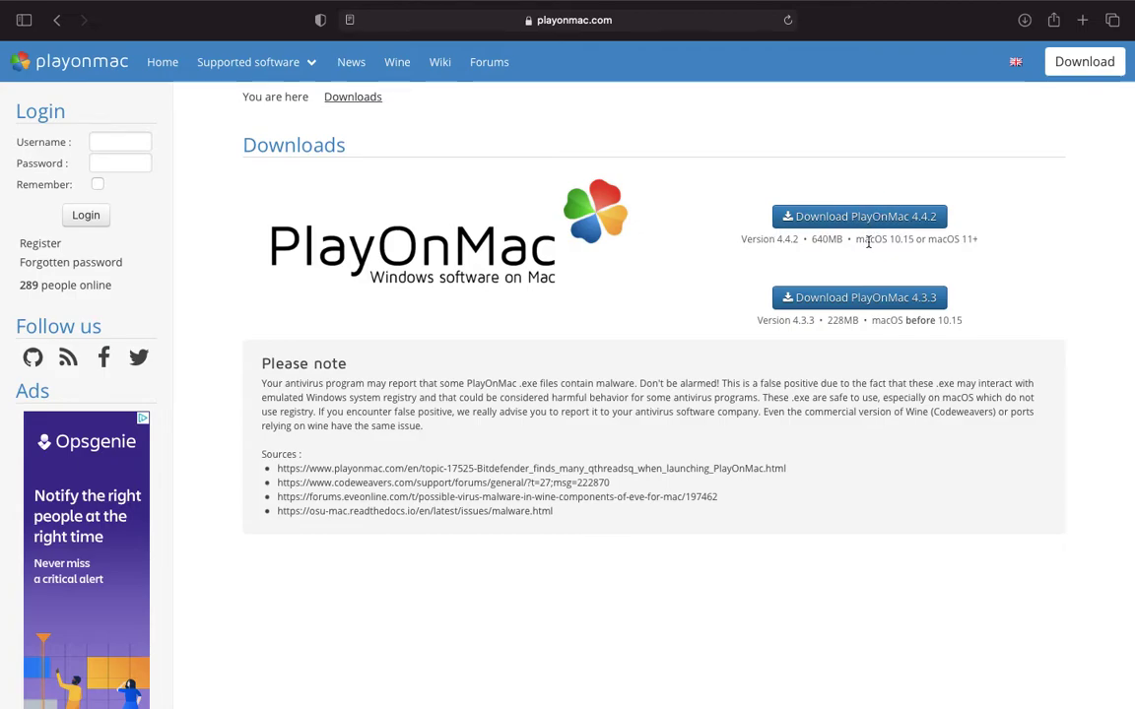
Switch to Finder, open PlayOnMac_4.4.2.dmg from Downloads, and copy PlayOnMac into the Applications folder.
key("ctrl+Left")
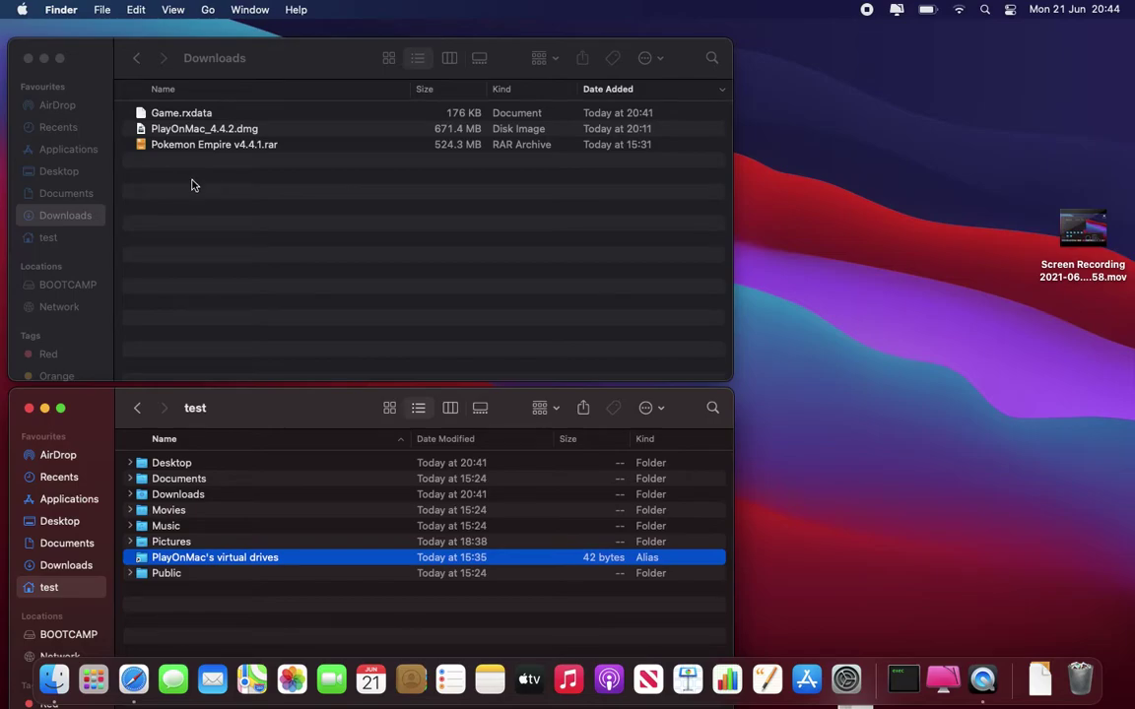
left_click(177, 166)
left_click(177, 128)
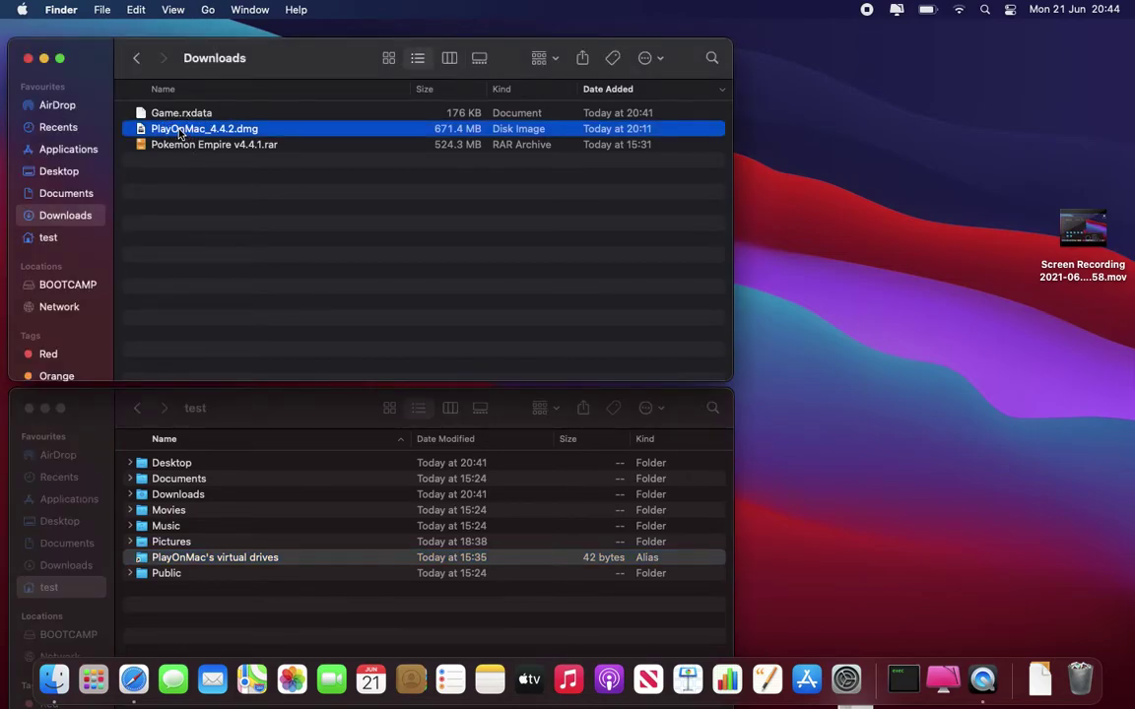
double_click(179, 131)
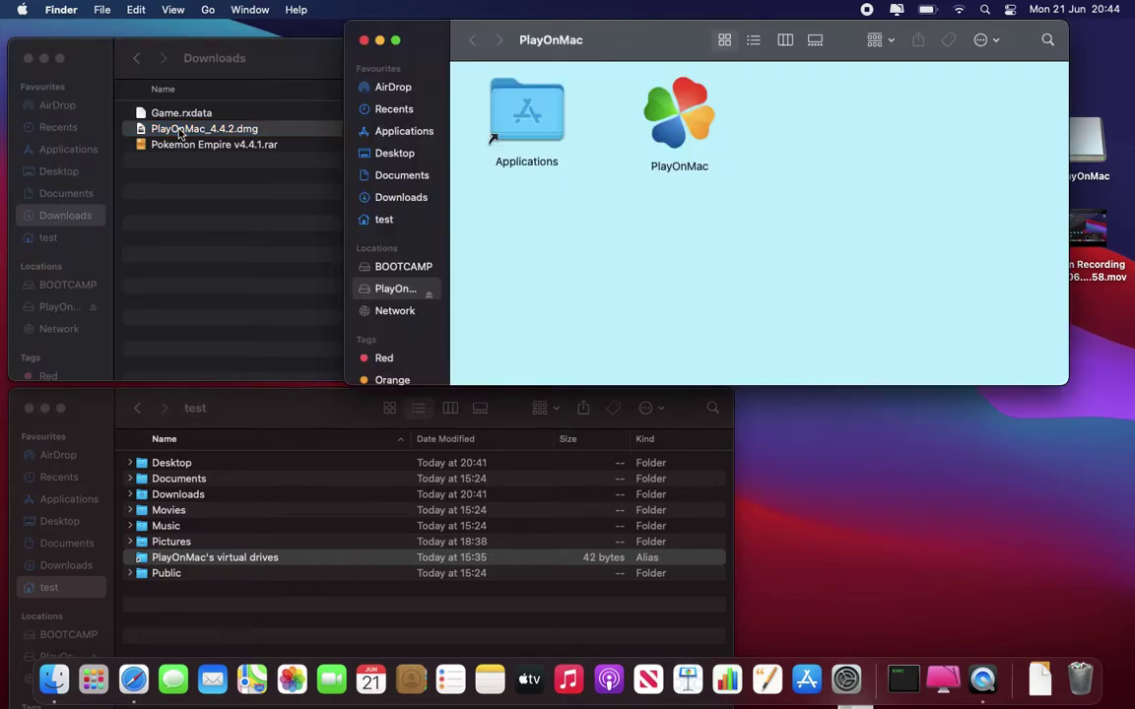
left_click_drag(637, 98, 541, 102)
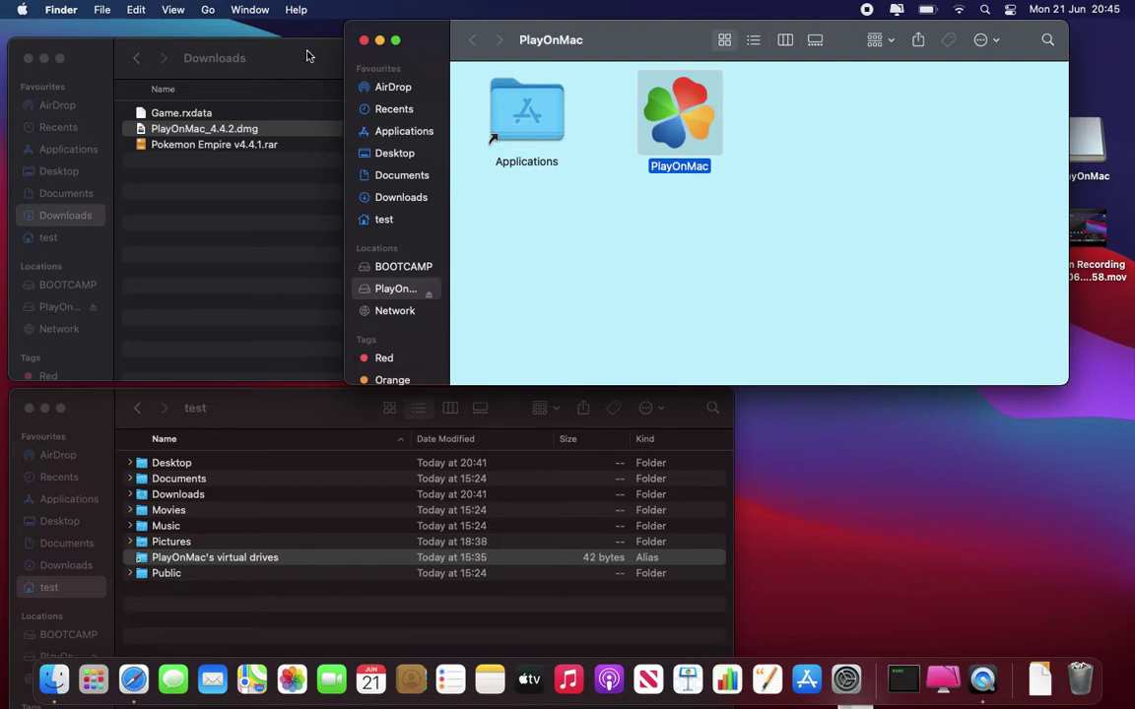
Close the PlayOnMac disk image window and eject the disk image from the desktop.
left_click(363, 40)
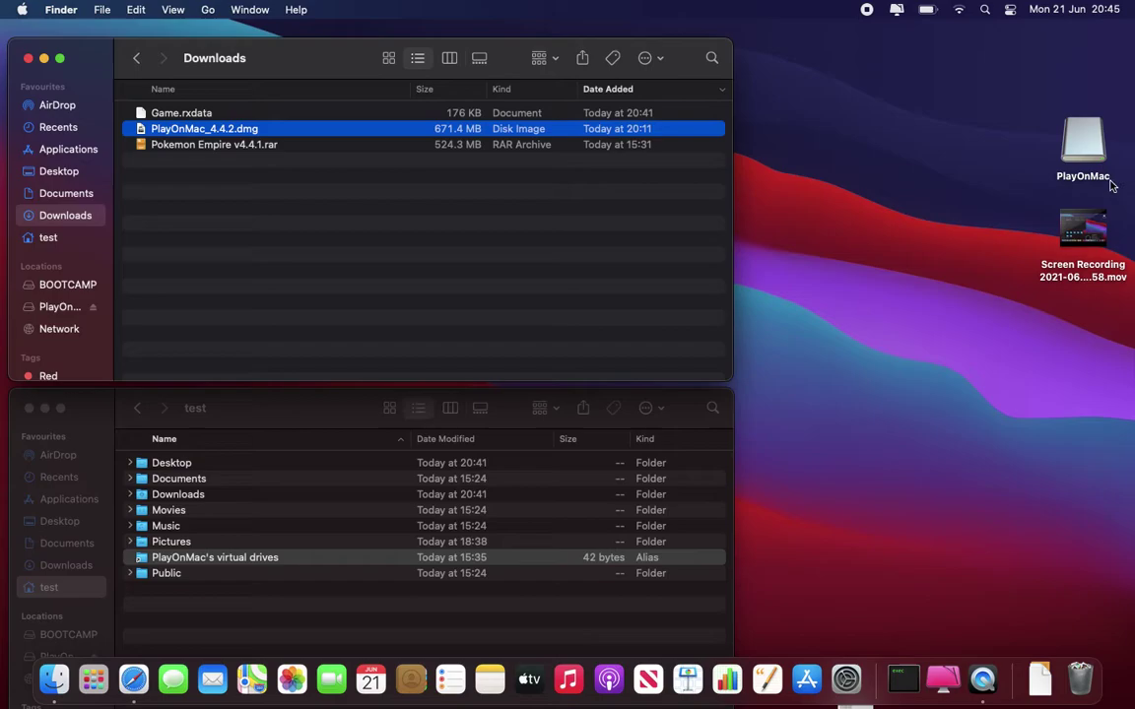
left_click(1088, 157)
right_click(1090, 163)
left_click(950, 194)
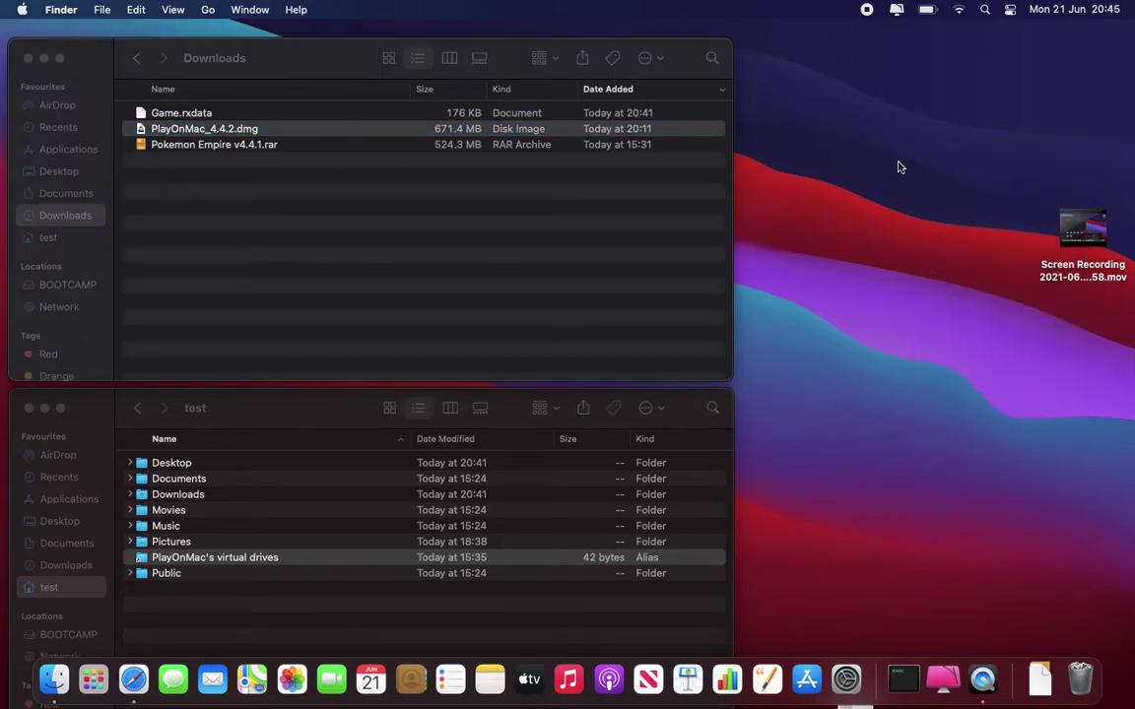
Search Launchpad for "wine" and look through the Applications folder for an installed Wine, ending back in Downloads.
key("F4")
left_click(583, 34)
type("wine")
key("Escape")
left_click(128, 147)
left_click(57, 153)
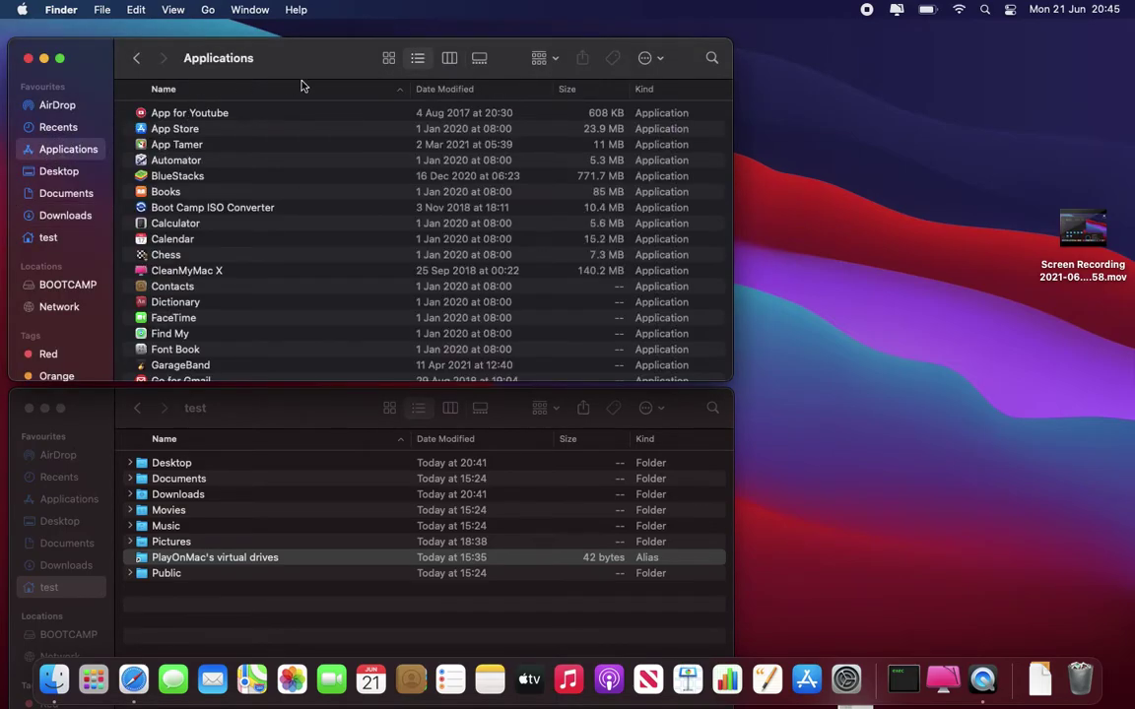
scroll(305, 150, "down", 15)
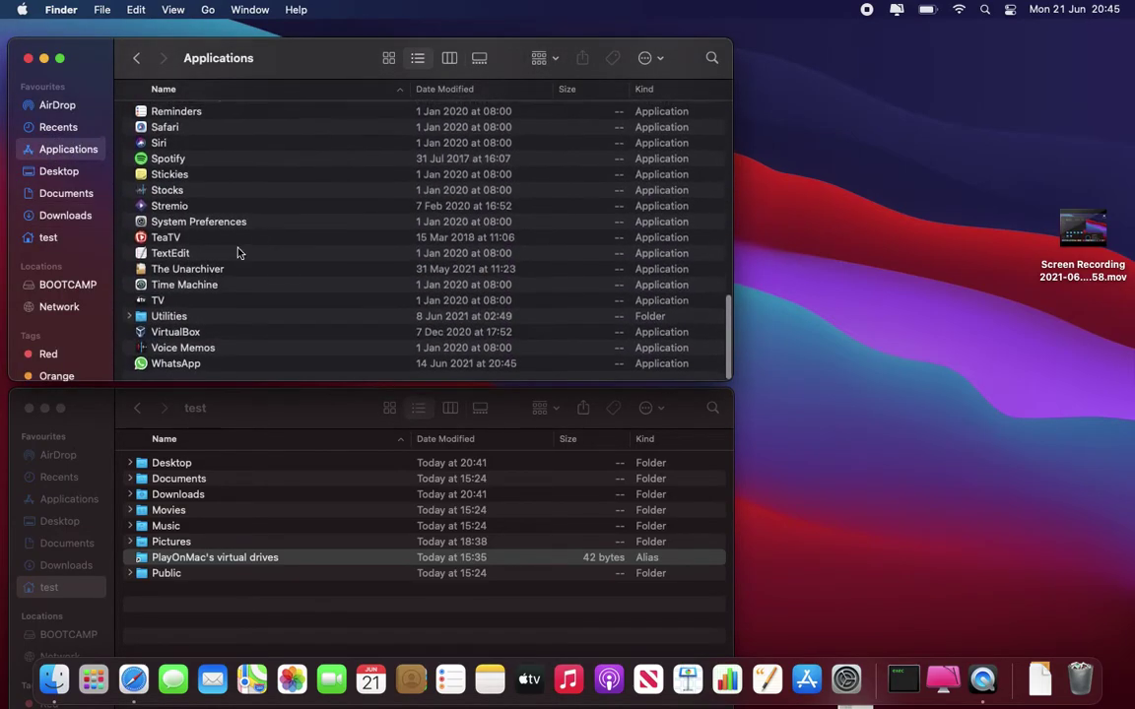
scroll(222, 274, "up", 3)
scroll(223, 274, "down", 3)
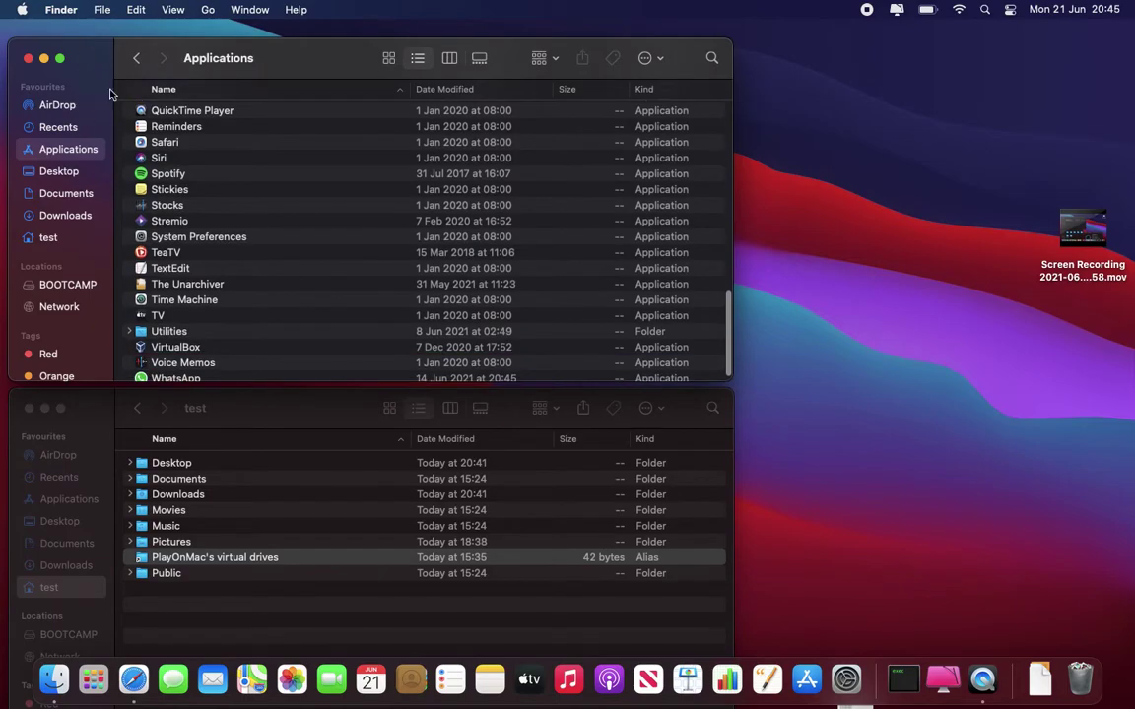
left_click(63, 217)
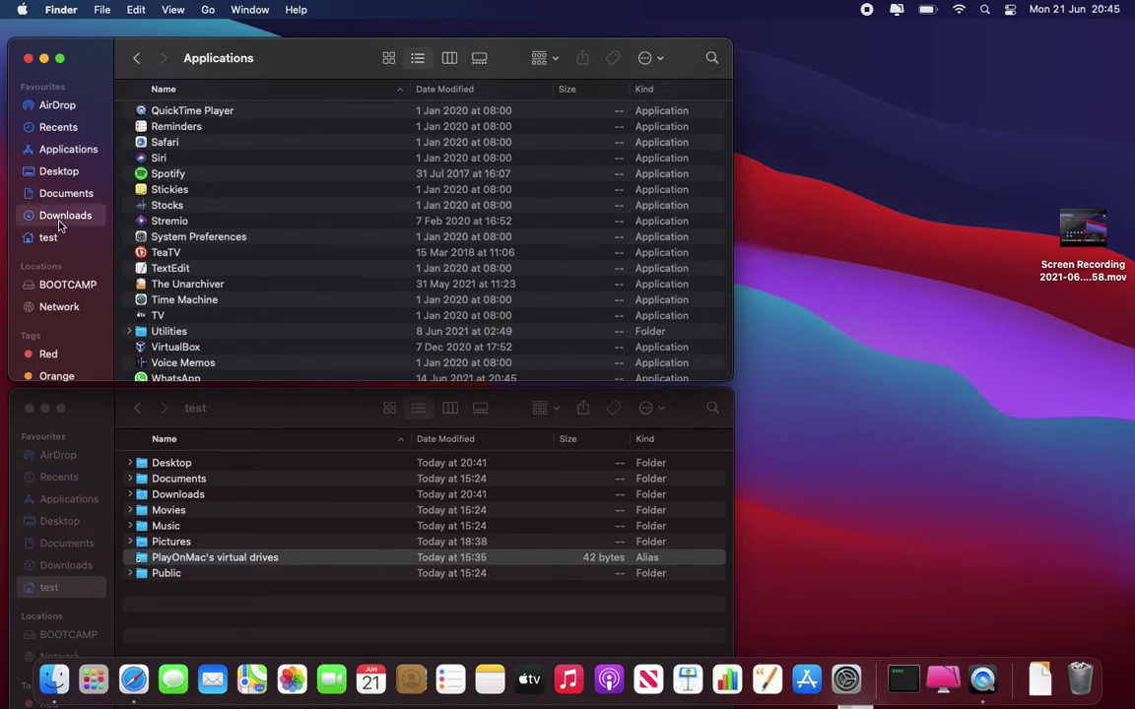
Launch PlayOnMac, allow it to open, and decline sending compatibility data, keeping its main window clear of the Finder windows.
key("F4")
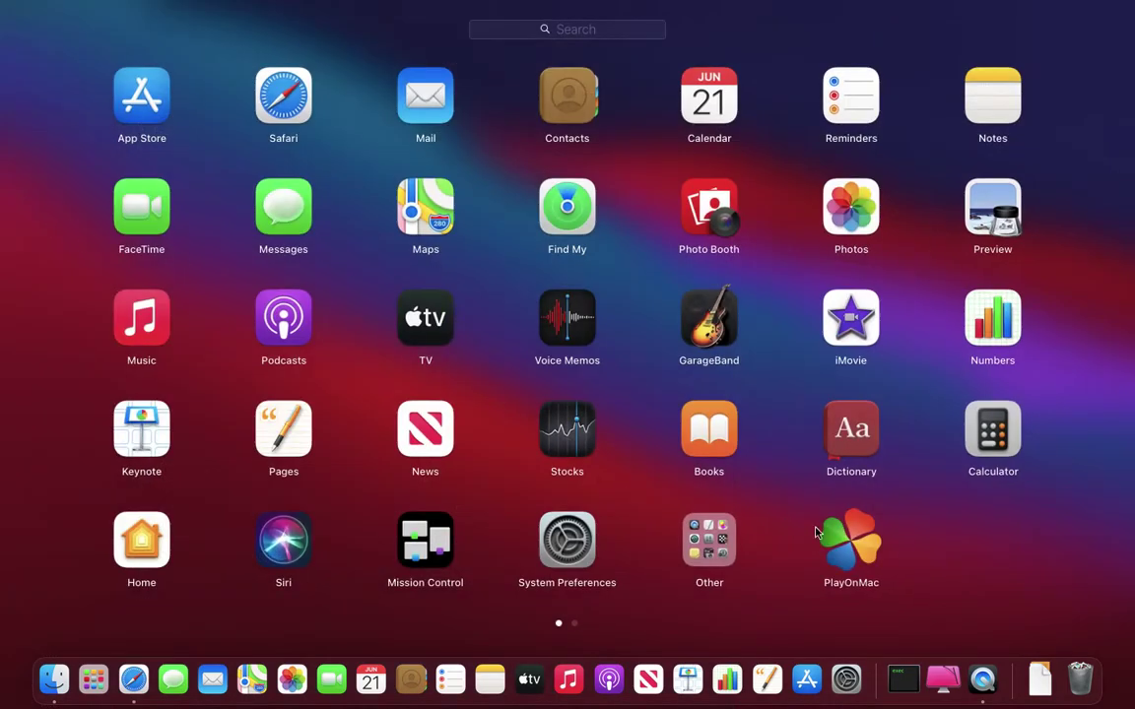
left_click(865, 555)
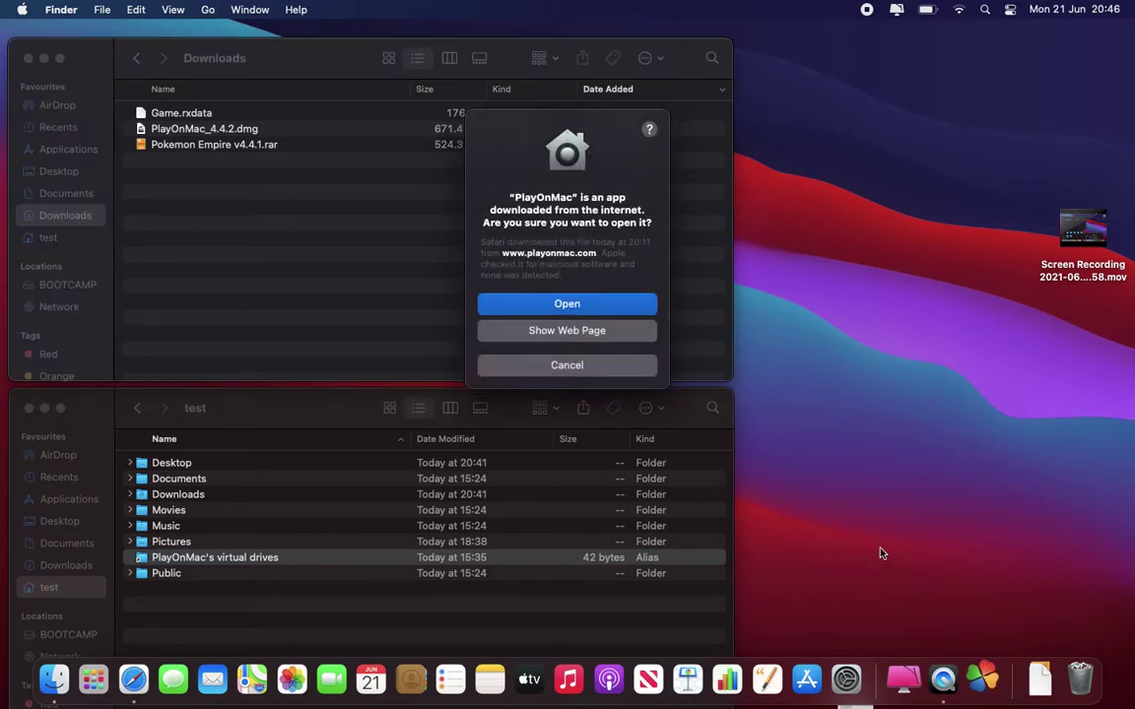
left_click(540, 303)
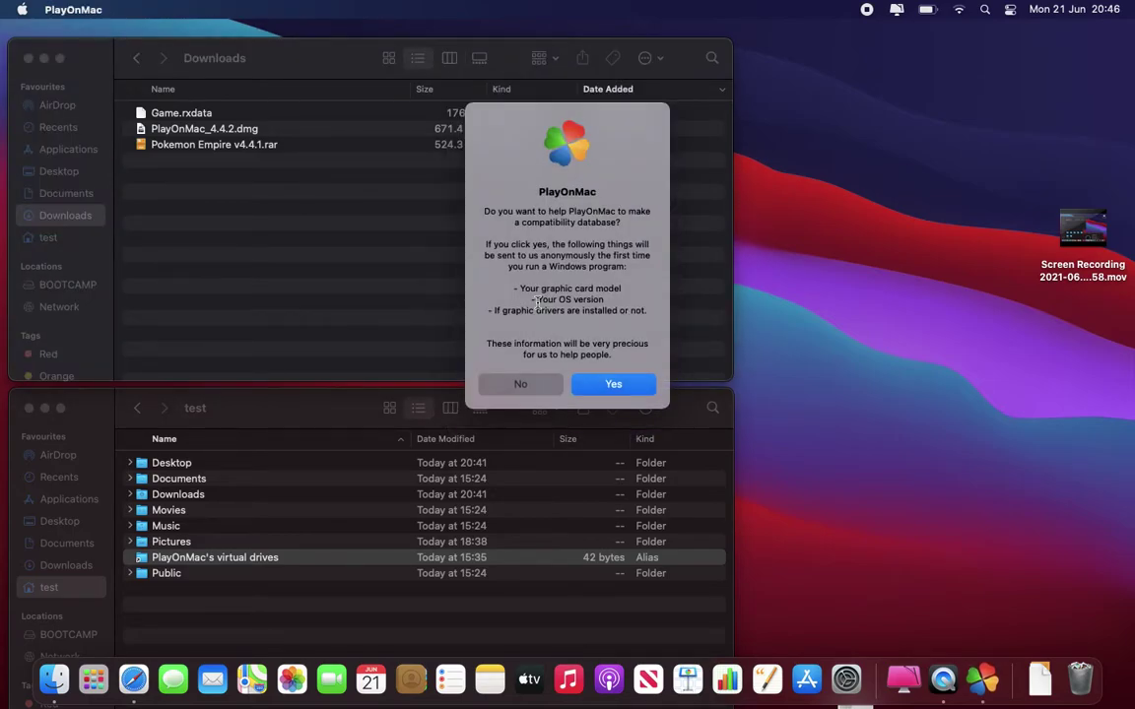
left_click(517, 386)
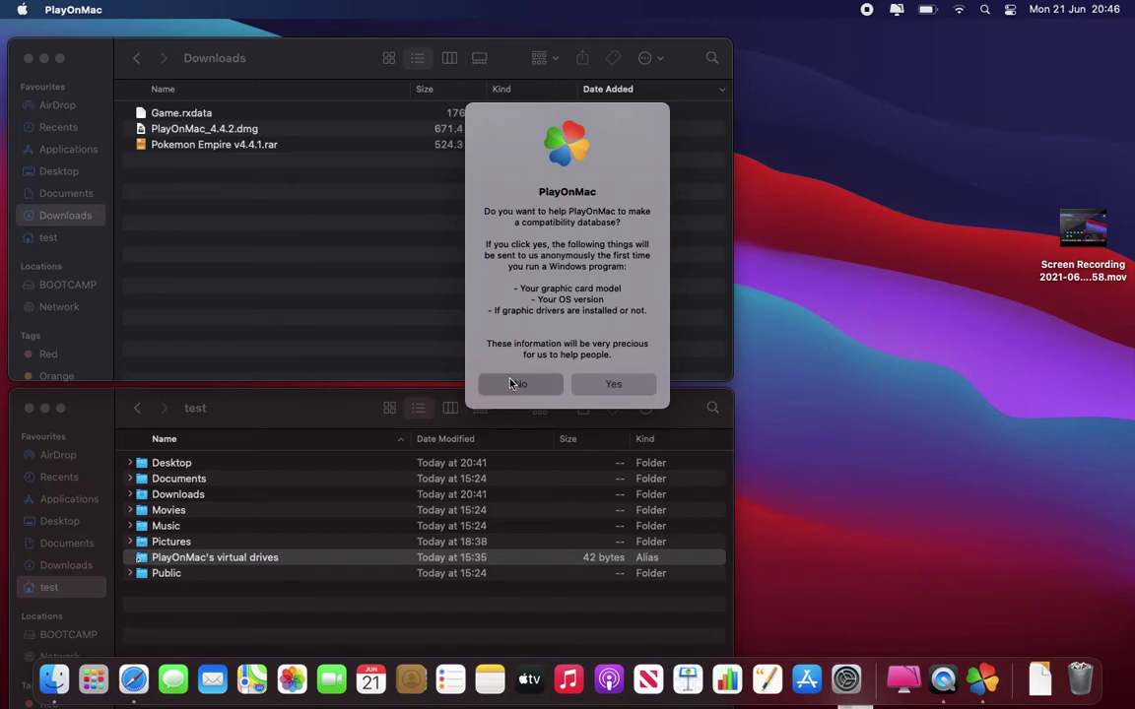
left_click_drag(613, 185, 938, 64)
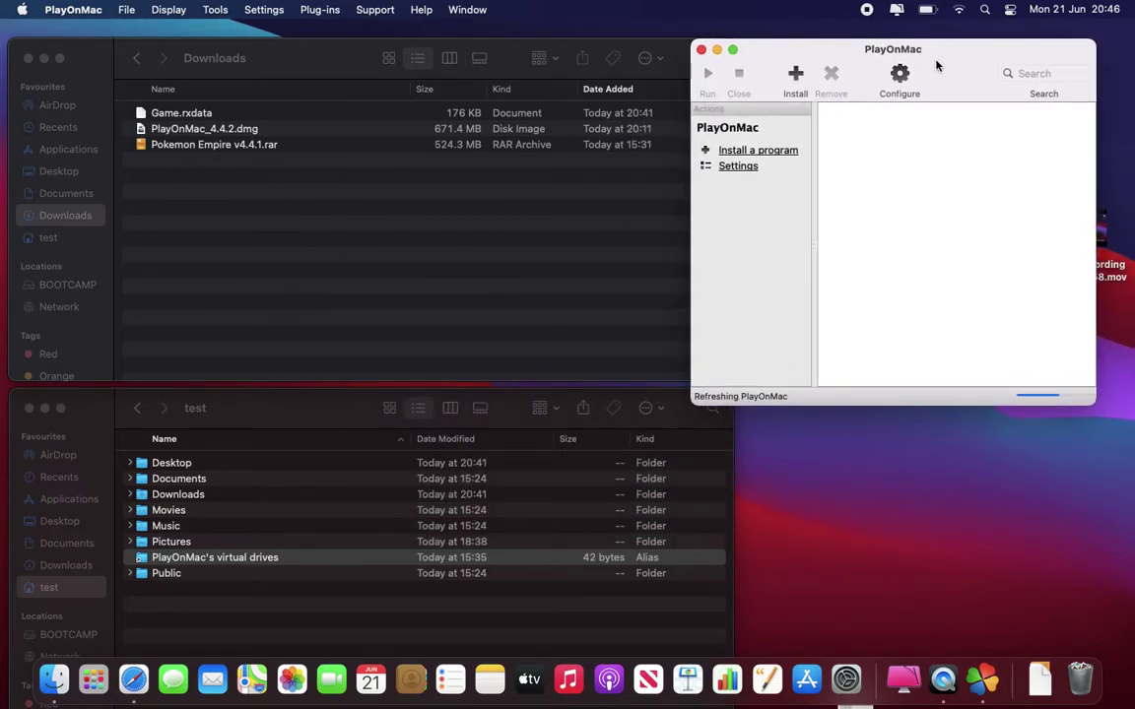
Search the PlayOnMac install menu for "poke" and start installing Pokemon Reborn.
left_click(796, 76)
left_click(580, 112)
type("poke")
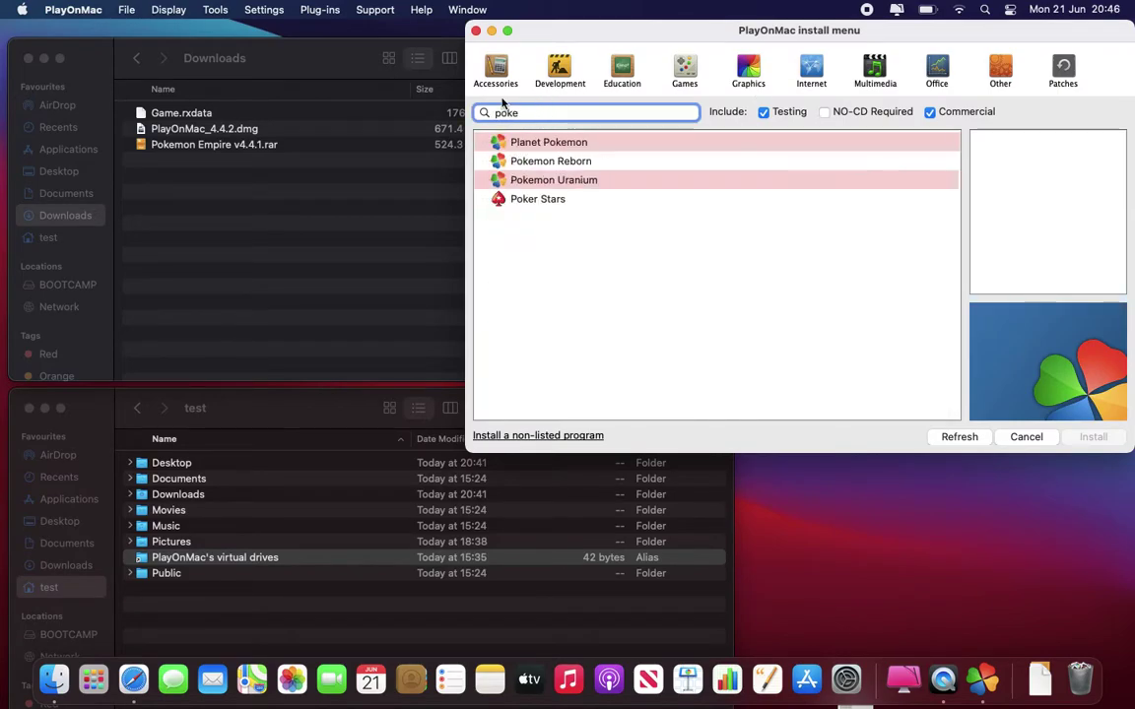
left_click(547, 163)
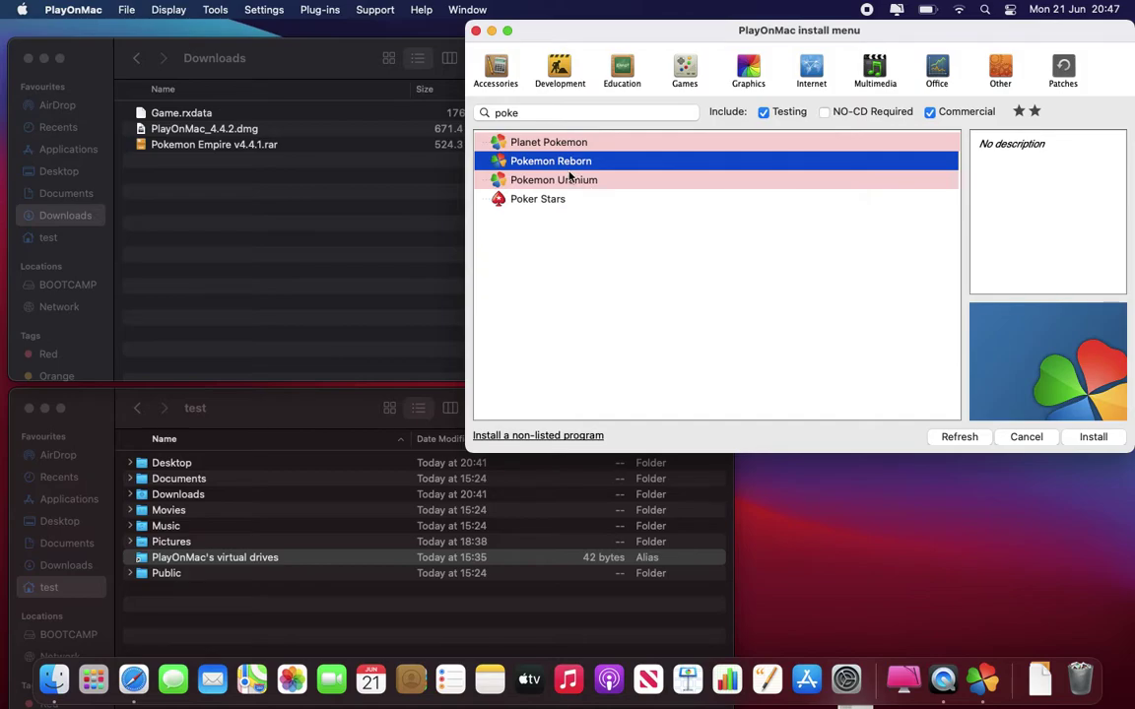
left_click(1093, 437)
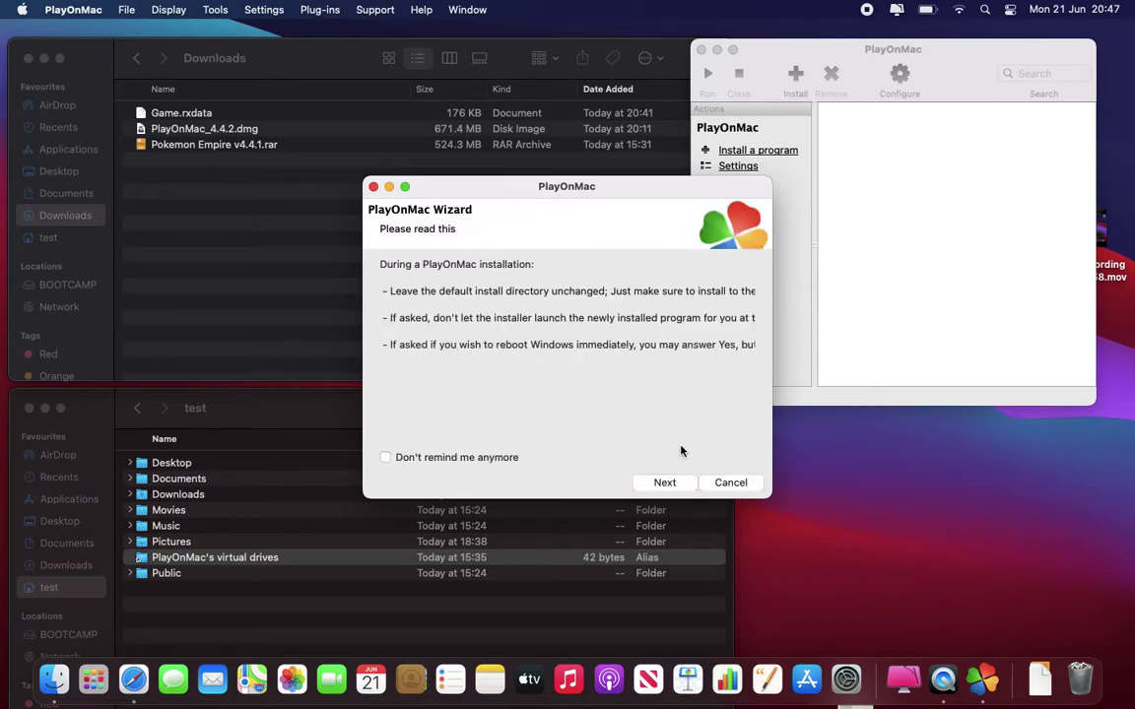
Continue through the wizard's introductory notices and accept the system Wine version to create the Pokemon Reborn virtual drive.
left_click(663, 481)
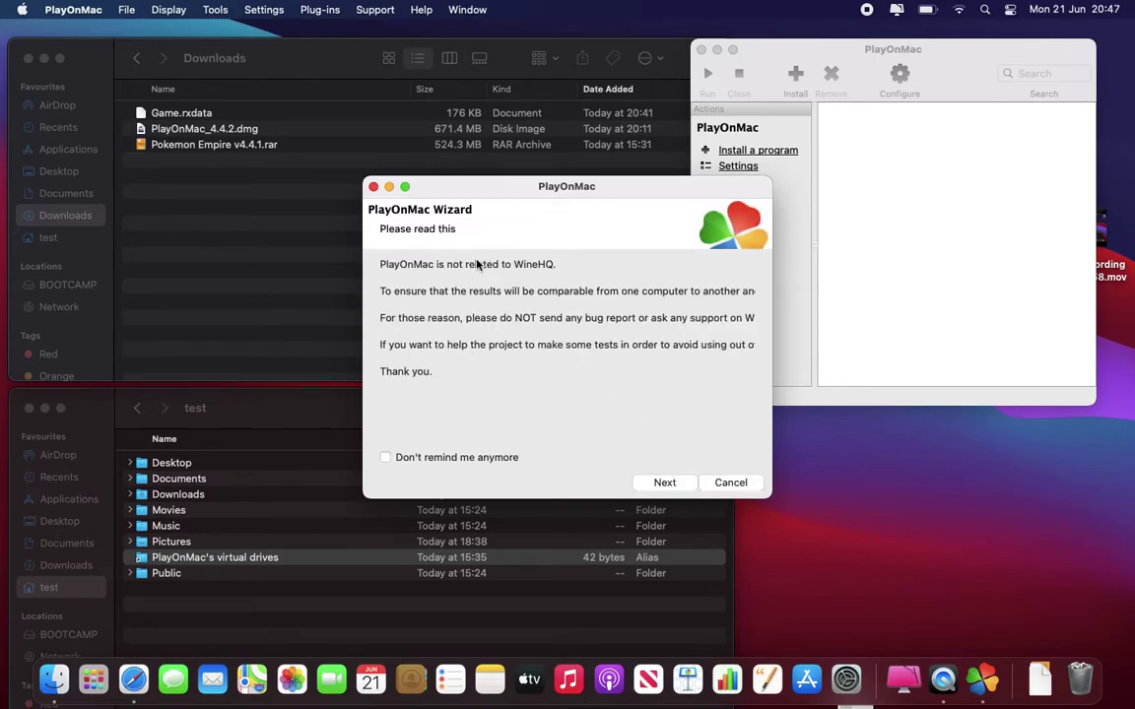
left_click(658, 486)
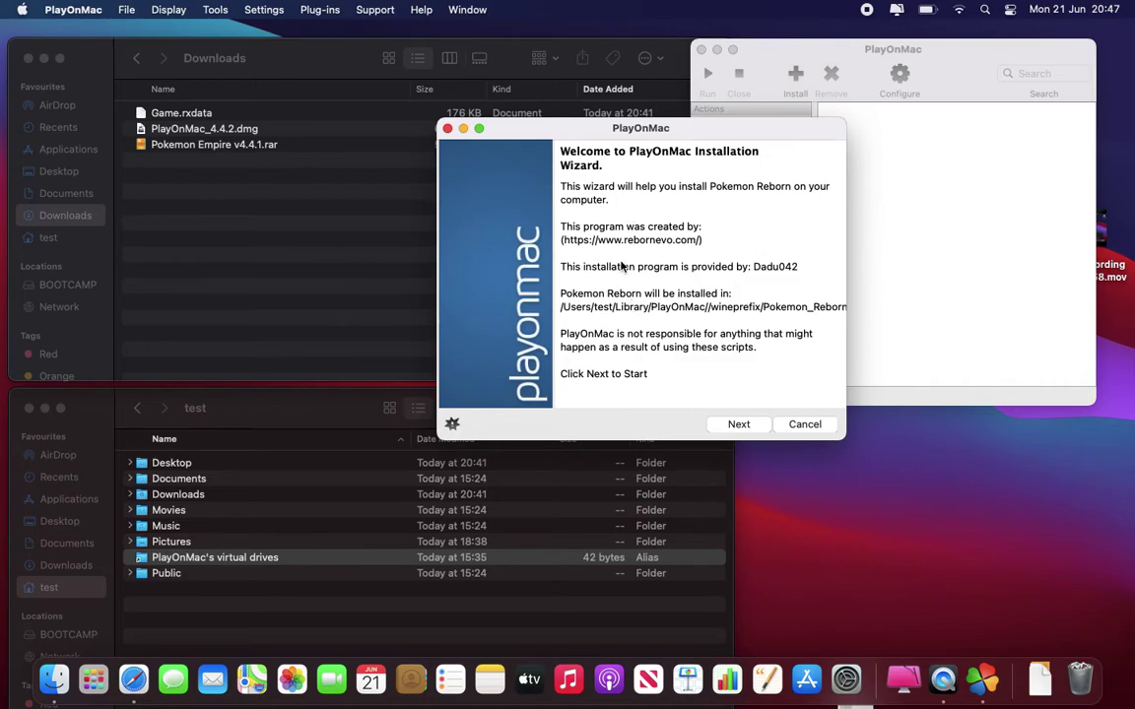
left_click(739, 424)
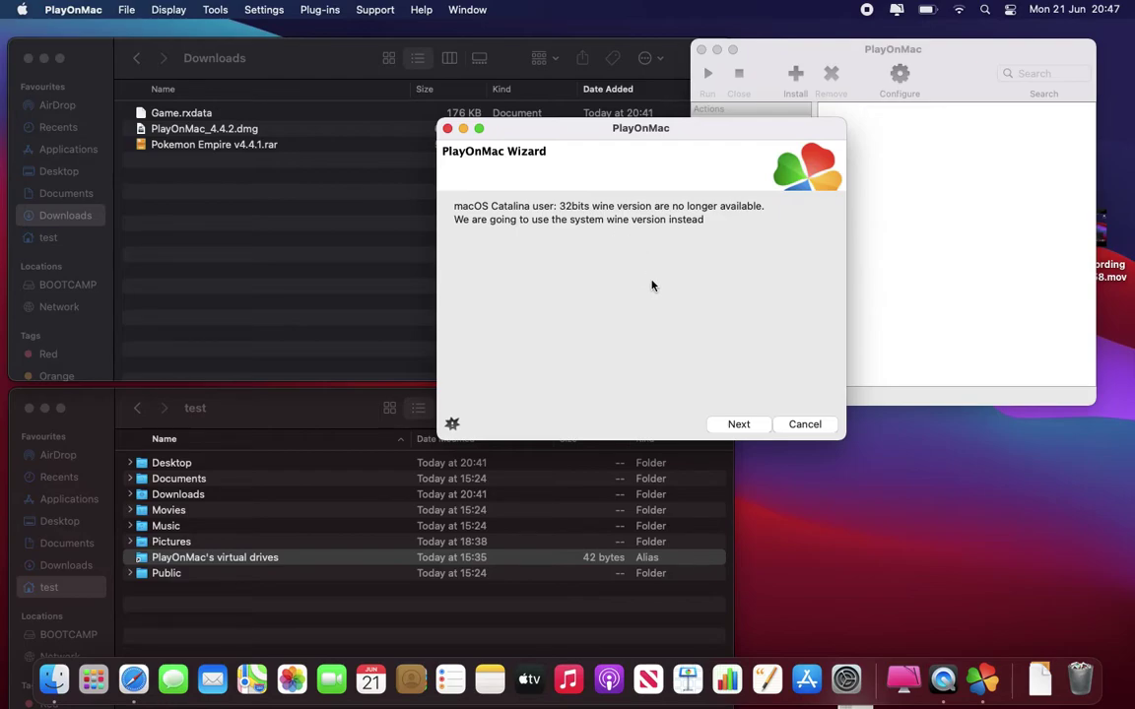
left_click(734, 430)
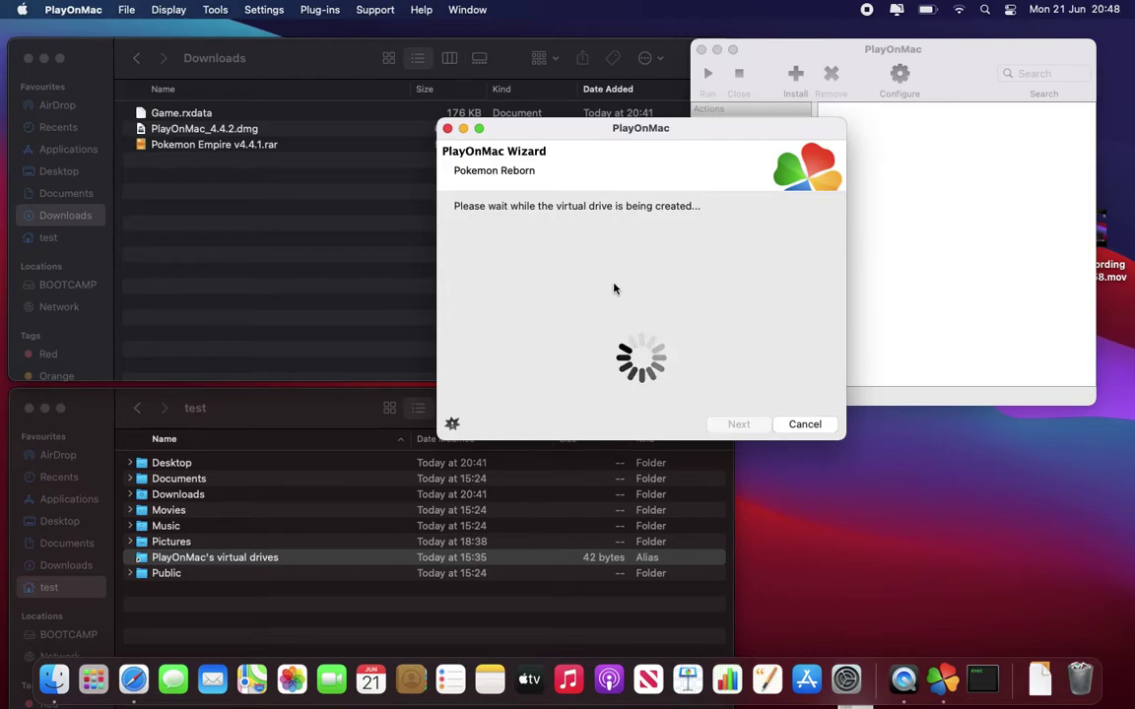
Accept the Microsoft fonts licence and let the wizard install the fonts.
left_click_drag(605, 127, 712, 112)
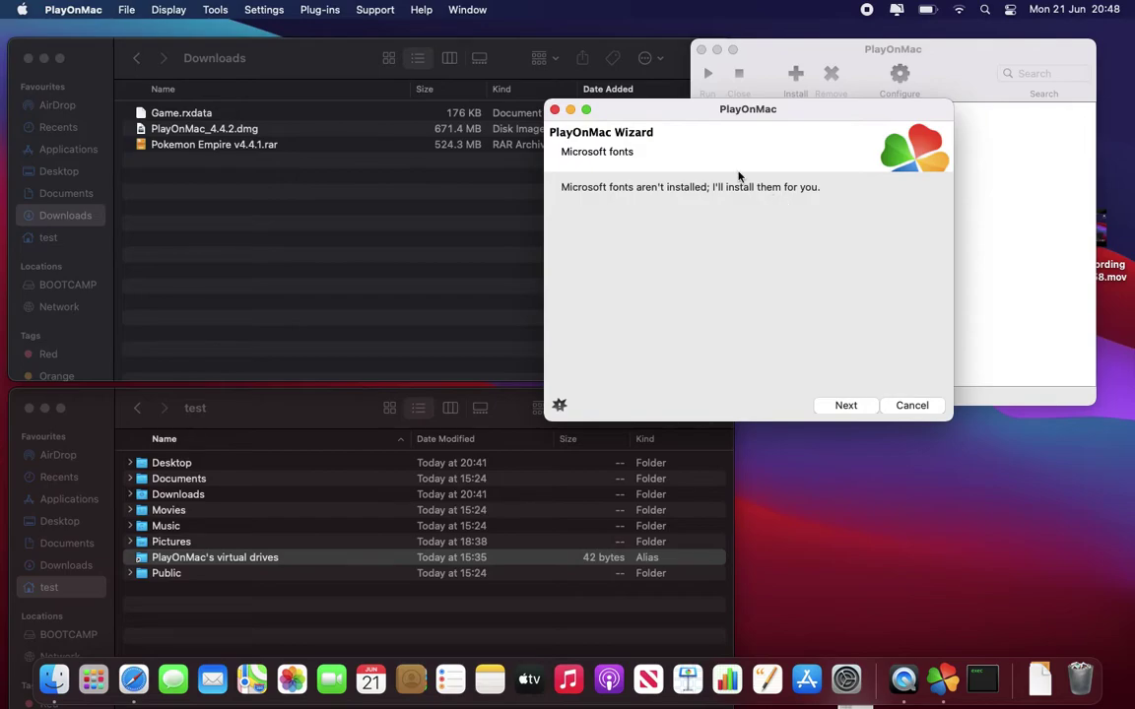
left_click(848, 406)
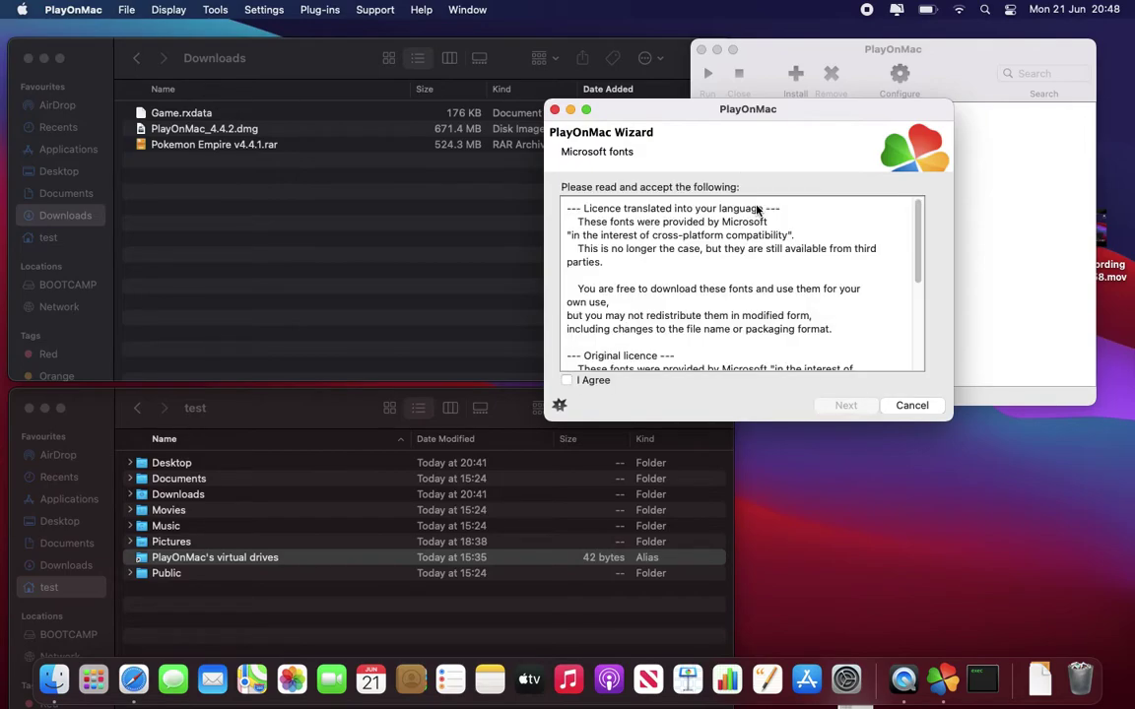
left_click(589, 379)
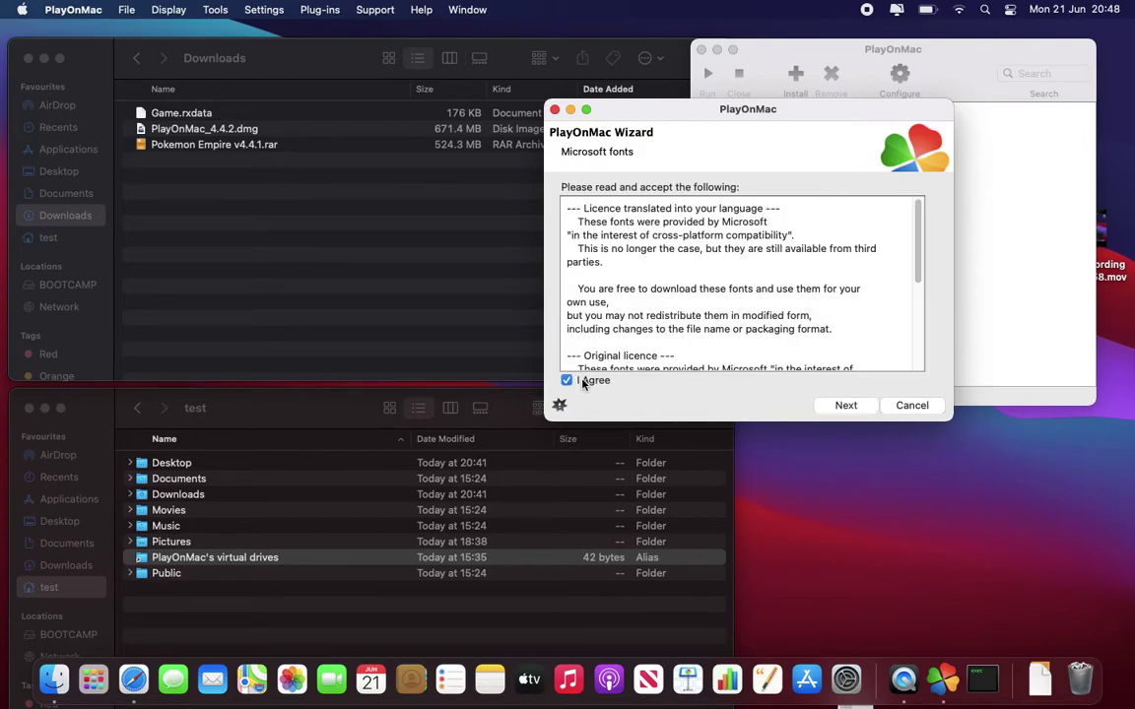
left_click(844, 405)
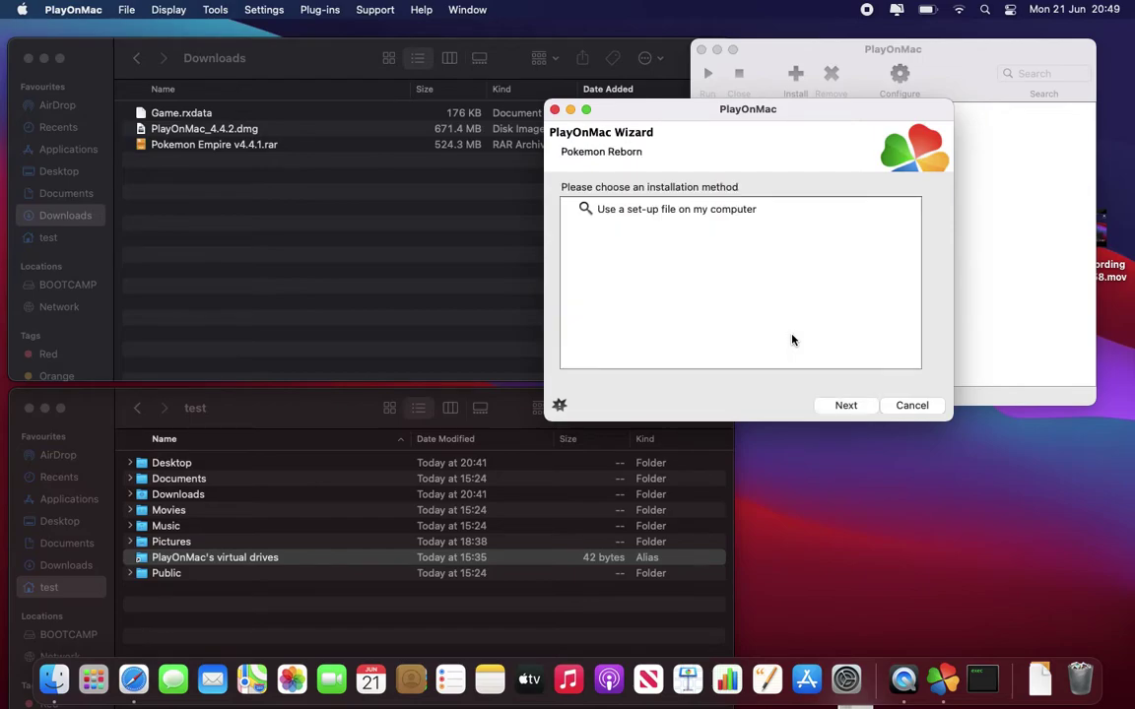
Use a set-up file on the computer as the installation method and choose .RAR as its file type, matching the downloaded Pokemon Empire archive.
left_click(623, 215)
double_click(622, 215)
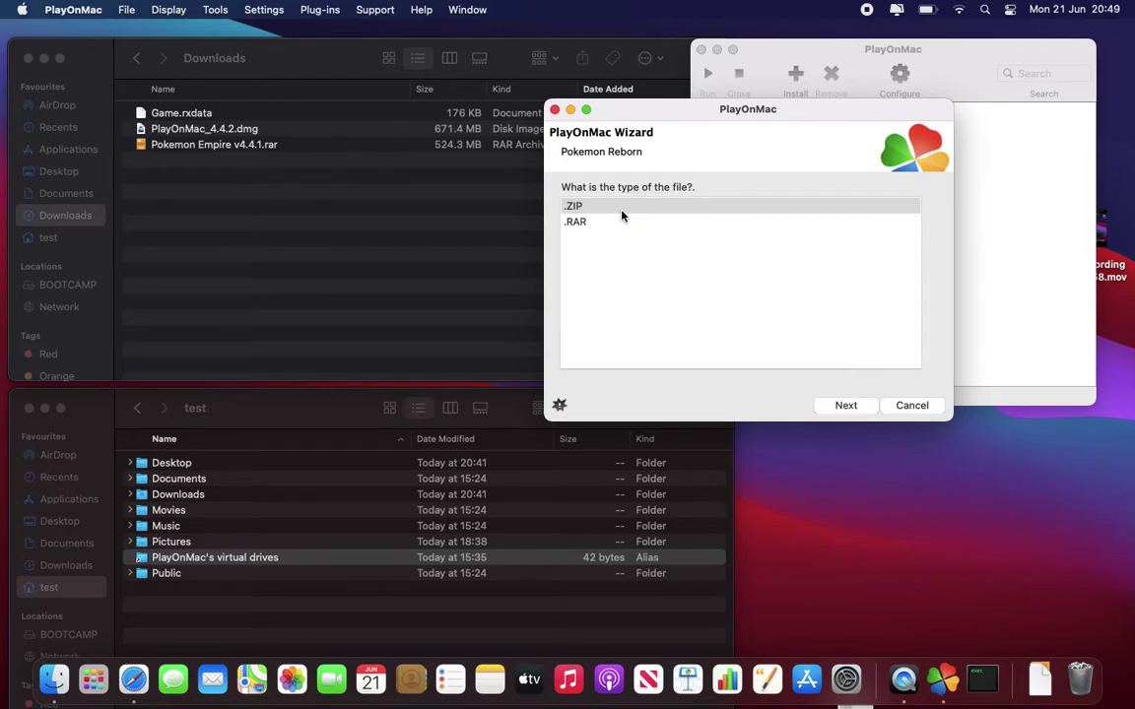
left_click(597, 221)
left_click(572, 207)
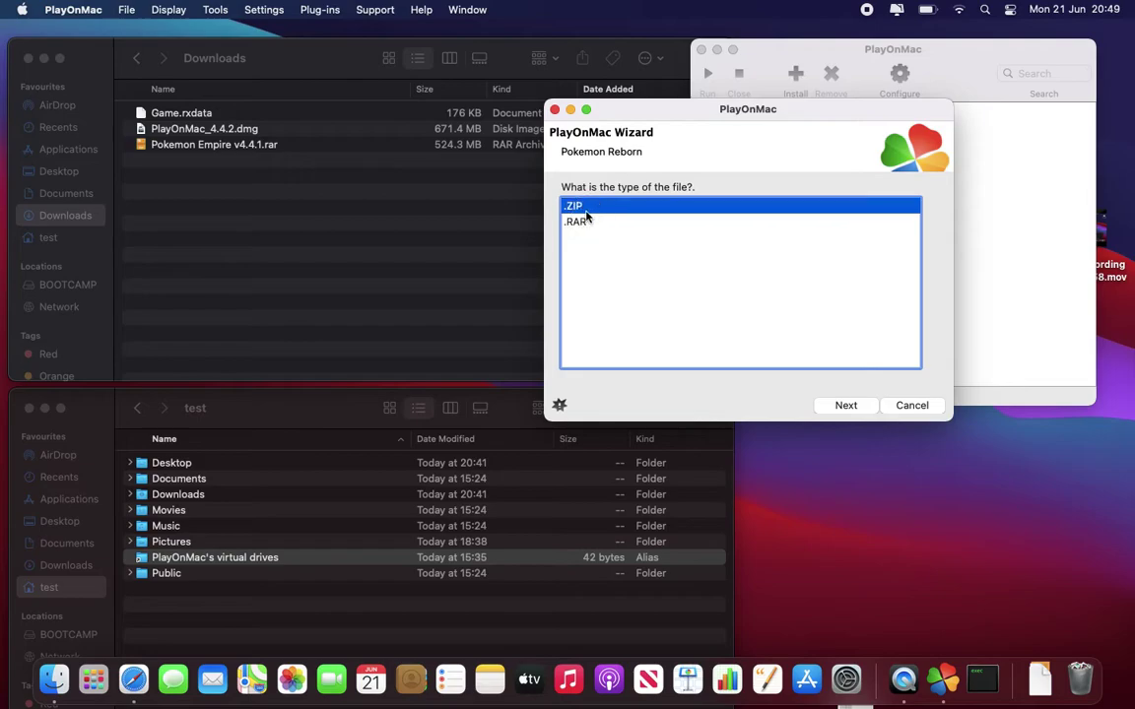
left_click(343, 203)
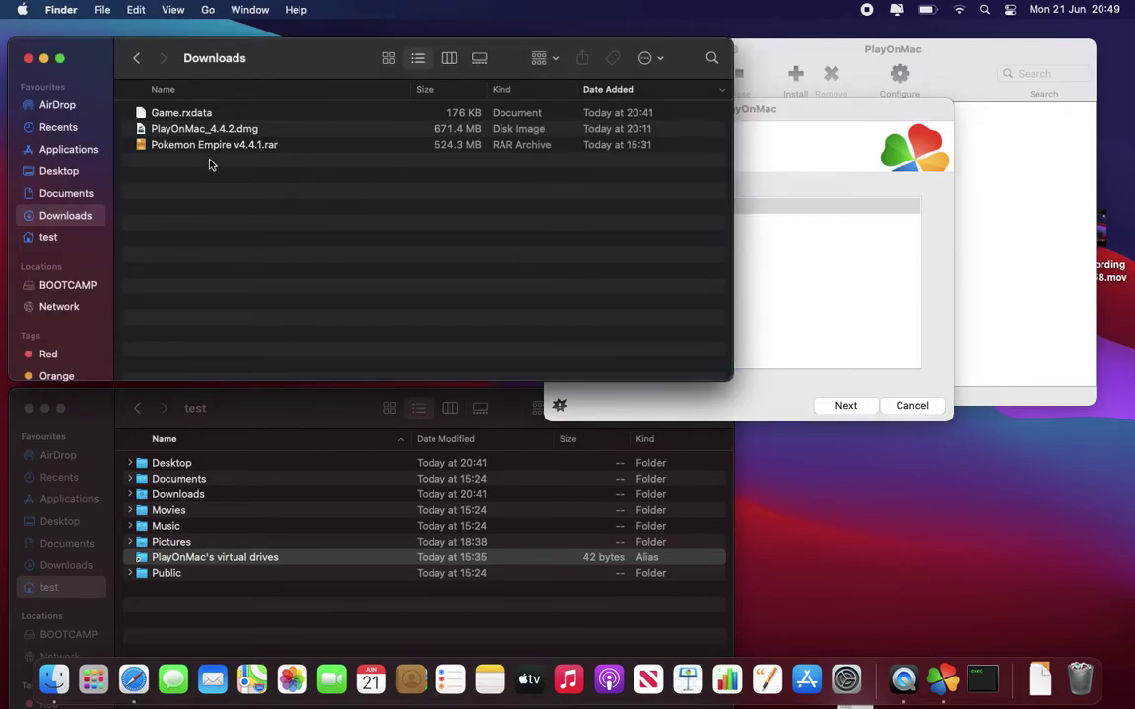
left_click(282, 149)
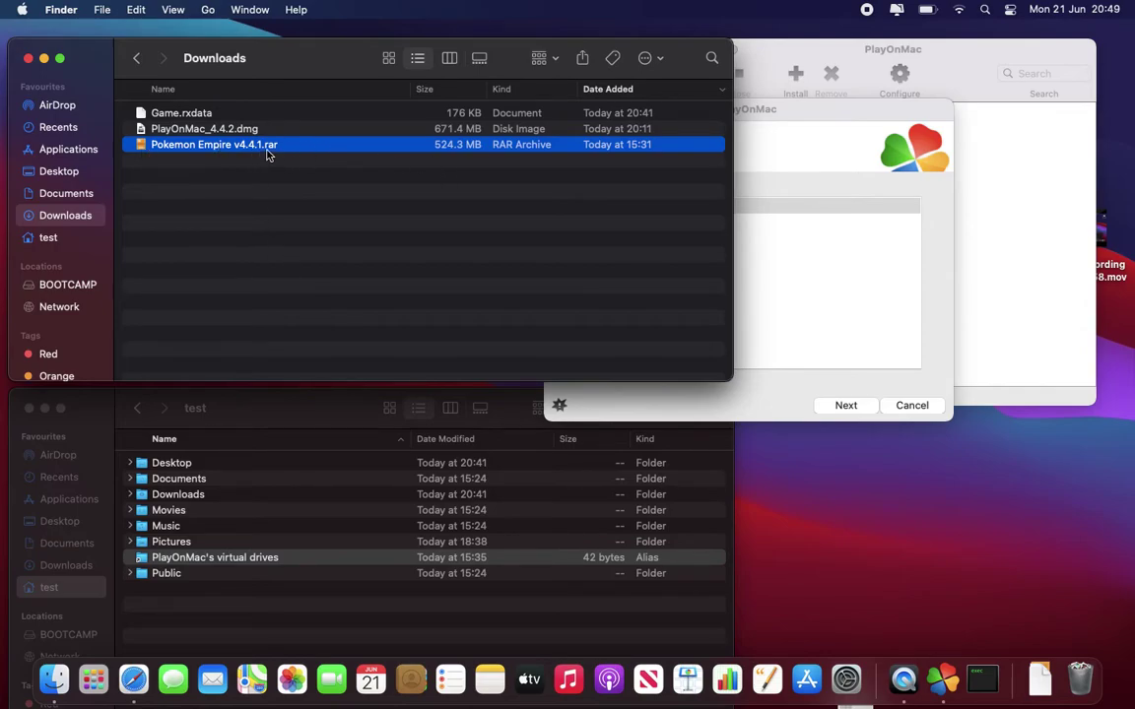
left_click(626, 247)
left_click(599, 222)
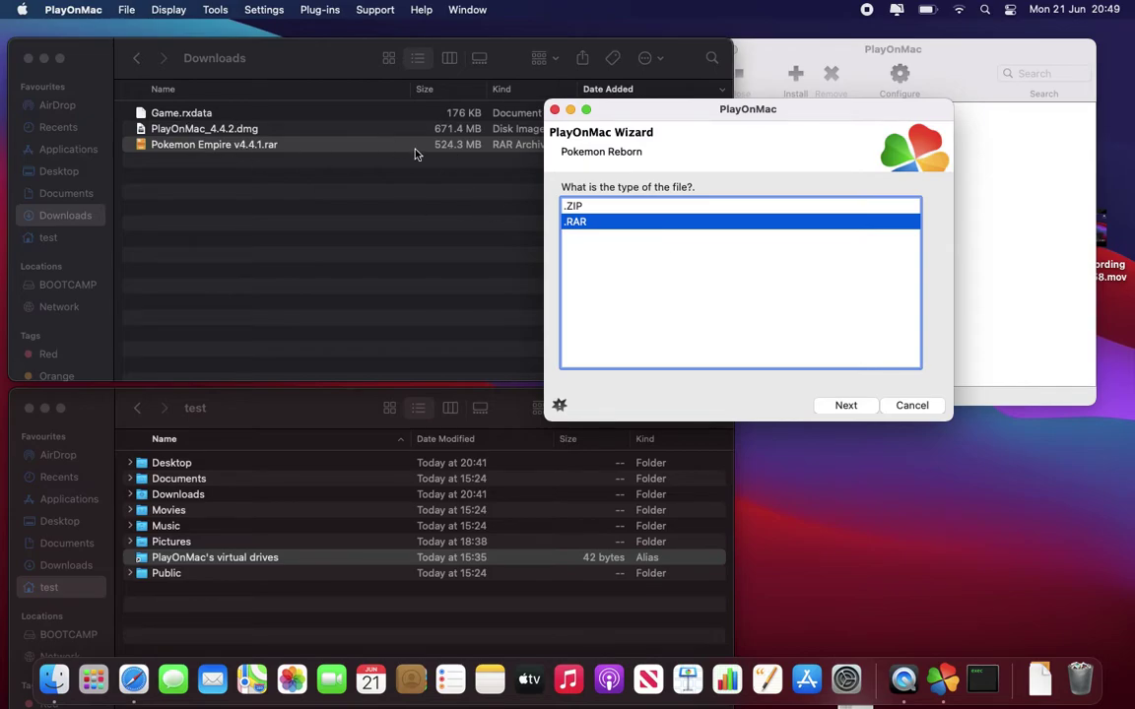
left_click(340, 143)
left_click(737, 272)
left_click(862, 408)
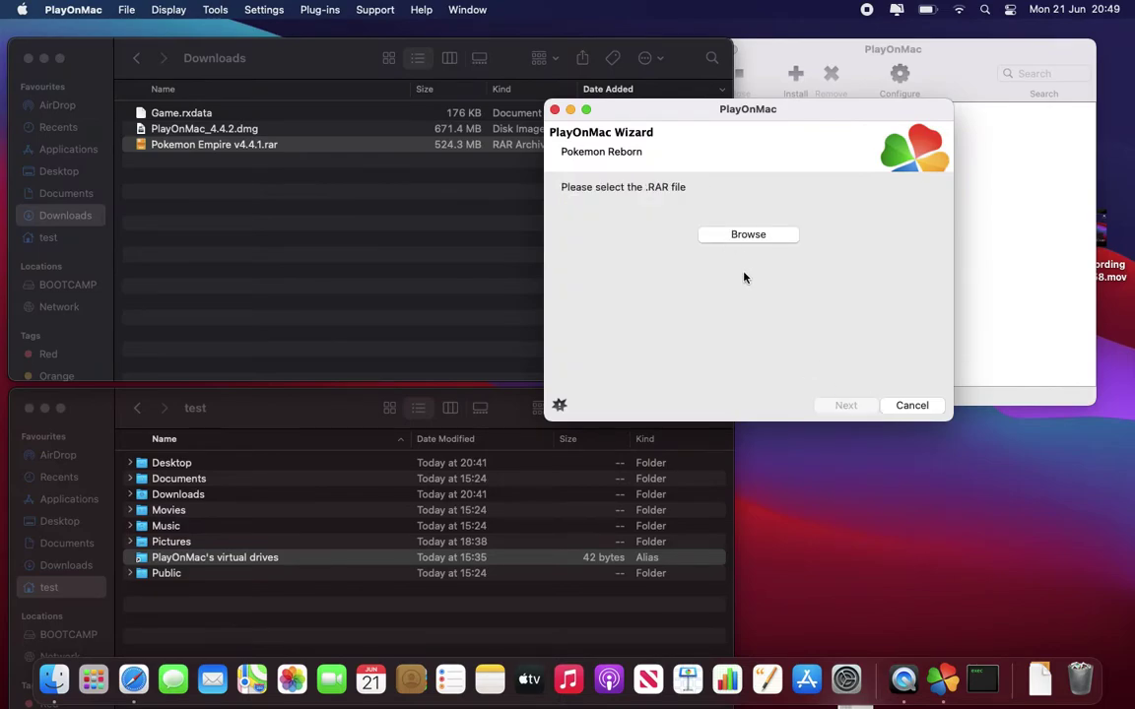
Select Pokemon Empire v4.4.1.rar from Downloads as the game archive and continue through the wizard until the installation is finished.
left_click(747, 236)
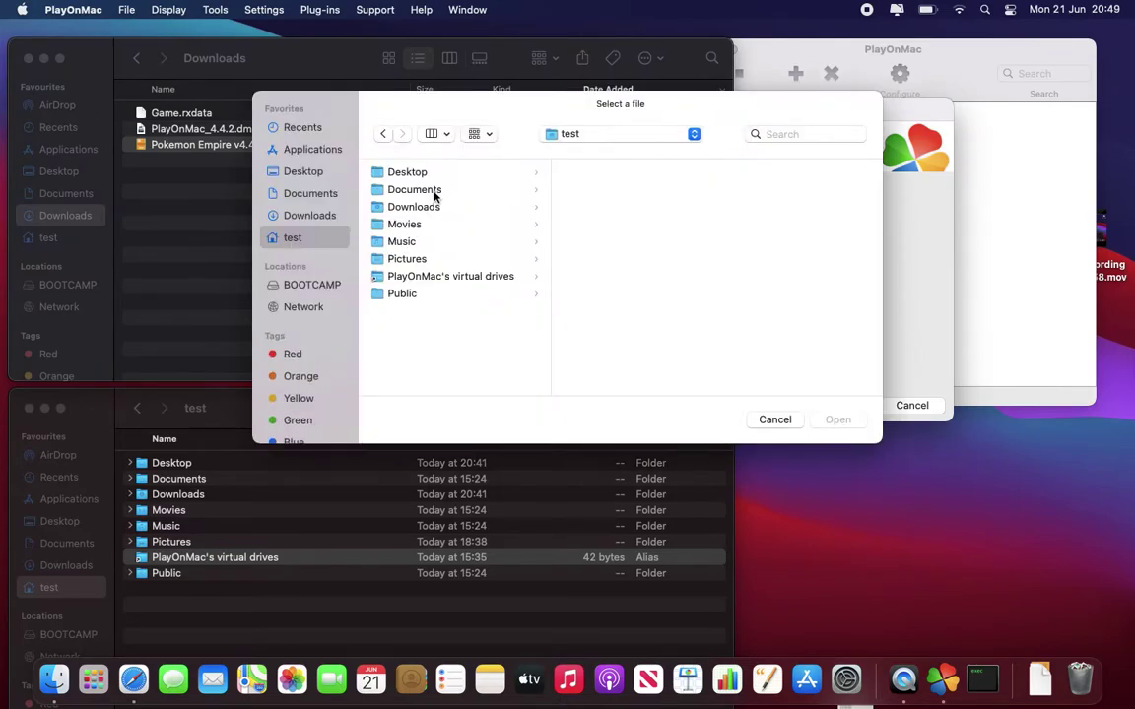
left_click(433, 207)
left_click(587, 207)
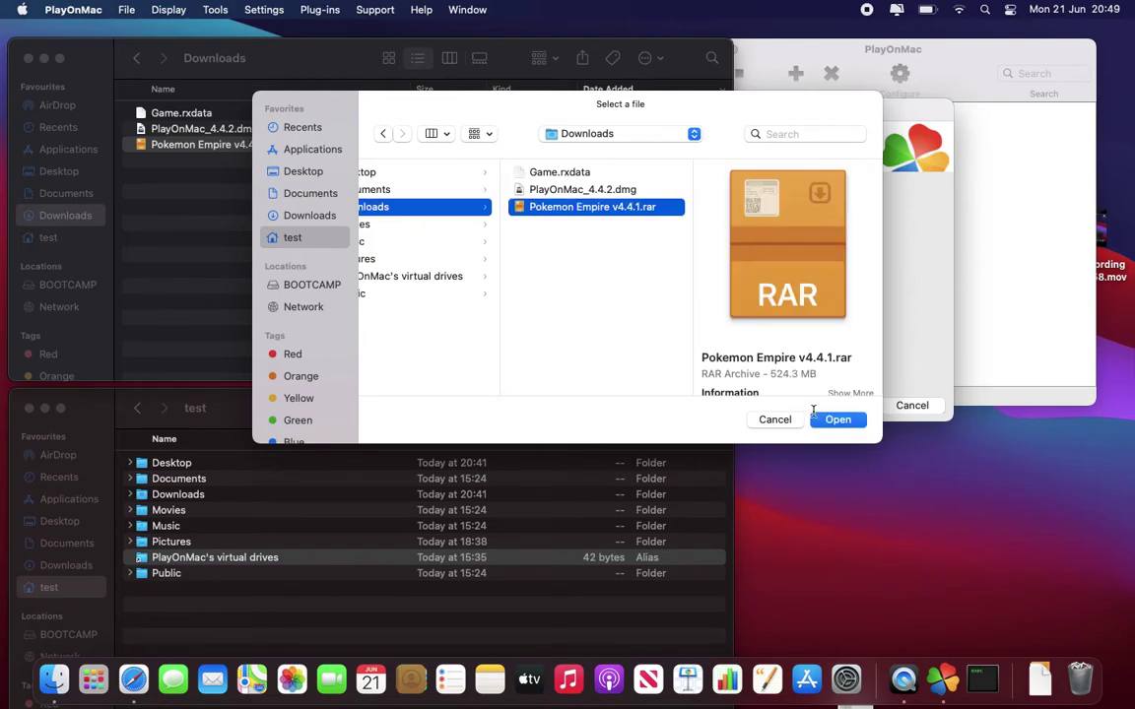
left_click(838, 420)
left_click(847, 406)
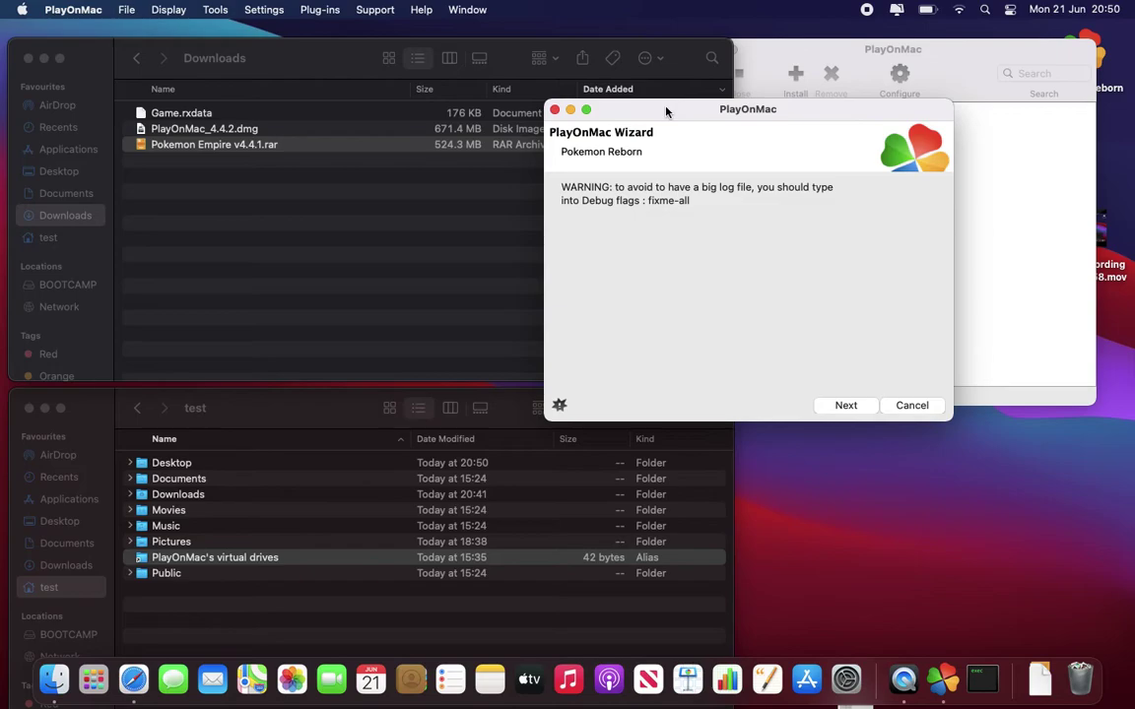
left_click(649, 204)
left_click(846, 405)
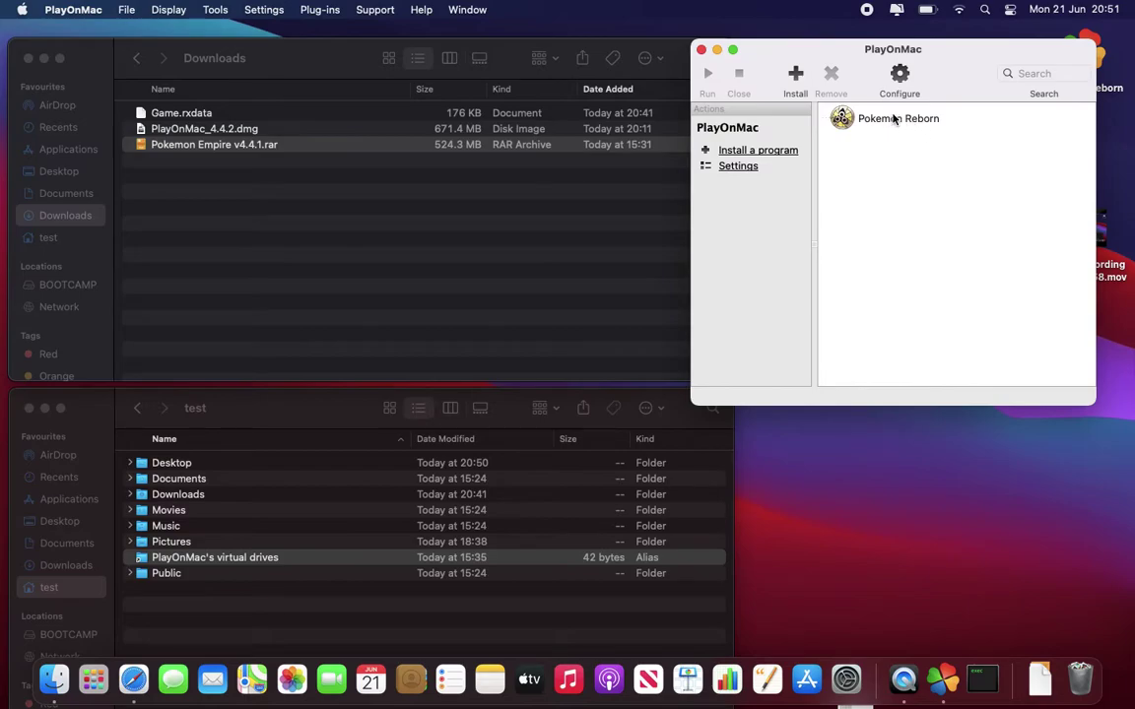
Widen the PlayOnMac main window, close it, and reopen PlayOnMac.
left_click(900, 117)
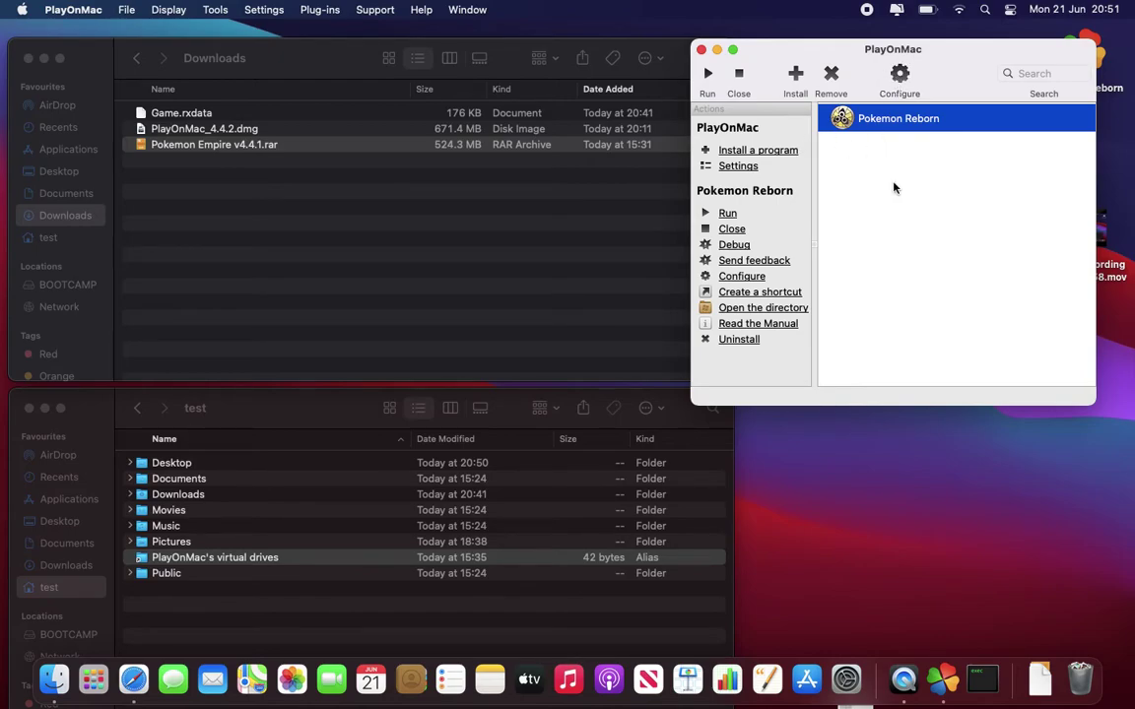
left_click_drag(692, 399, 620, 338)
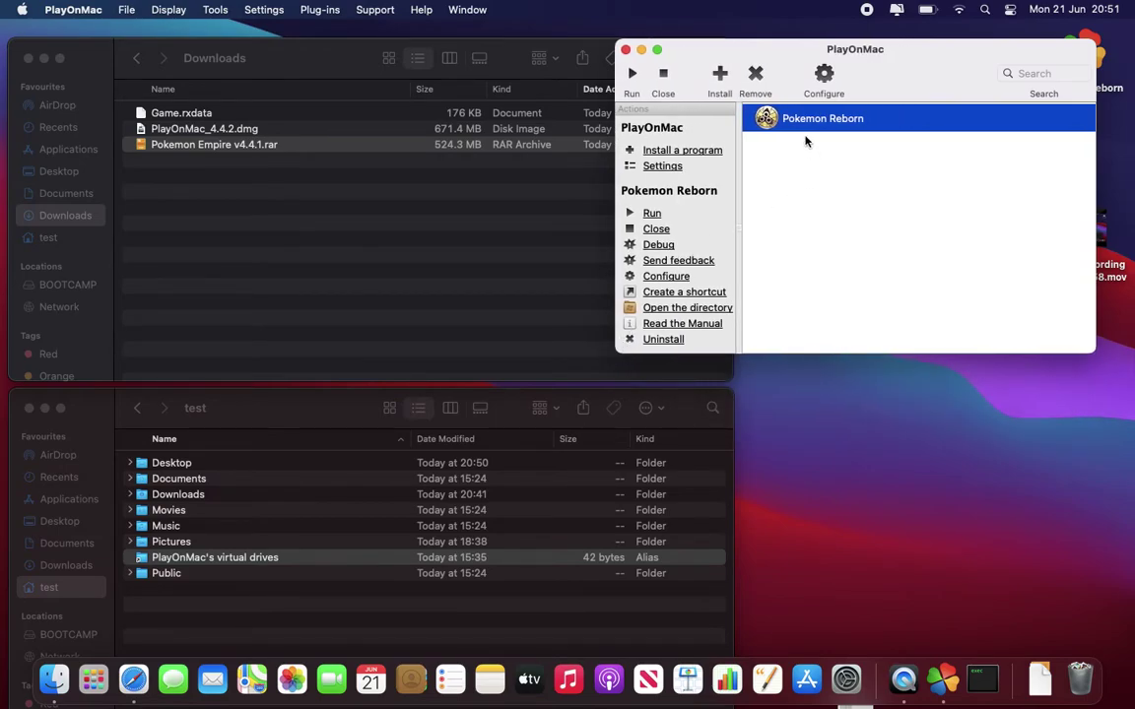
left_click(624, 49)
left_click(610, 282)
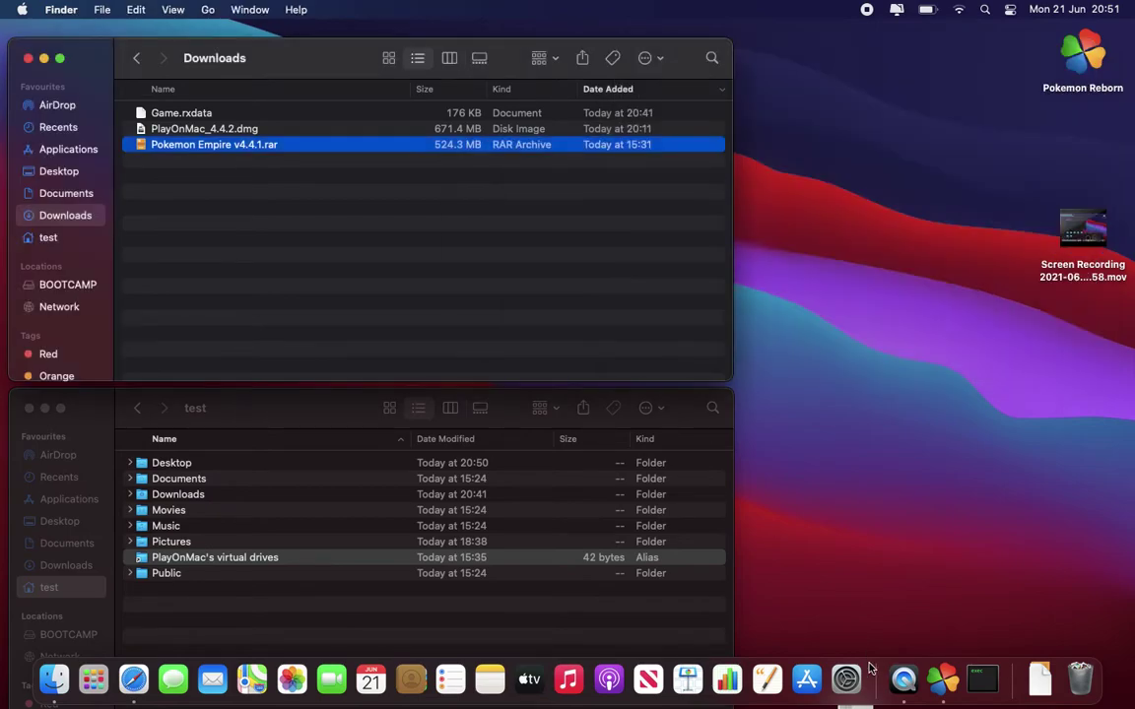
left_click(942, 680)
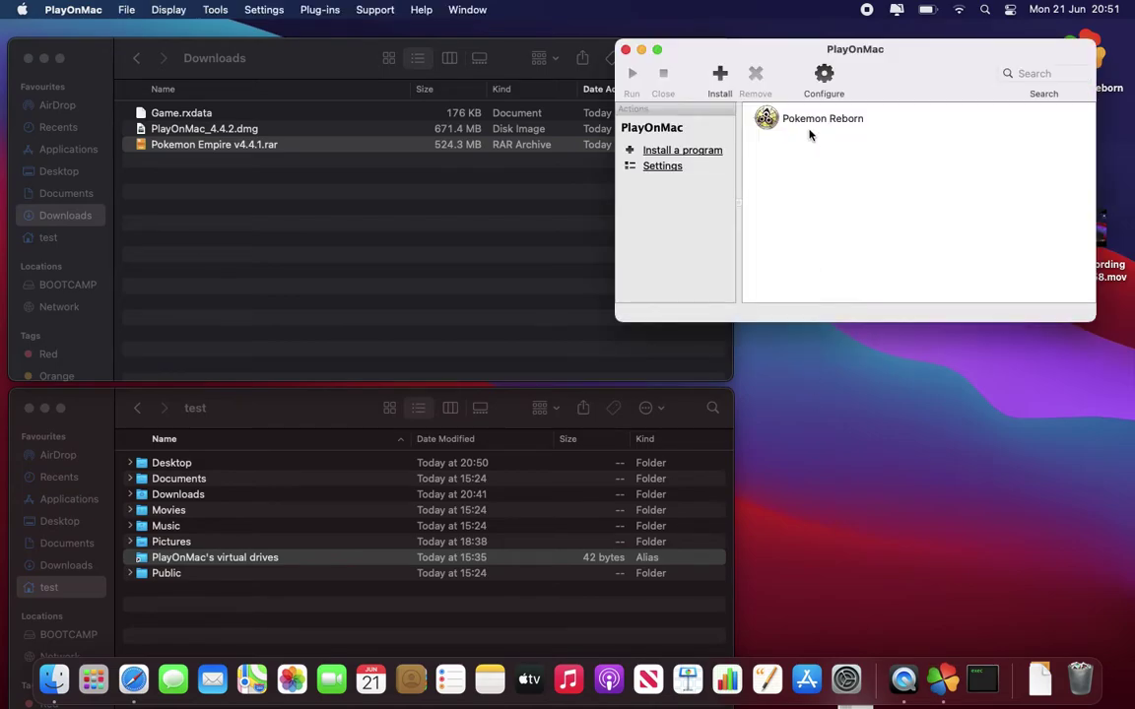
Open the configuration of Pokemon Reborn and rename the program to Pokemon Empire.
left_click(788, 120)
left_click(823, 79)
triple_click(970, 159)
left_click(1006, 170)
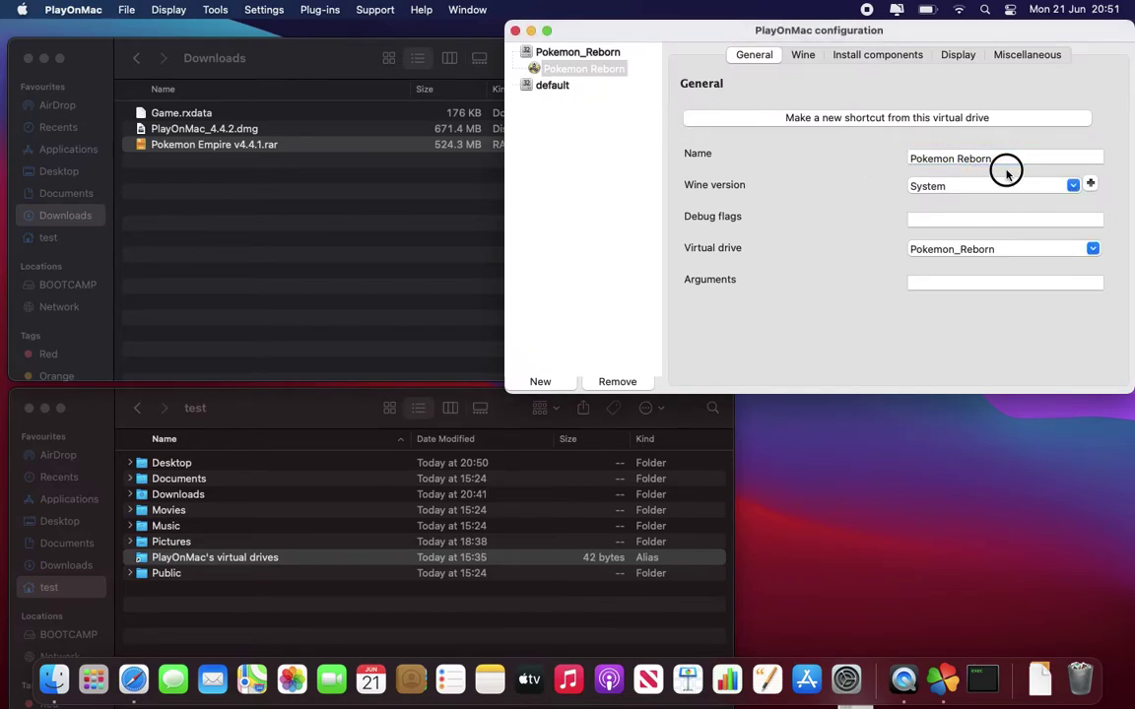
left_click(995, 157)
key("BackSpace")
key("BackSpace")
key("BackSpace")
key("BackSpace")
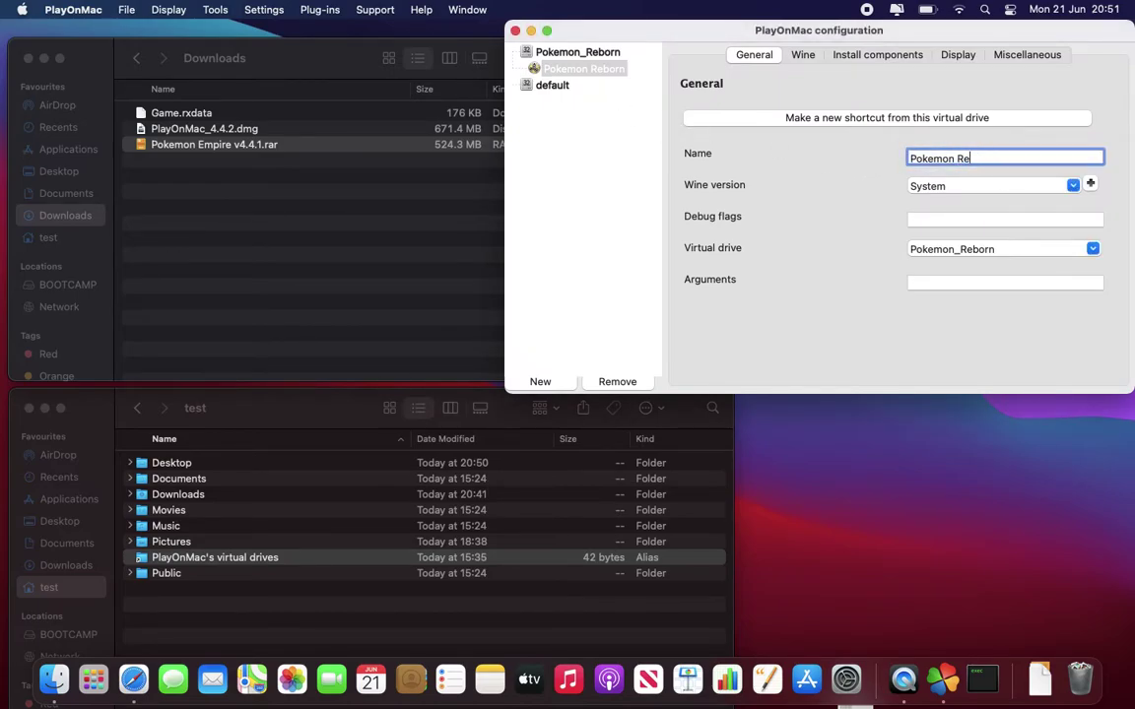
key("BackSpace")
key("BackSpace")
type("Empire")
Set the program's debug flags to fixme-all, re-entering the value if the field clears.
left_click(919, 219)
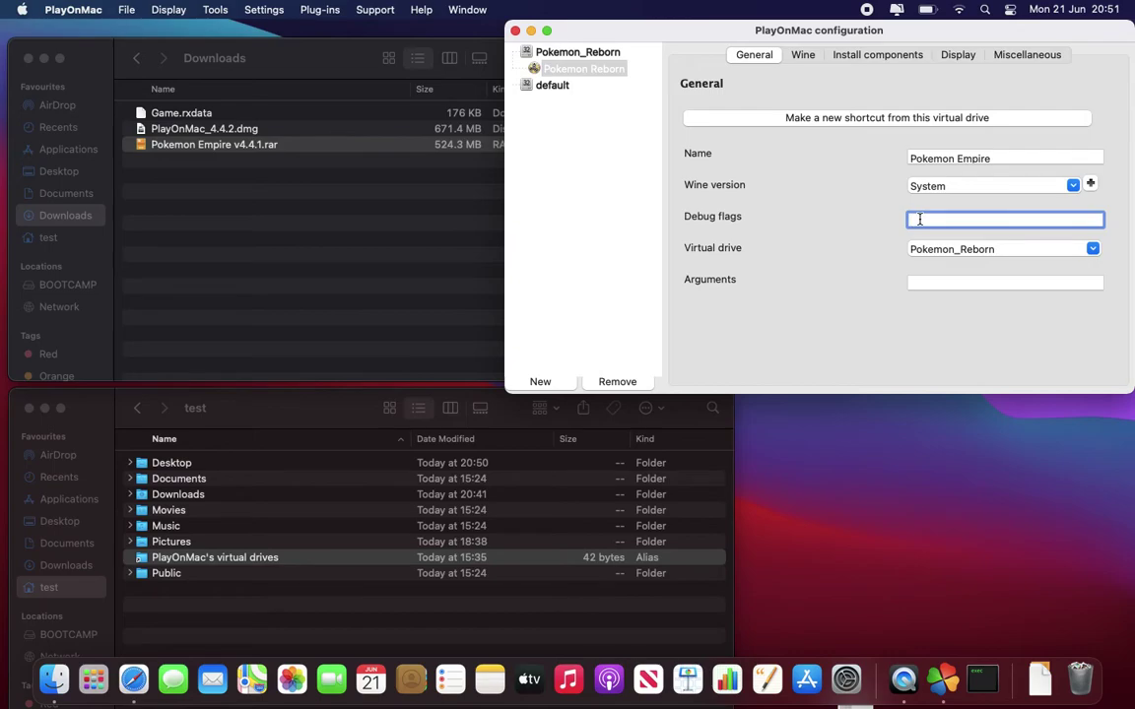
type("fixme-all")
left_click(869, 278)
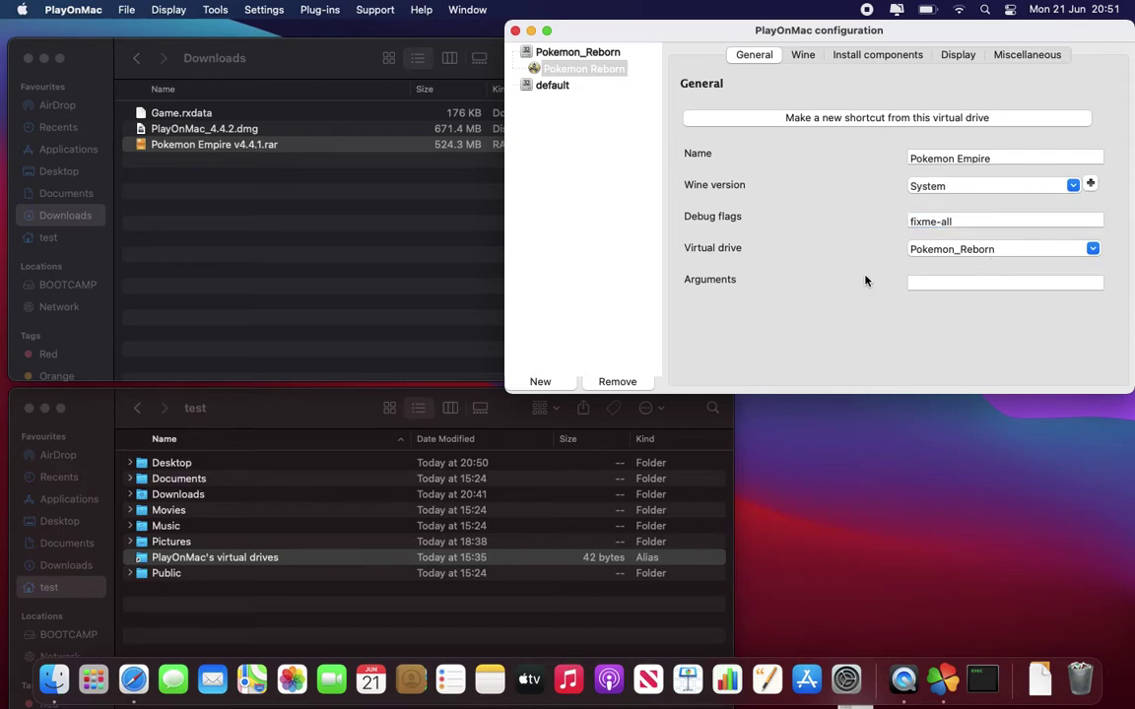
left_click(924, 219)
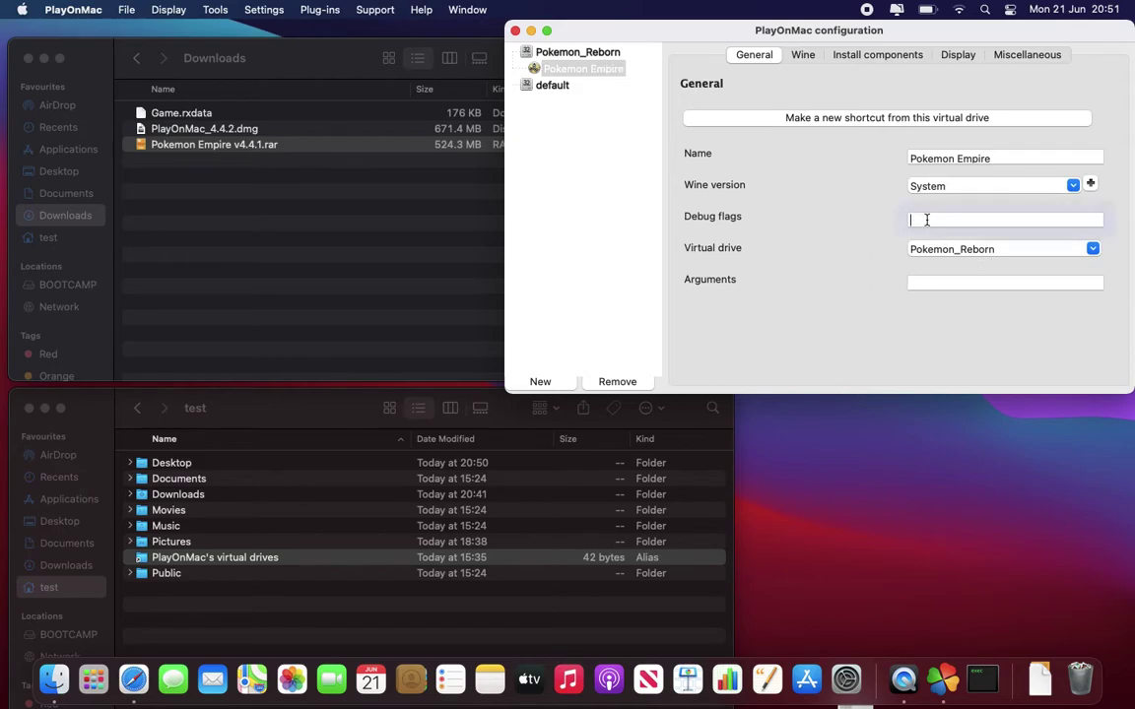
type("fix-")
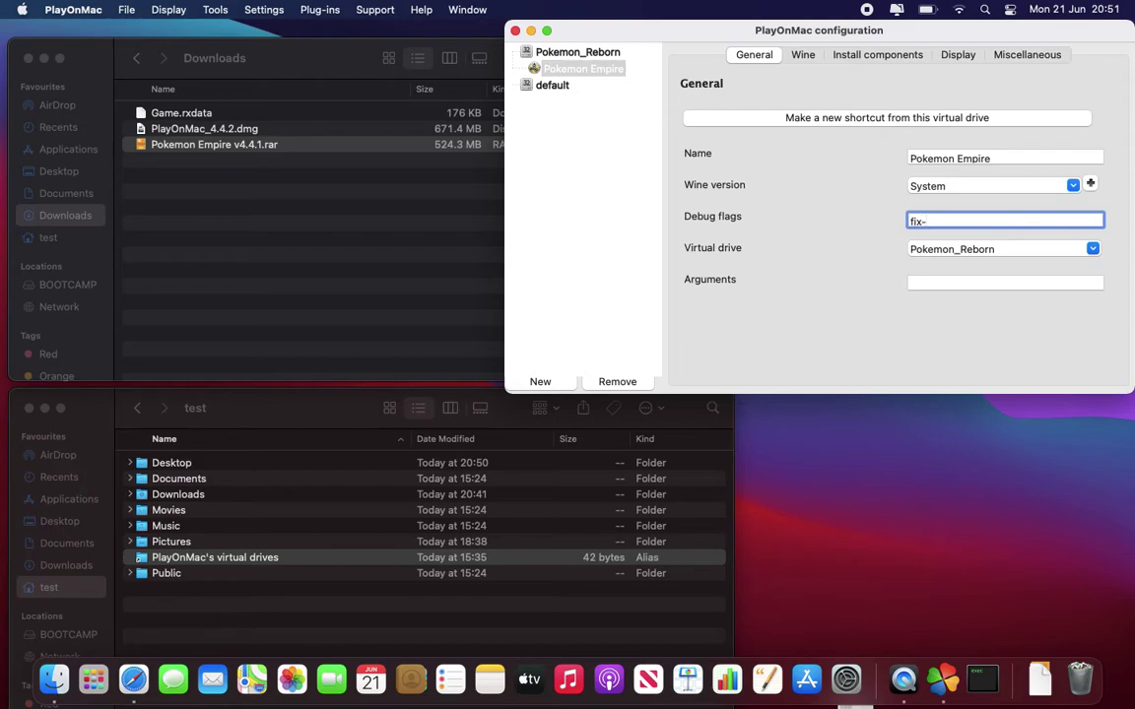
type("me-all")
Look through the Wine, component, display and miscellaneous settings of Pokemon Empire, recheck the general settings, and close the configuration.
left_click(802, 55)
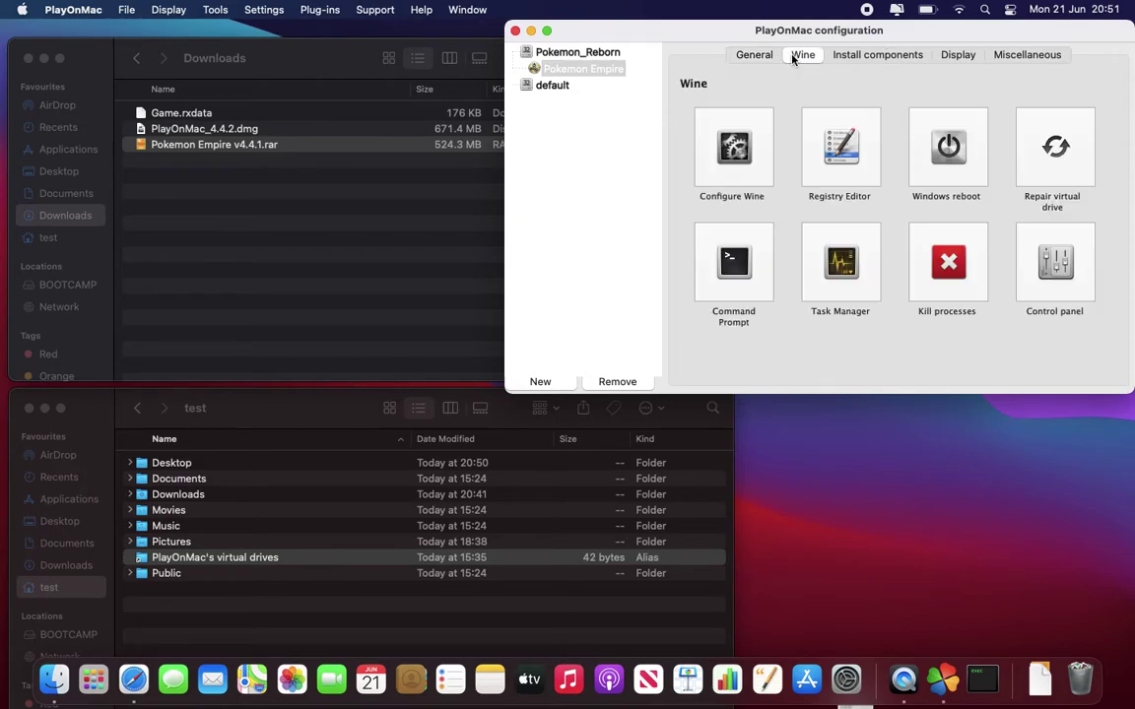
left_click(863, 54)
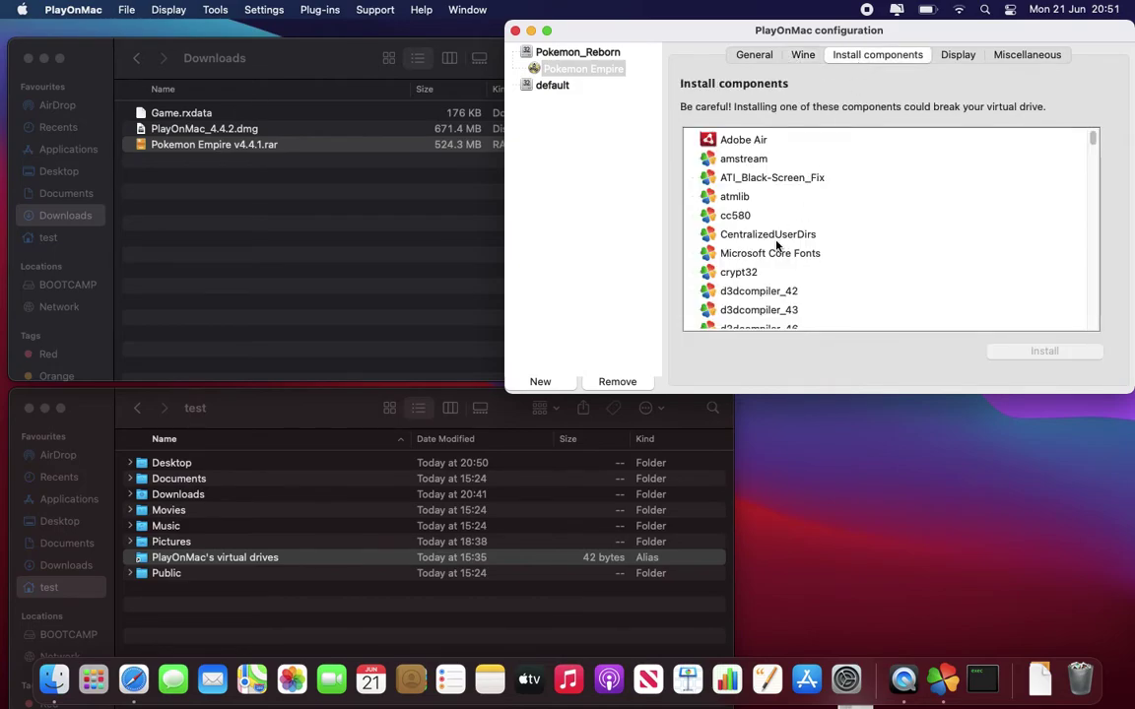
scroll(777, 246, "down", 20)
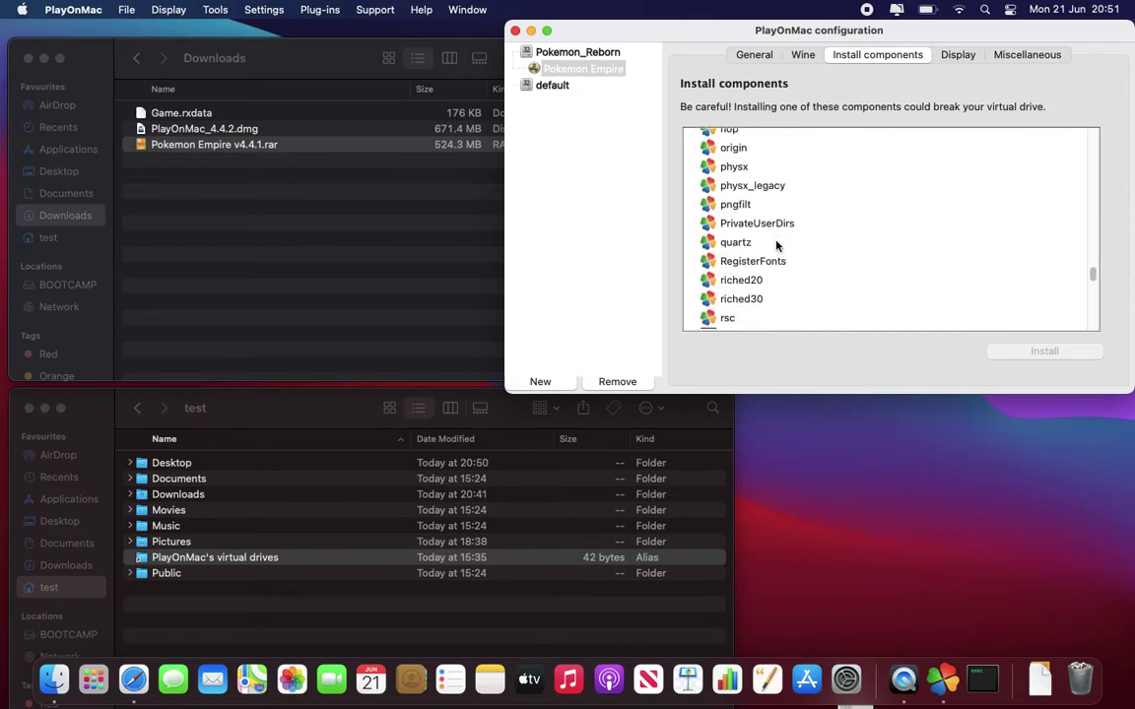
scroll(776, 246, "up", 20)
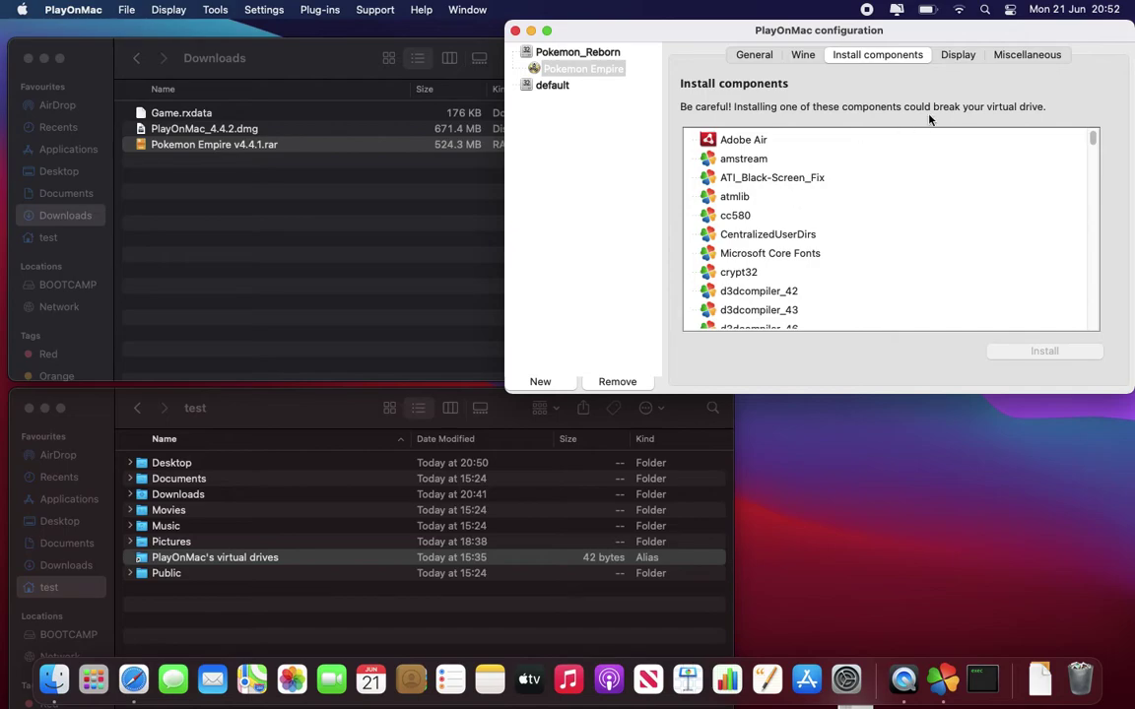
left_click(960, 56)
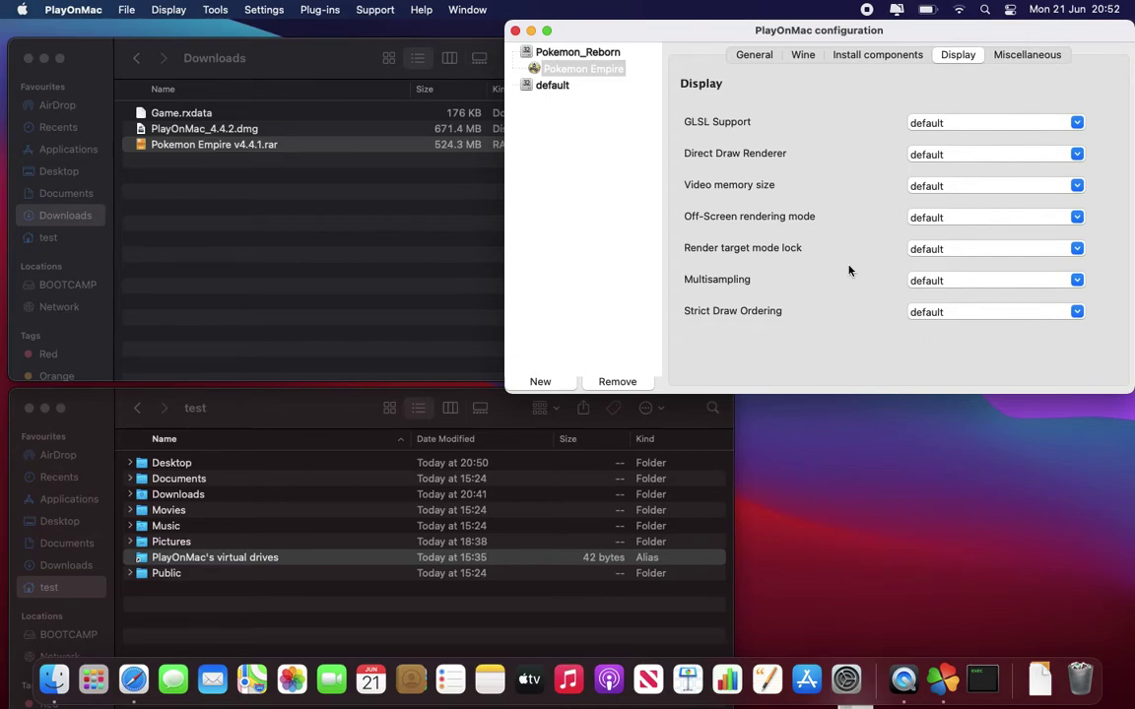
left_click(1023, 57)
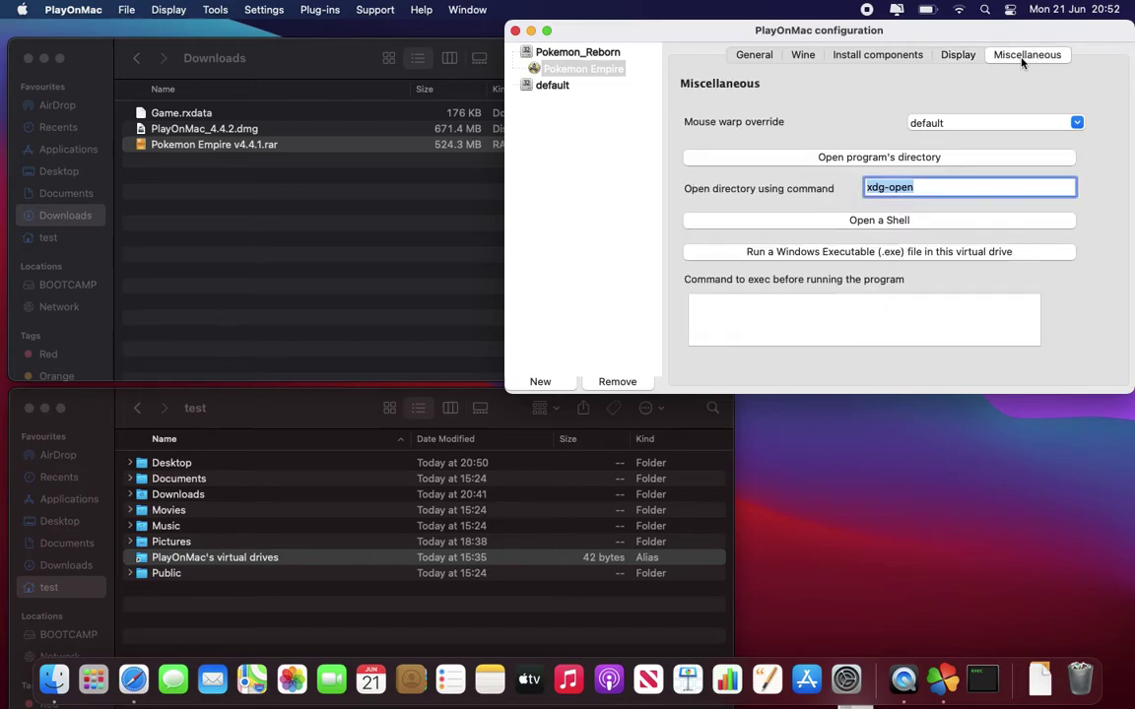
left_click(752, 57)
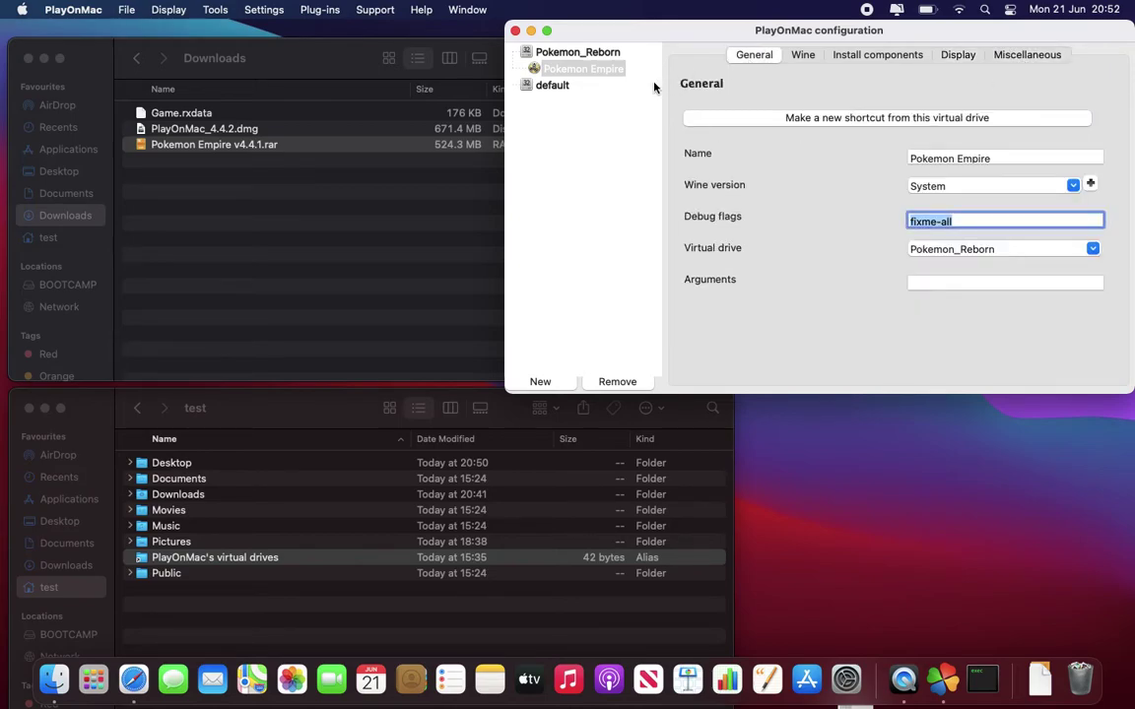
left_click(516, 31)
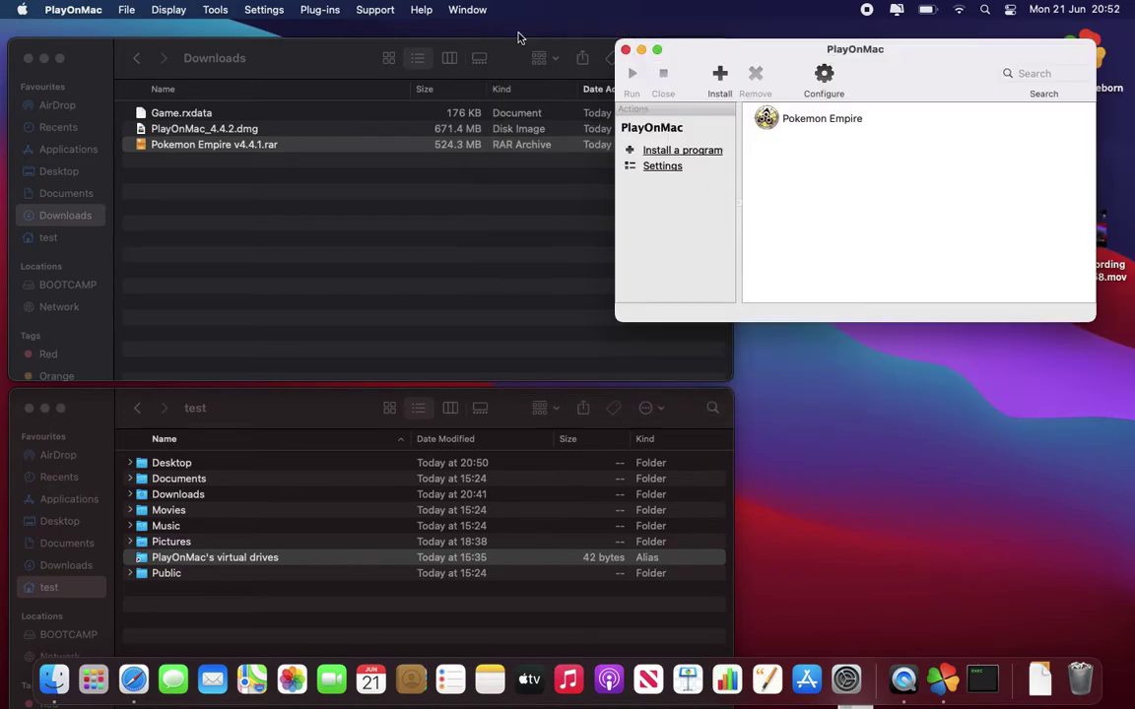
Run Pokemon Empire, answer the missing-fonts prompts, and continue past the opening screens to the game's main menu.
left_click(785, 122)
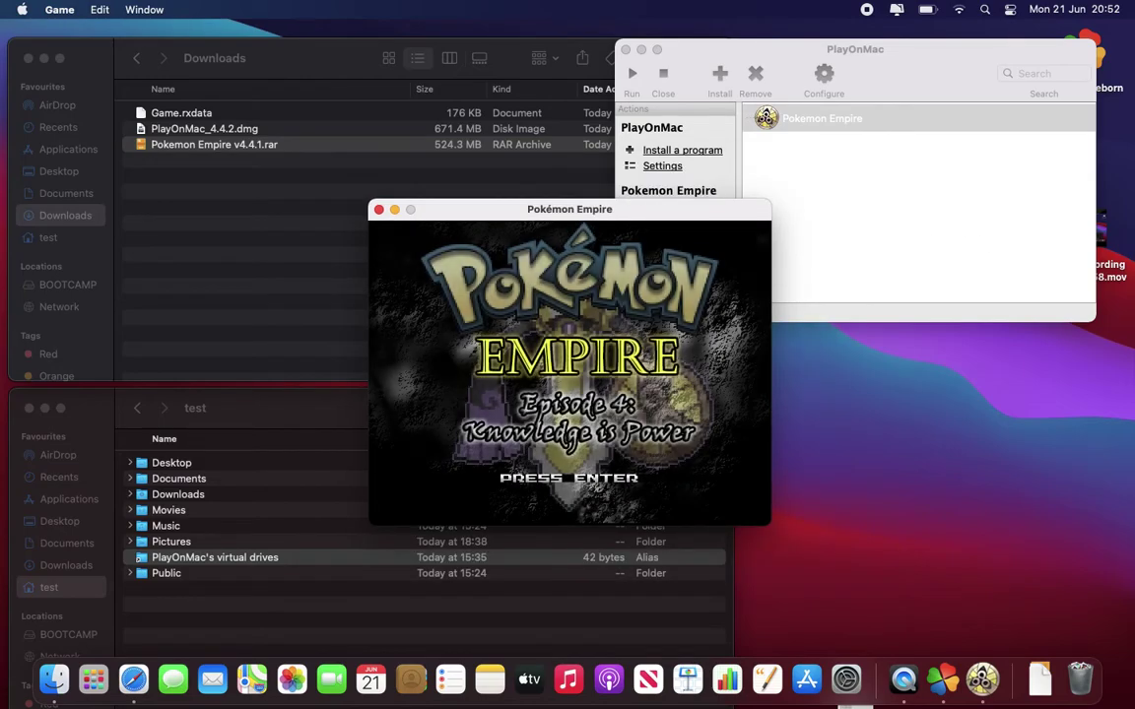
key("Return")
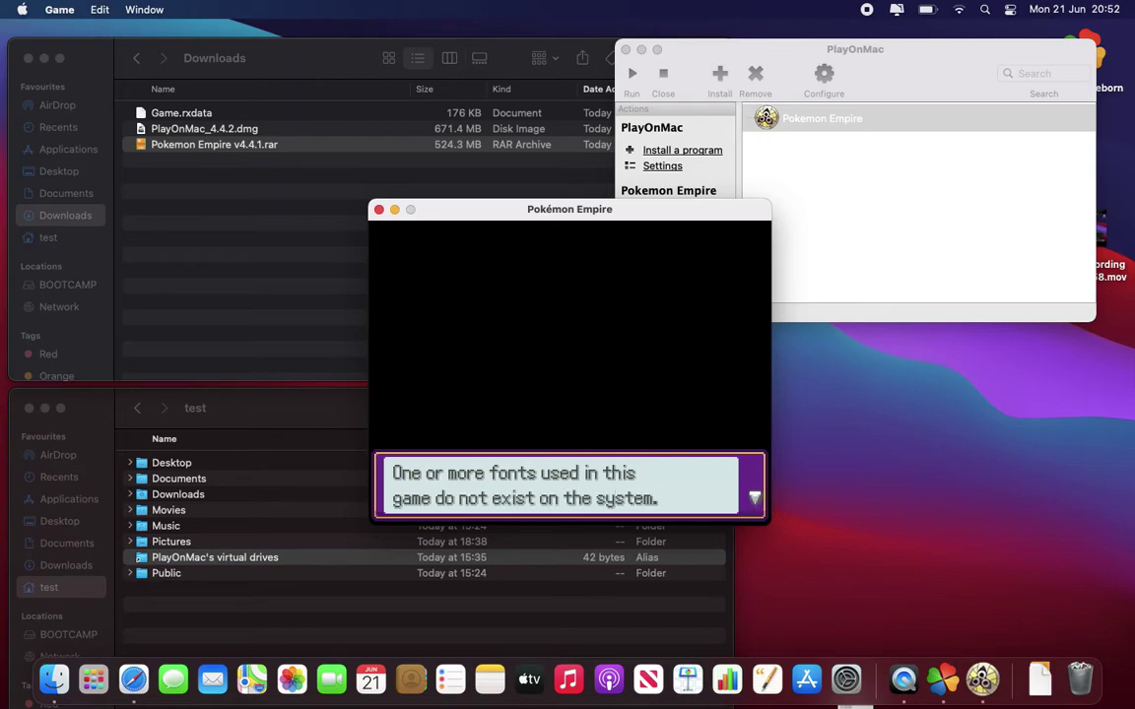
key("Return")
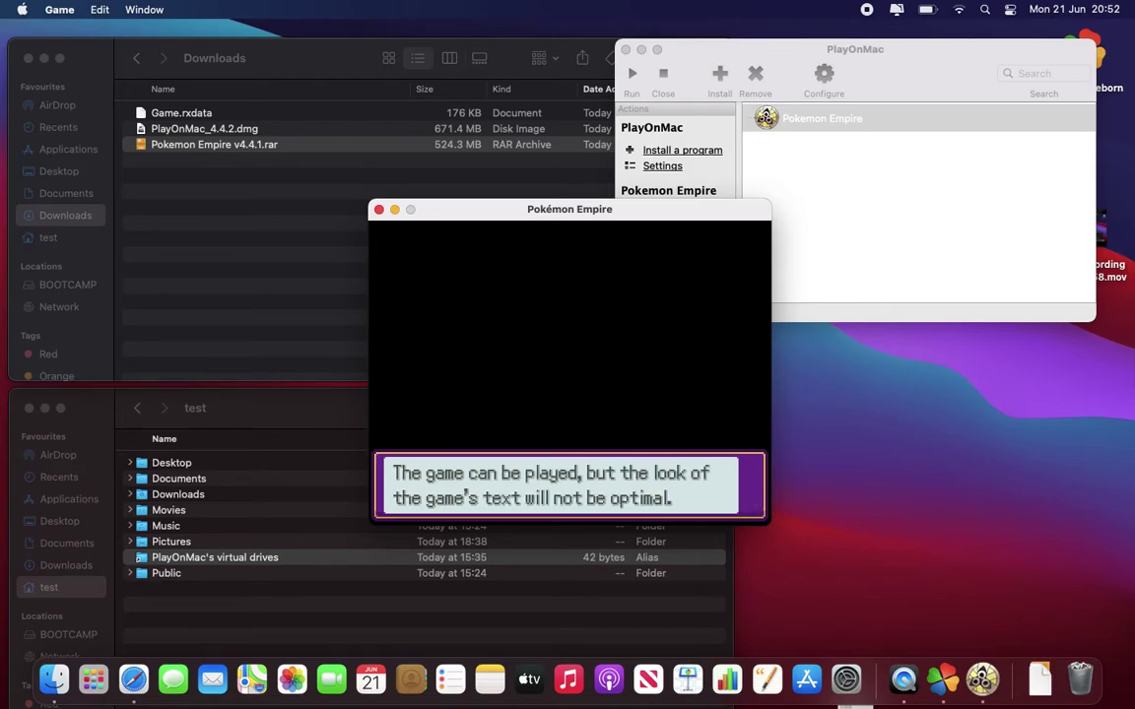
key("Return")
key("Return")
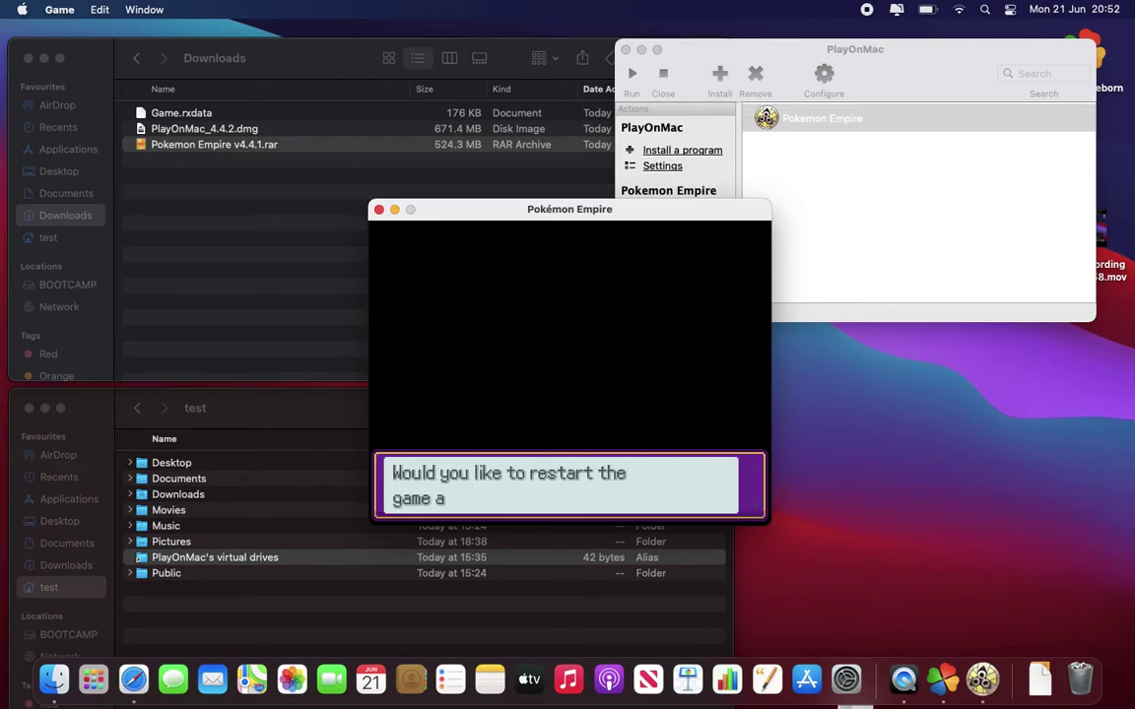
key("Return")
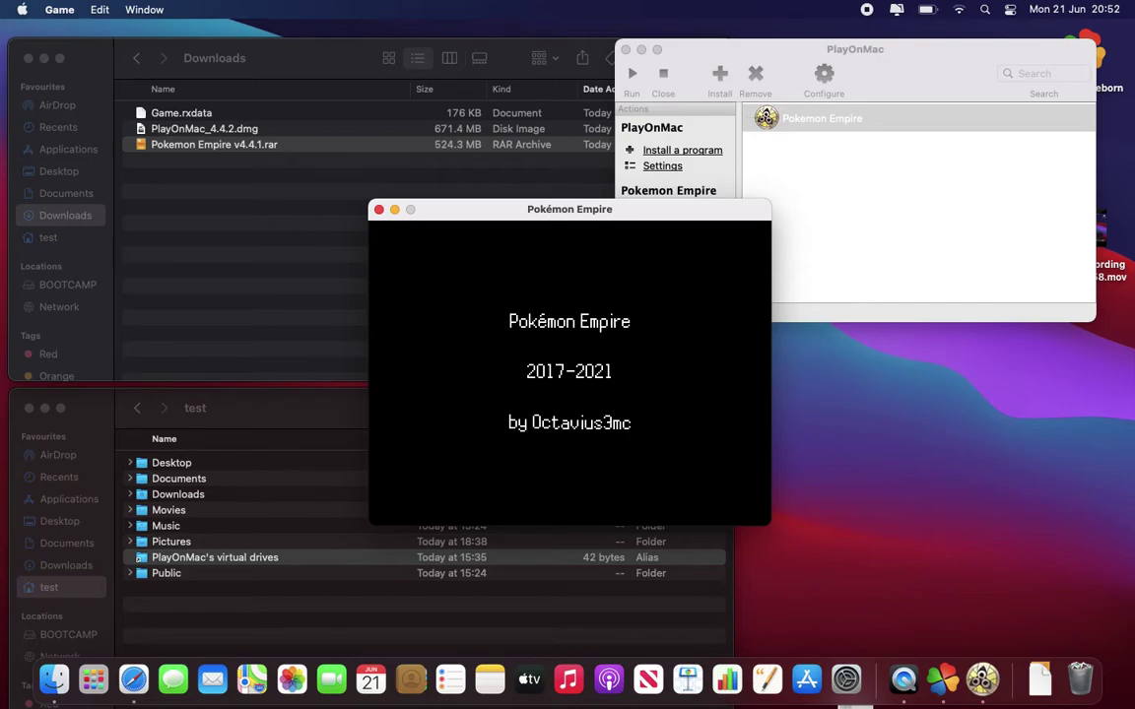
left_click_drag(547, 210, 626, 203)
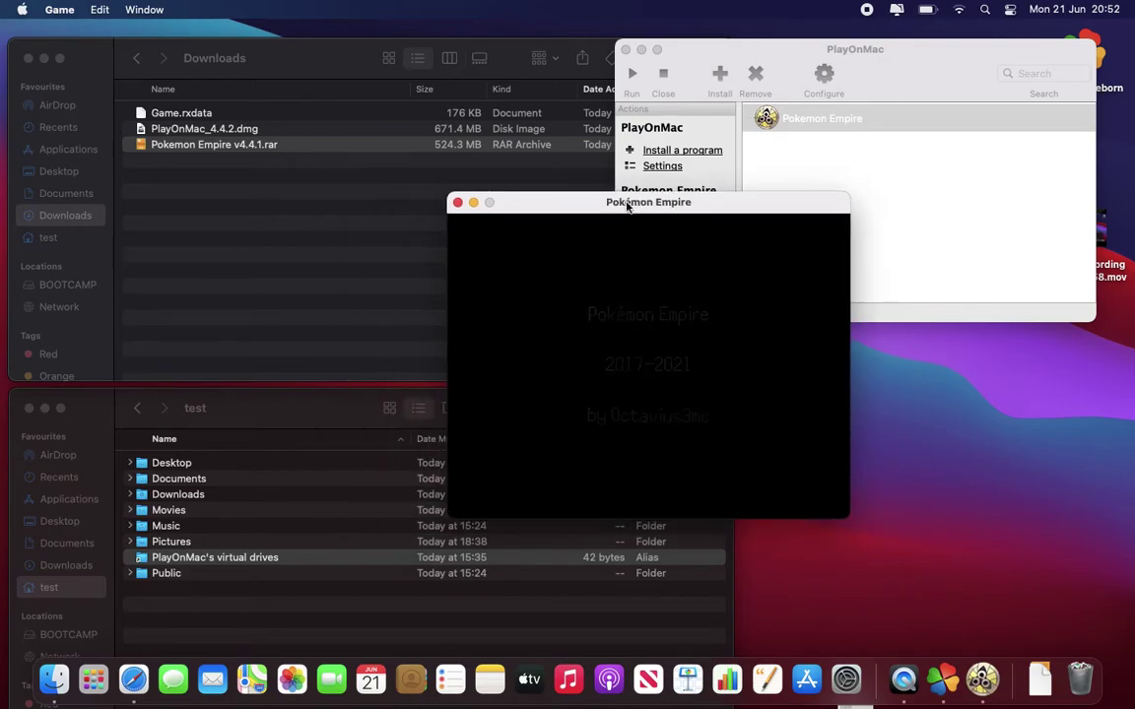
key("Return")
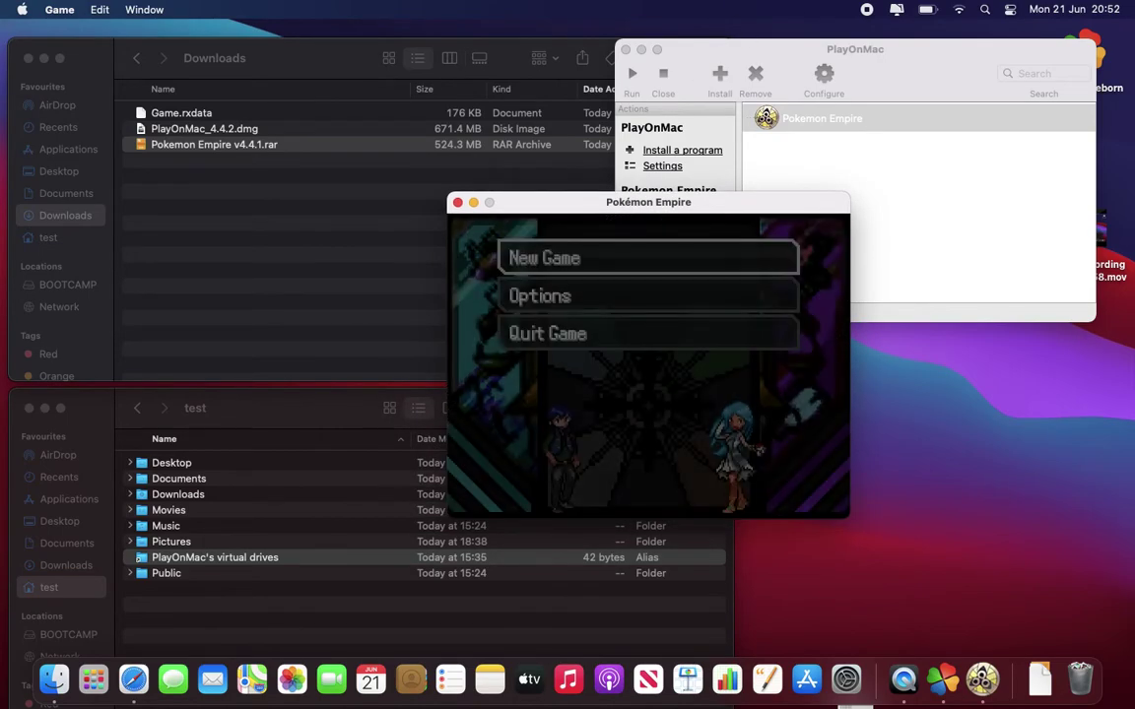
Move through the entries of the game's main menu and close Pokémon Empire.
key("Down")
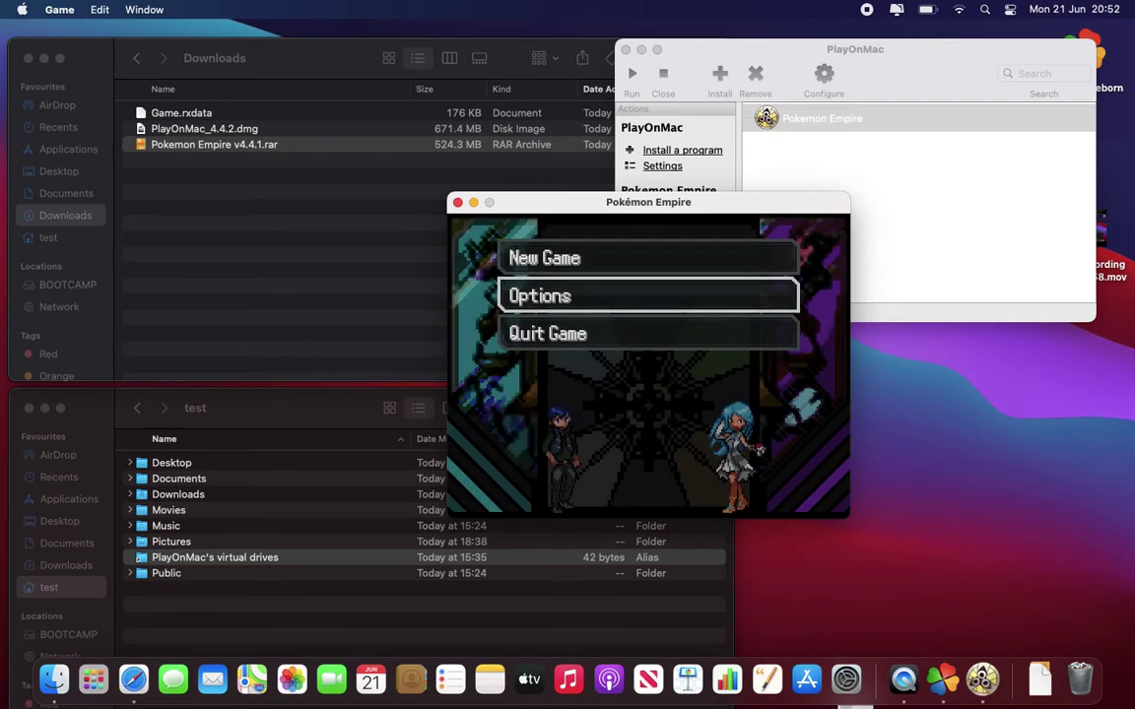
key("Up")
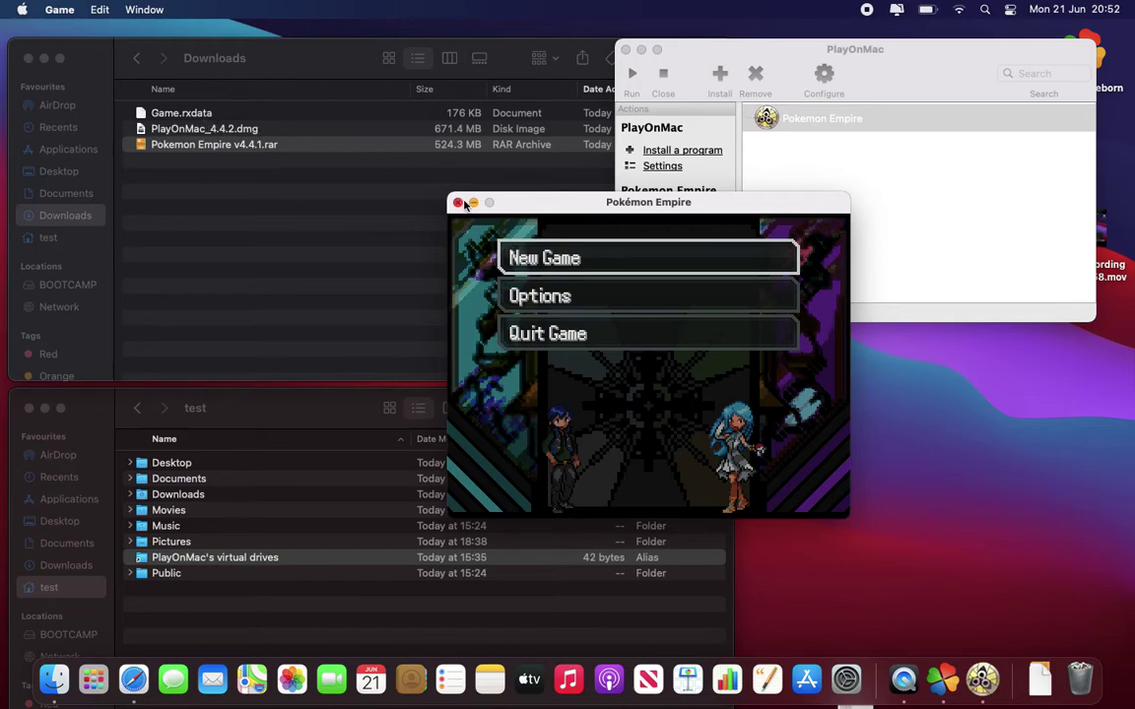
left_click(458, 204)
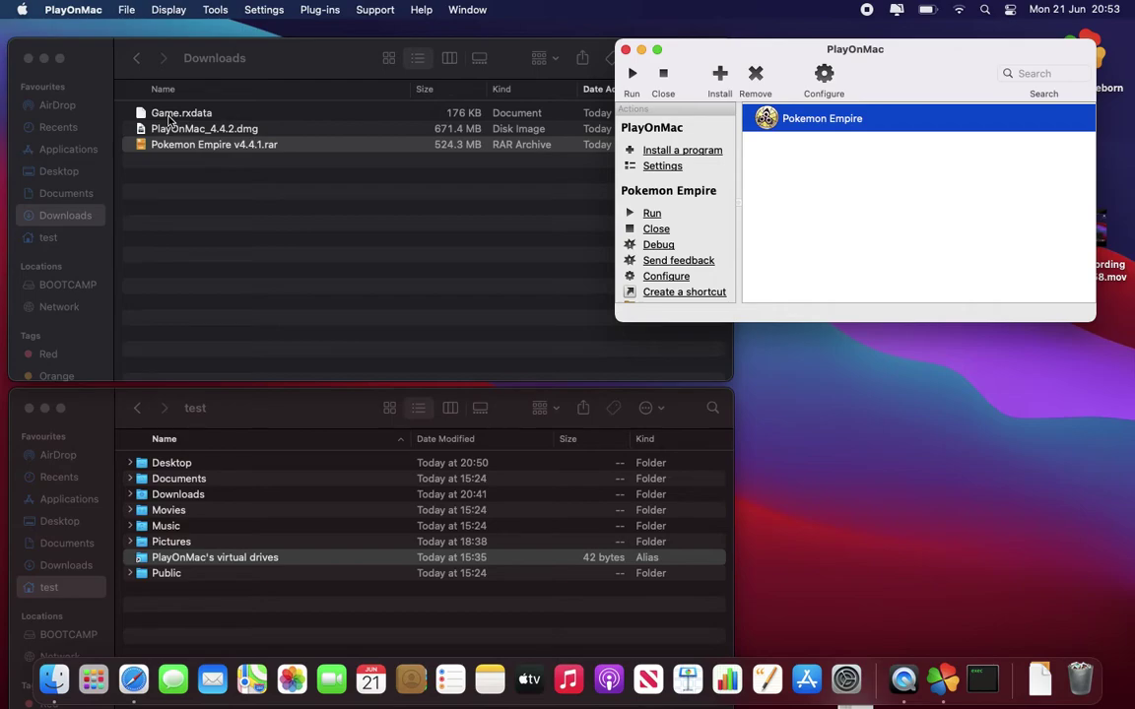
Open PlayOnMac's virtual drives from the home folder and expand Pokemon_Reborn down to the contents of drive_c.
left_click(89, 593)
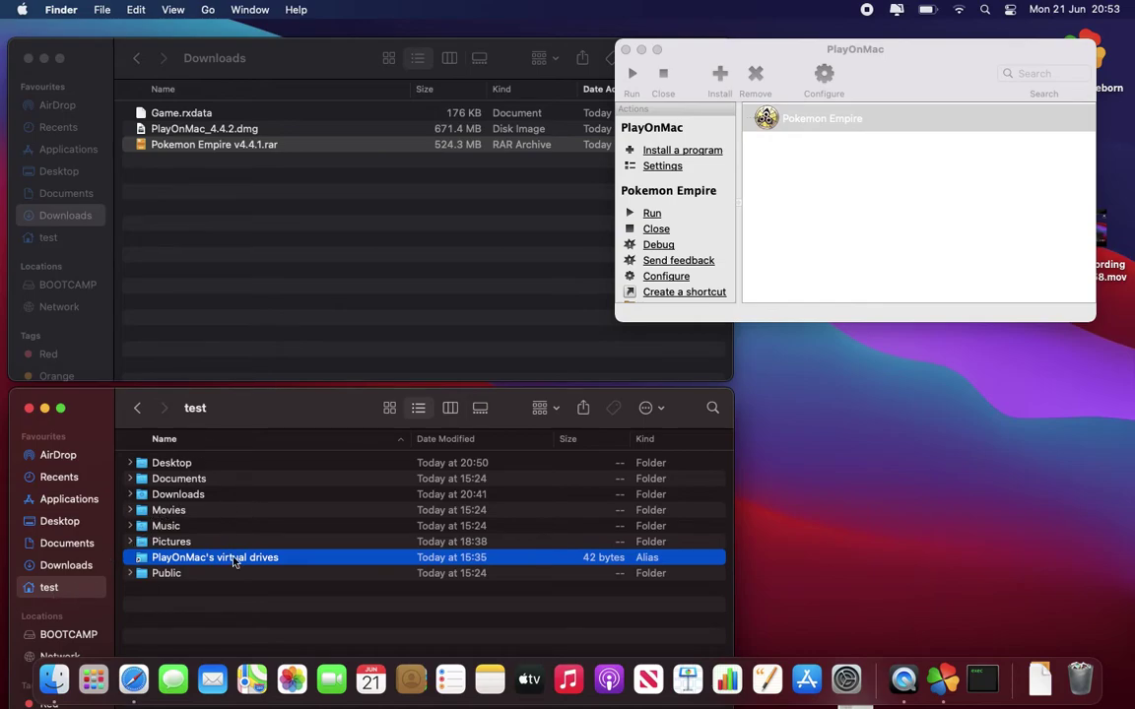
double_click(286, 559)
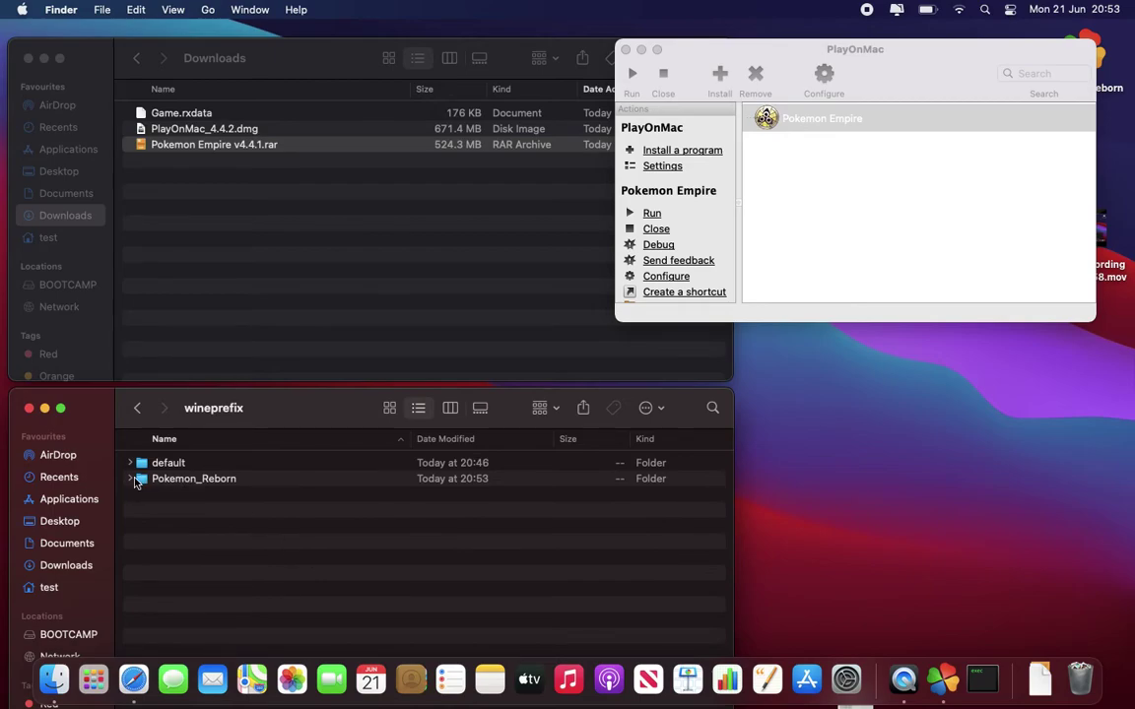
left_click(174, 479)
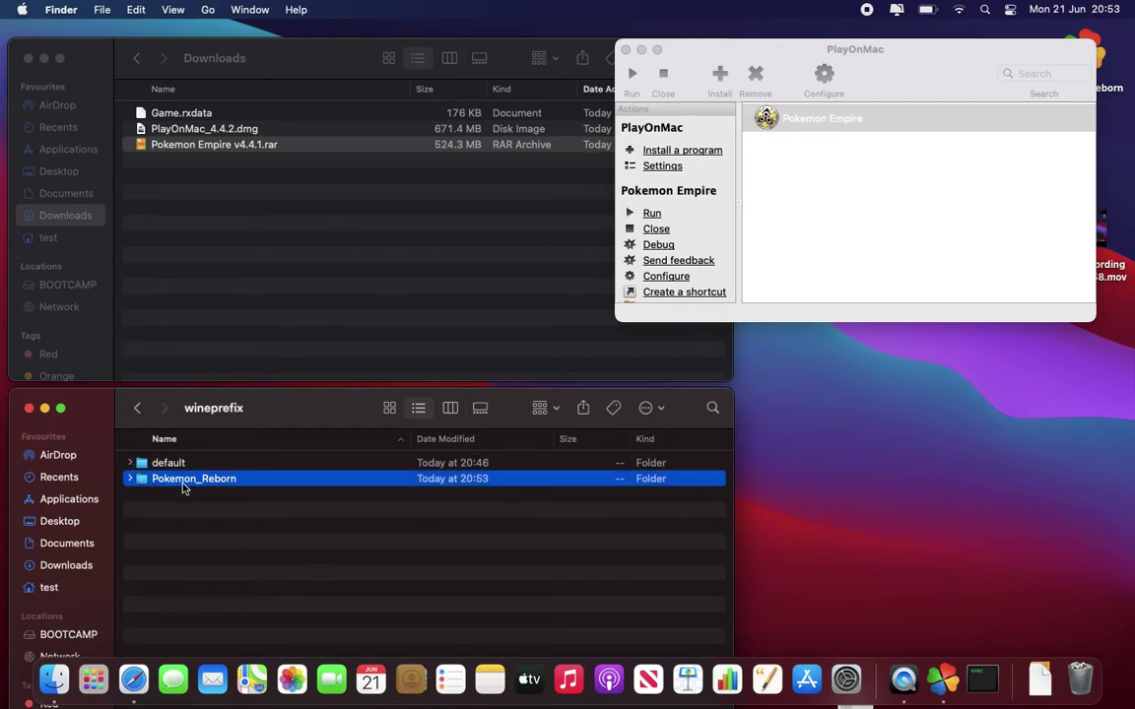
left_click(129, 479)
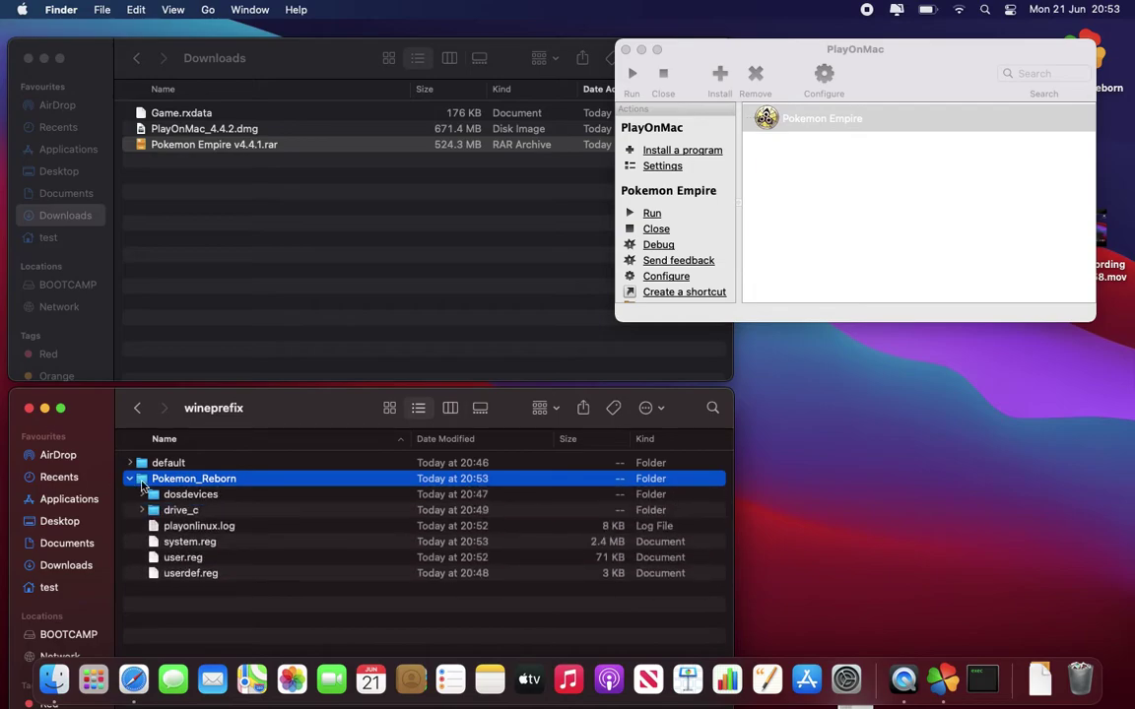
left_click(170, 525)
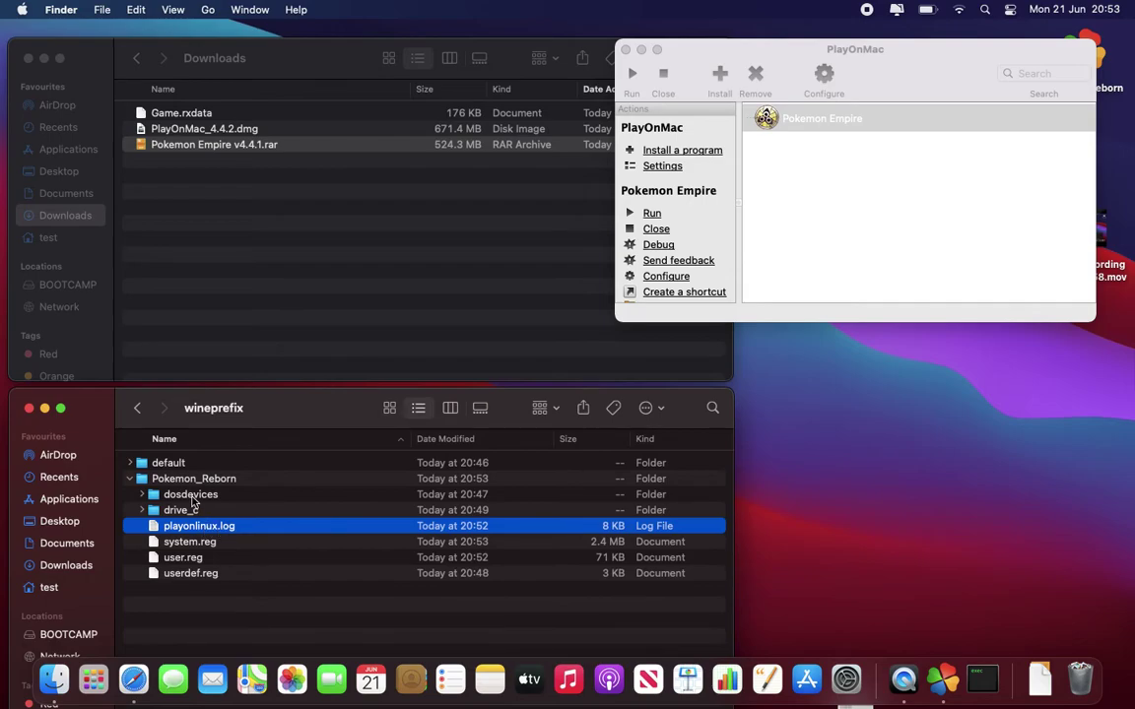
key("Left")
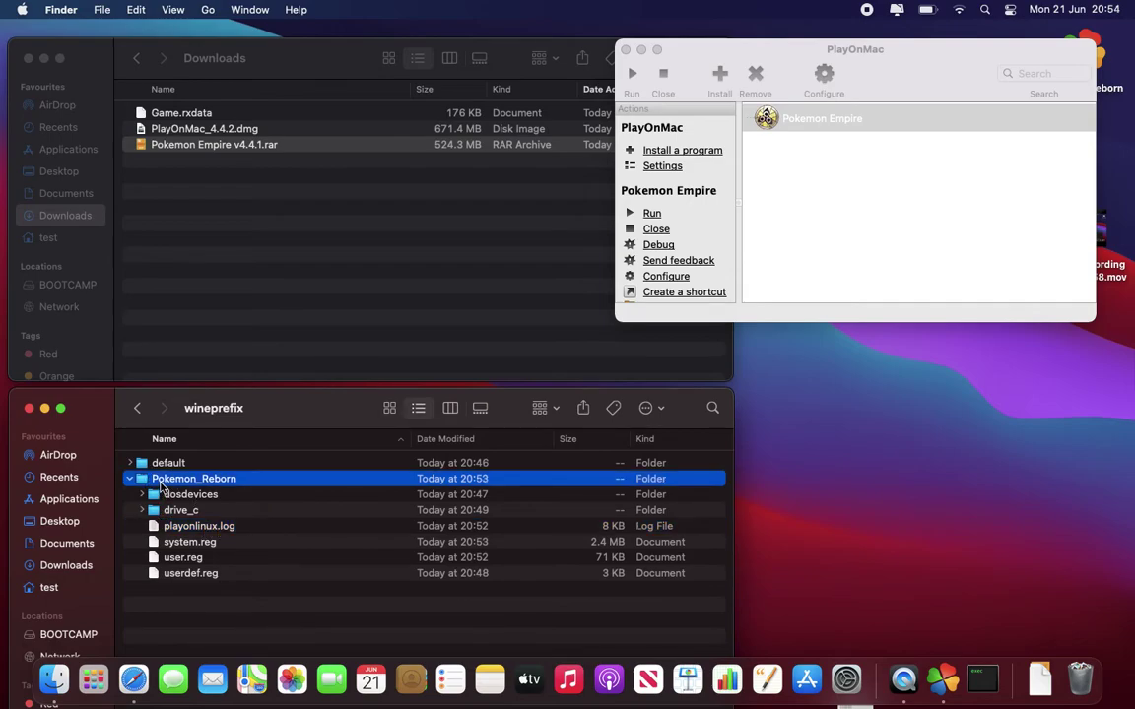
left_click(143, 510)
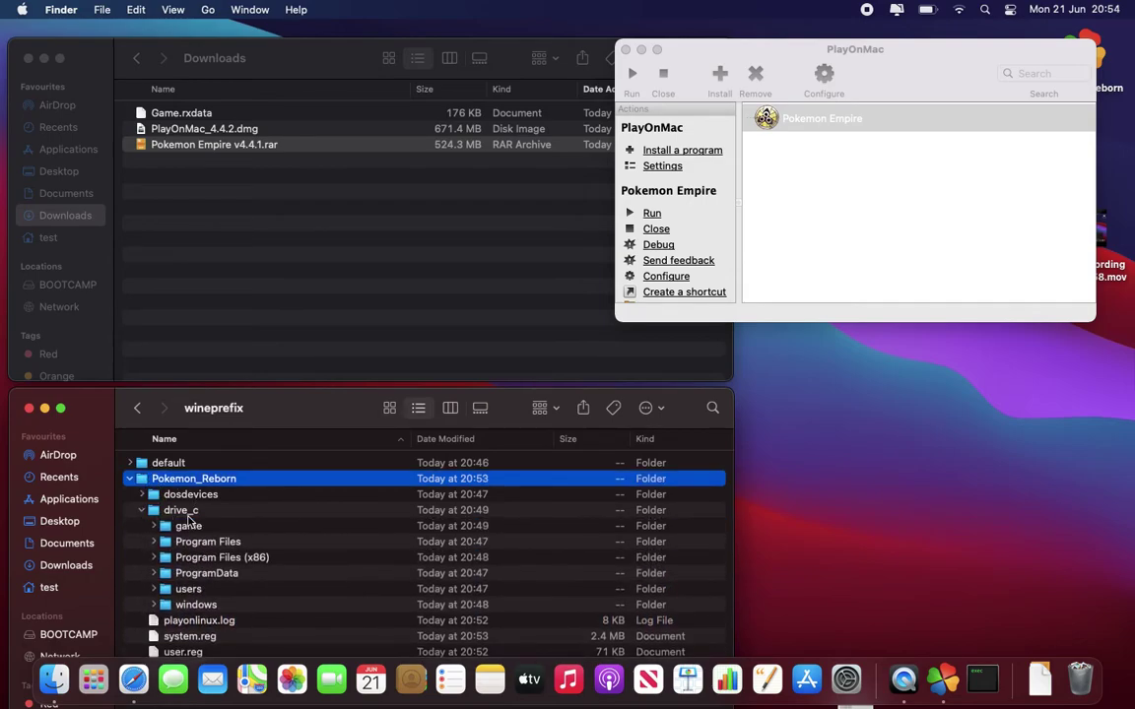
Look through the Pokemon Empire game files inside drive_c's game folder, and collapse that folder.
left_click(195, 529)
left_click(154, 526)
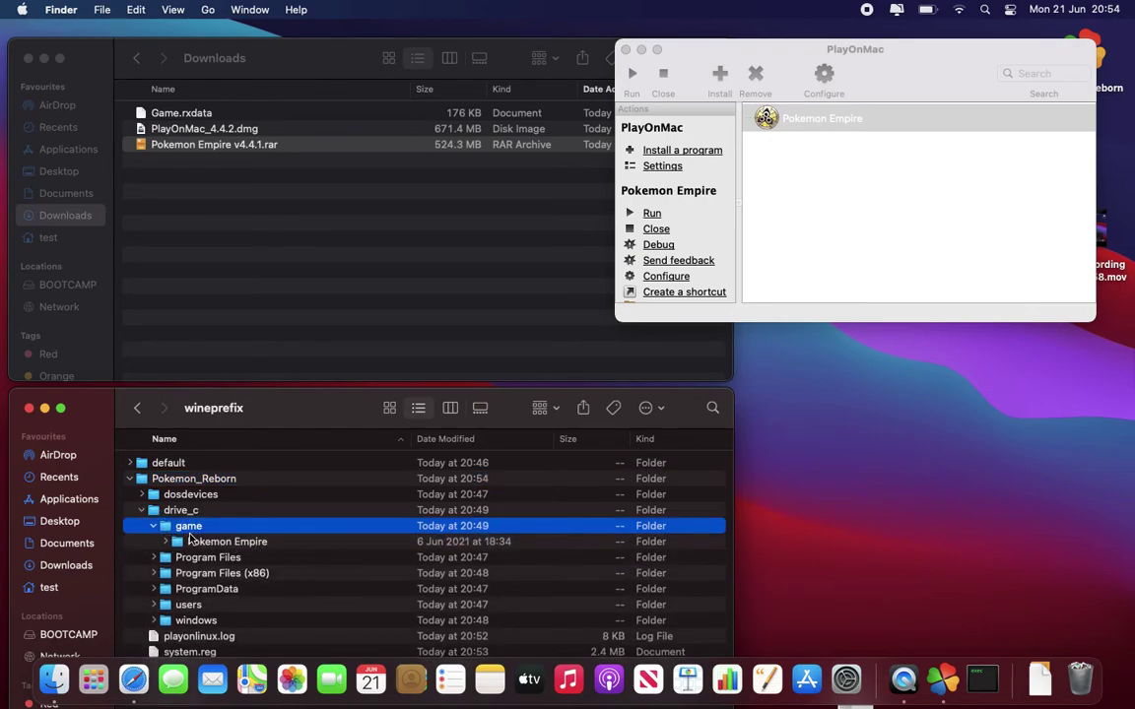
left_click(166, 542)
scroll(225, 578, "down", 5)
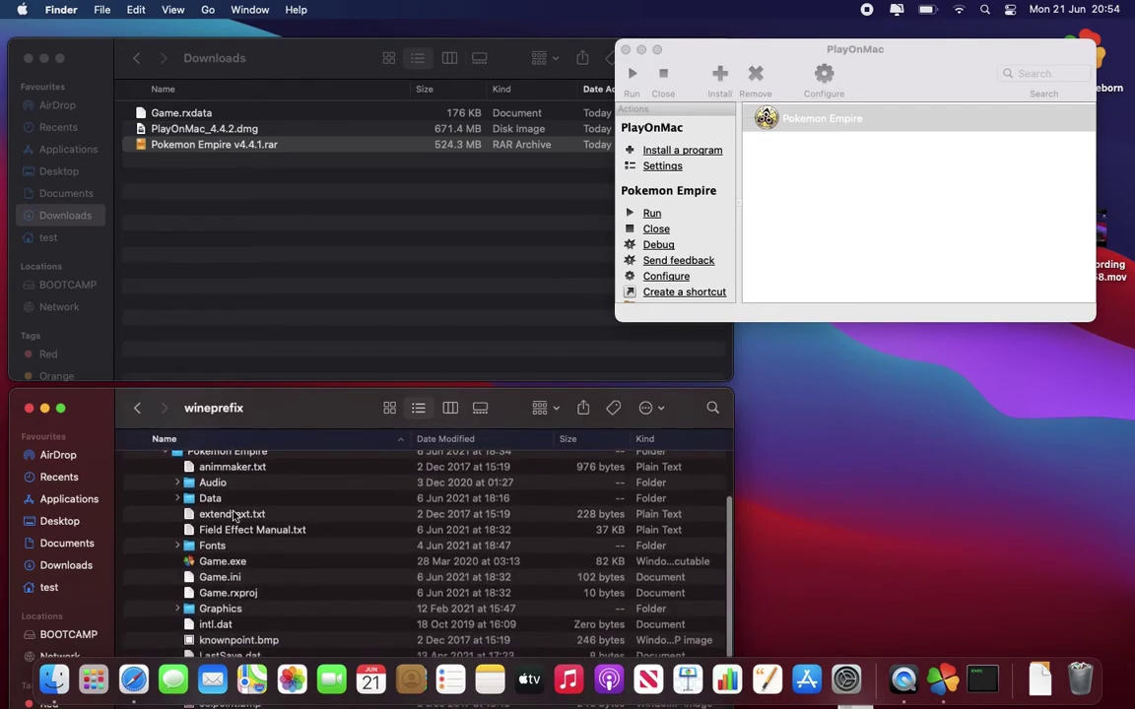
scroll(238, 492, "down", 4)
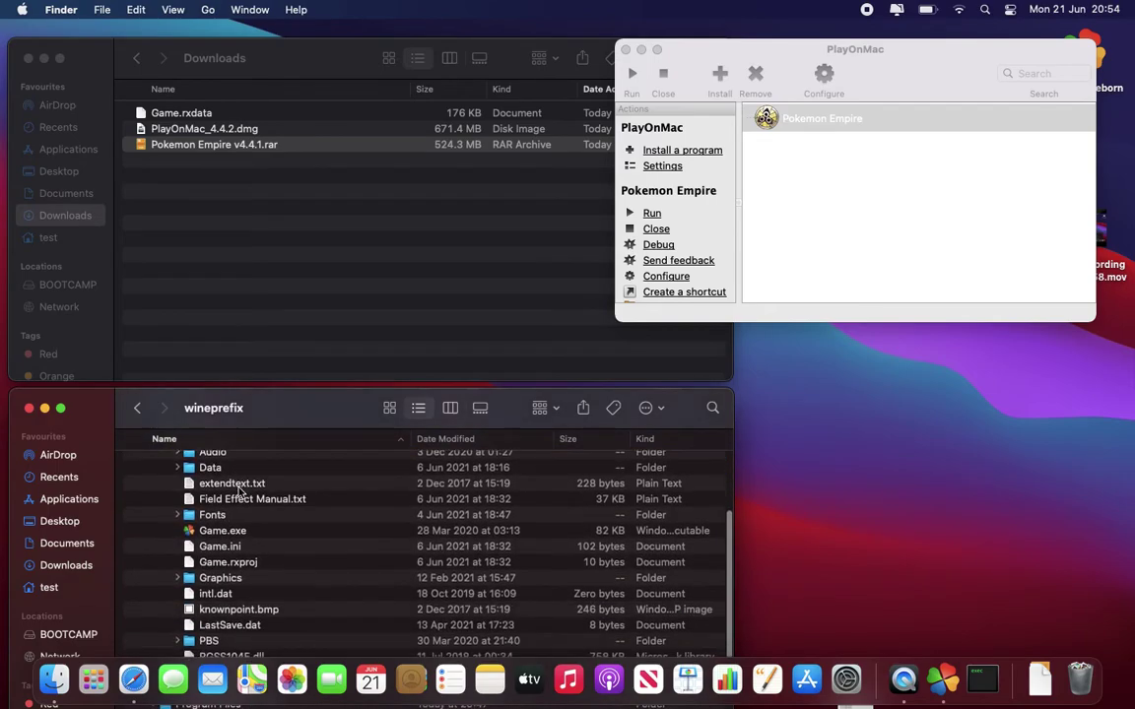
scroll(237, 492, "up", 4)
scroll(237, 492, "up", 2)
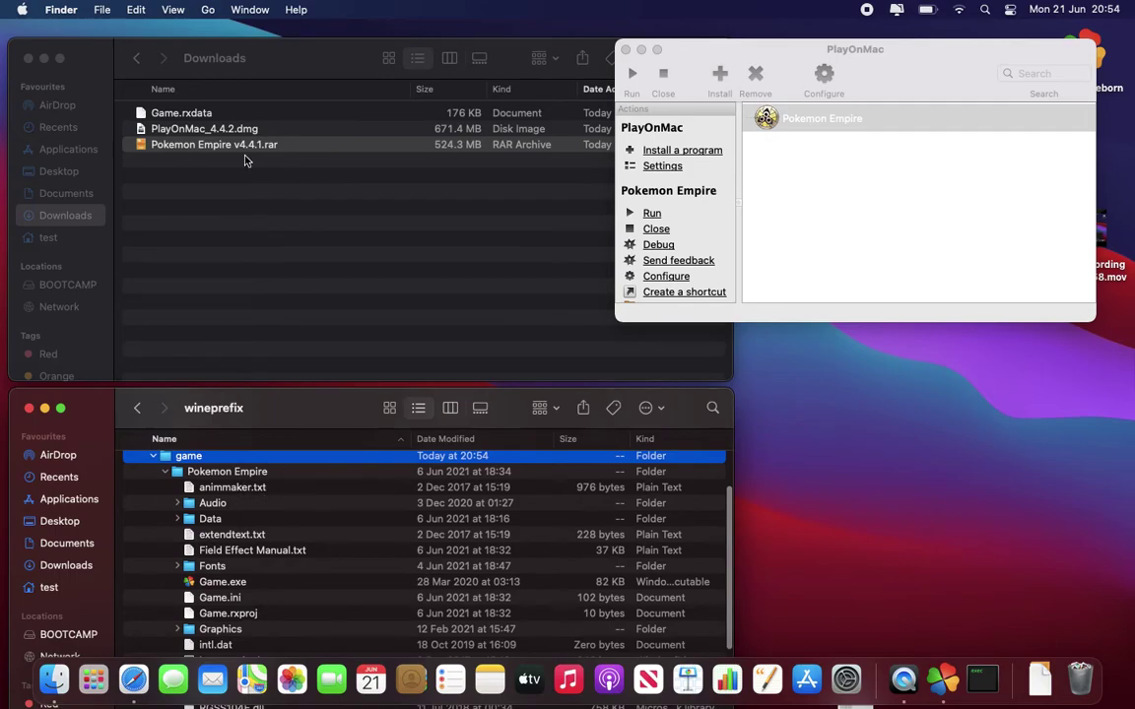
left_click(152, 455)
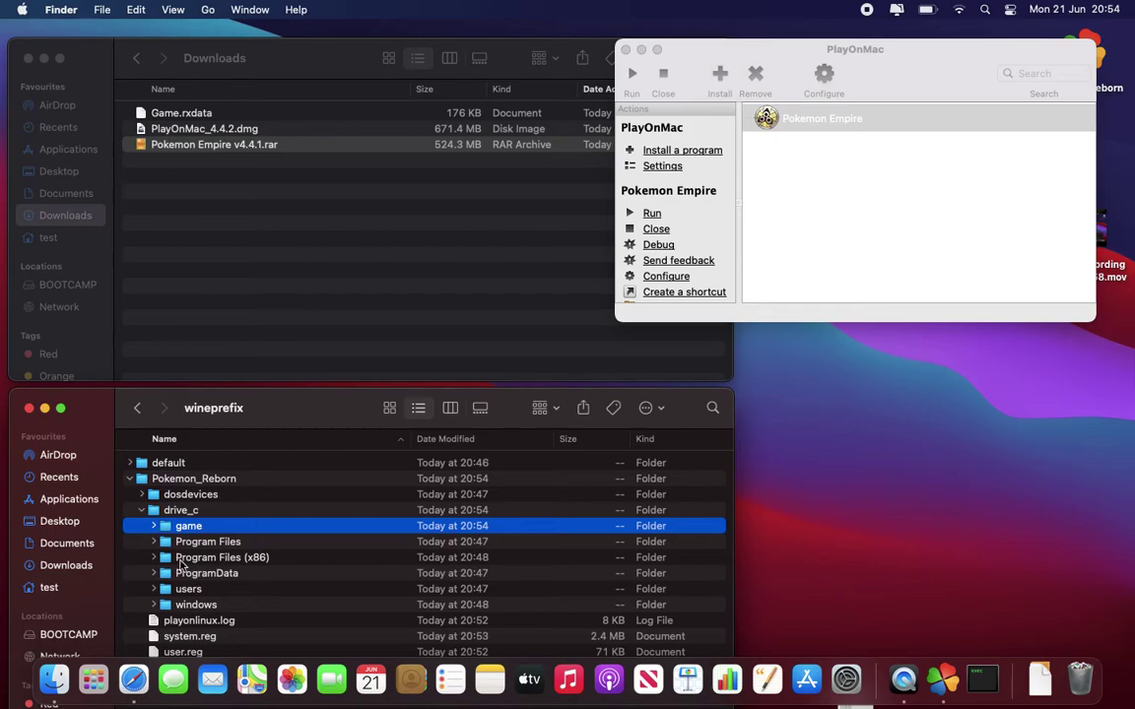
Go through drive_c and users to the crossover folder, starting again from PlayOnMac's virtual drives in the home folder.
left_click(153, 589)
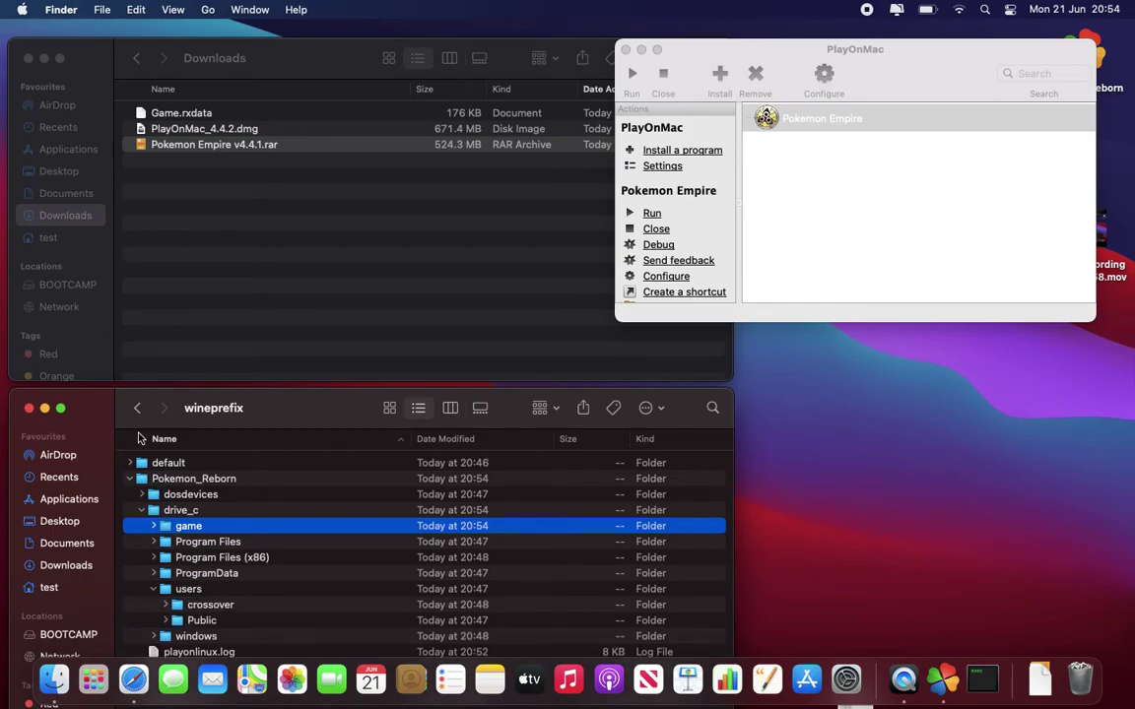
left_click(138, 409)
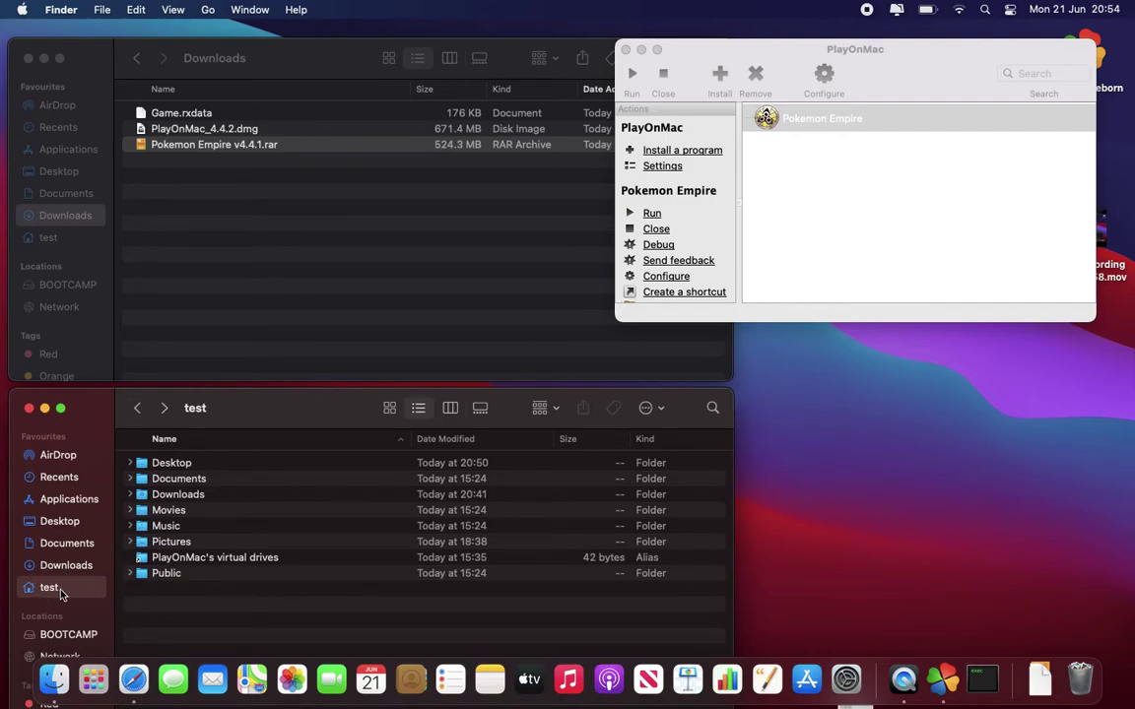
double_click(222, 558)
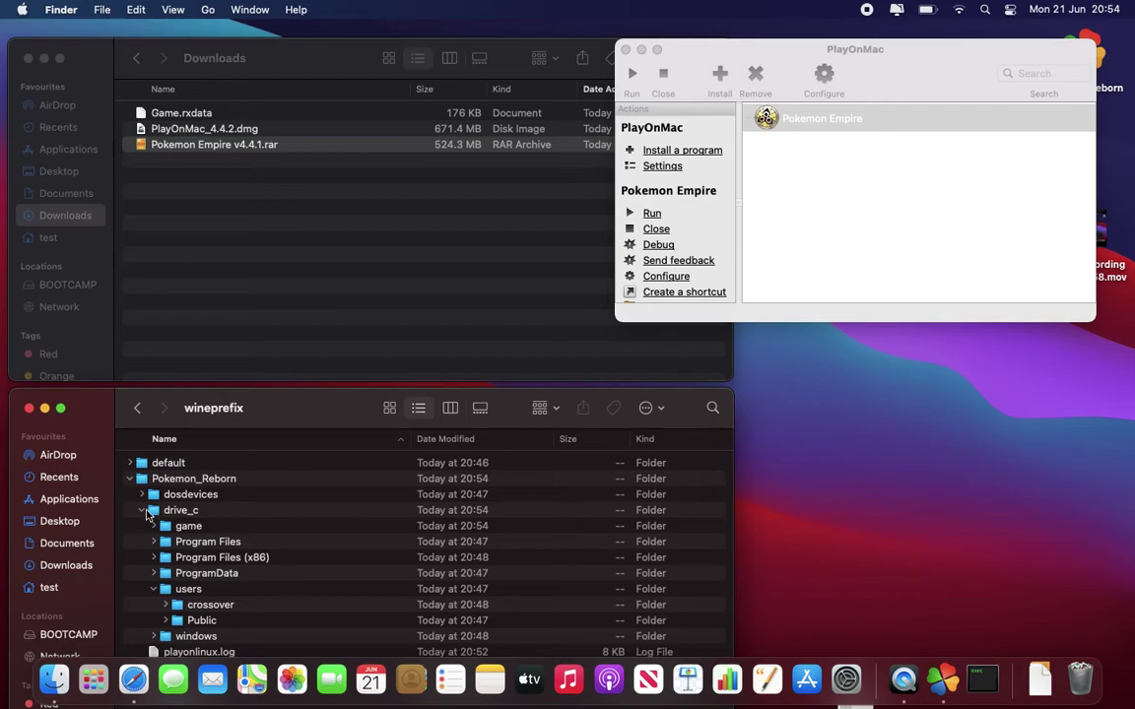
left_click(144, 510)
double_click(182, 510)
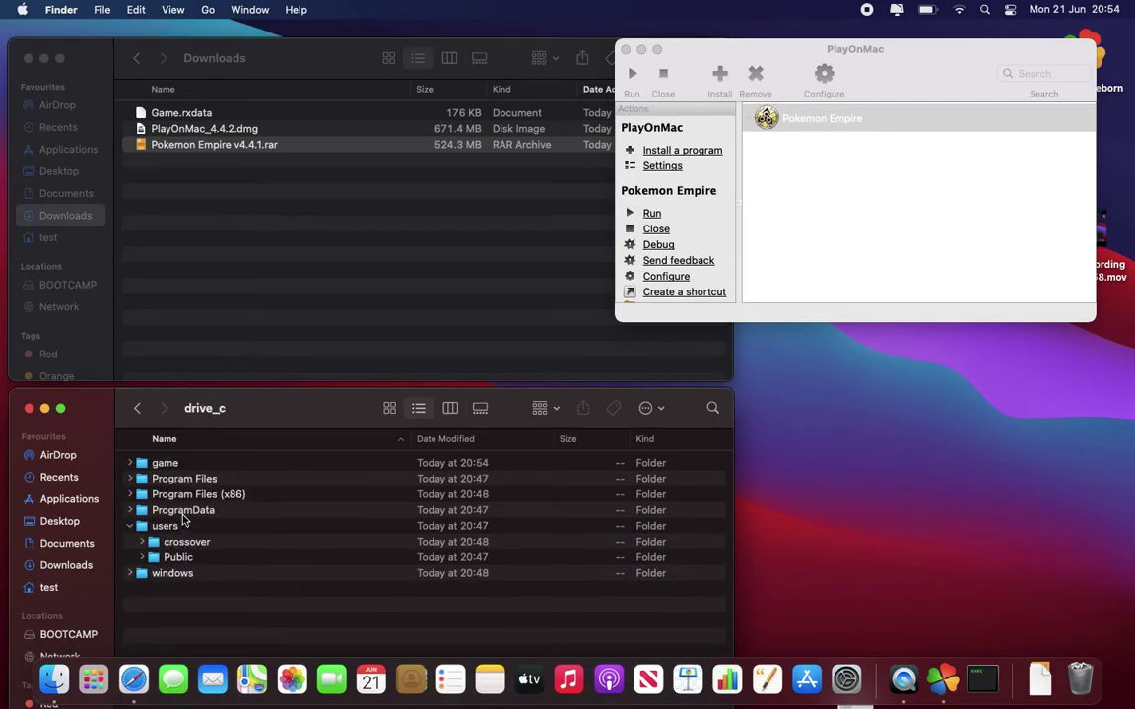
left_click(175, 526)
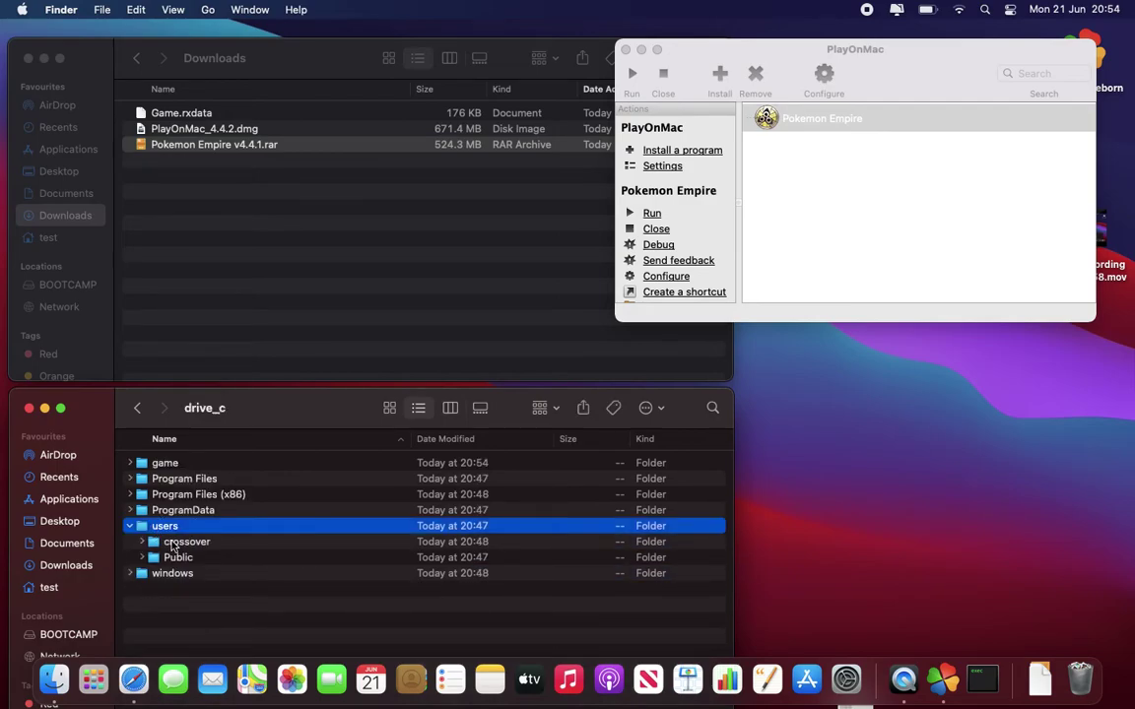
left_click(173, 543)
double_click(172, 544)
Find the Saved Games folder inside crossover and open it.
scroll(271, 553, "down", 5)
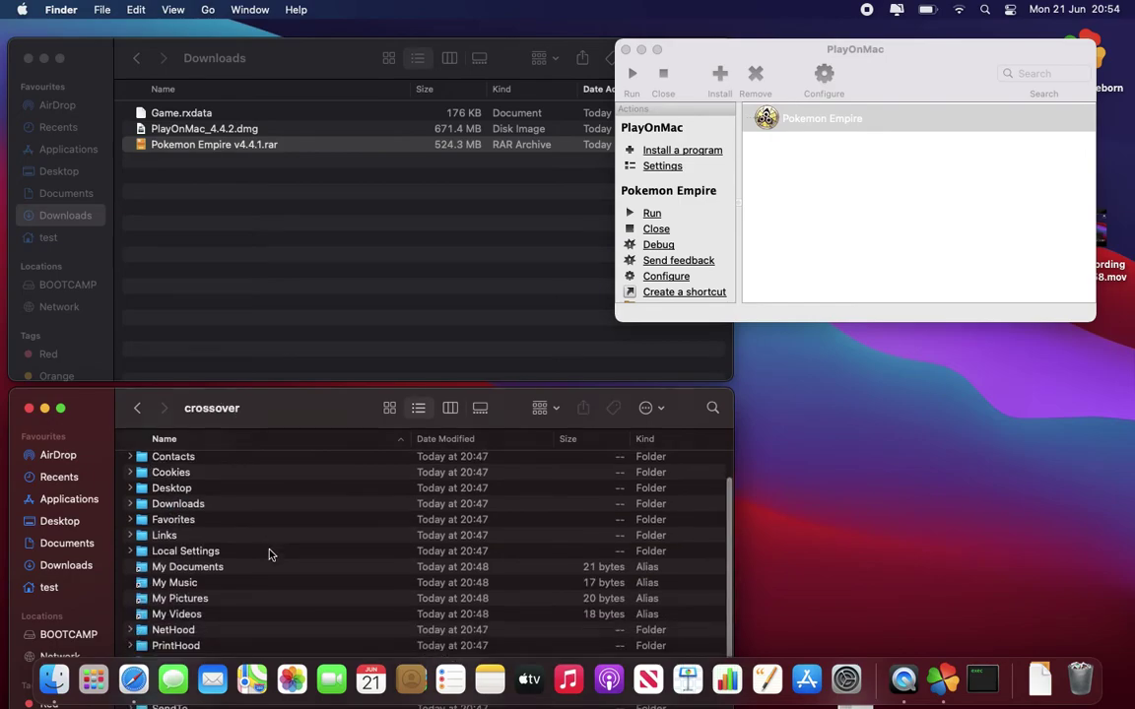
scroll(271, 555, "up", 1)
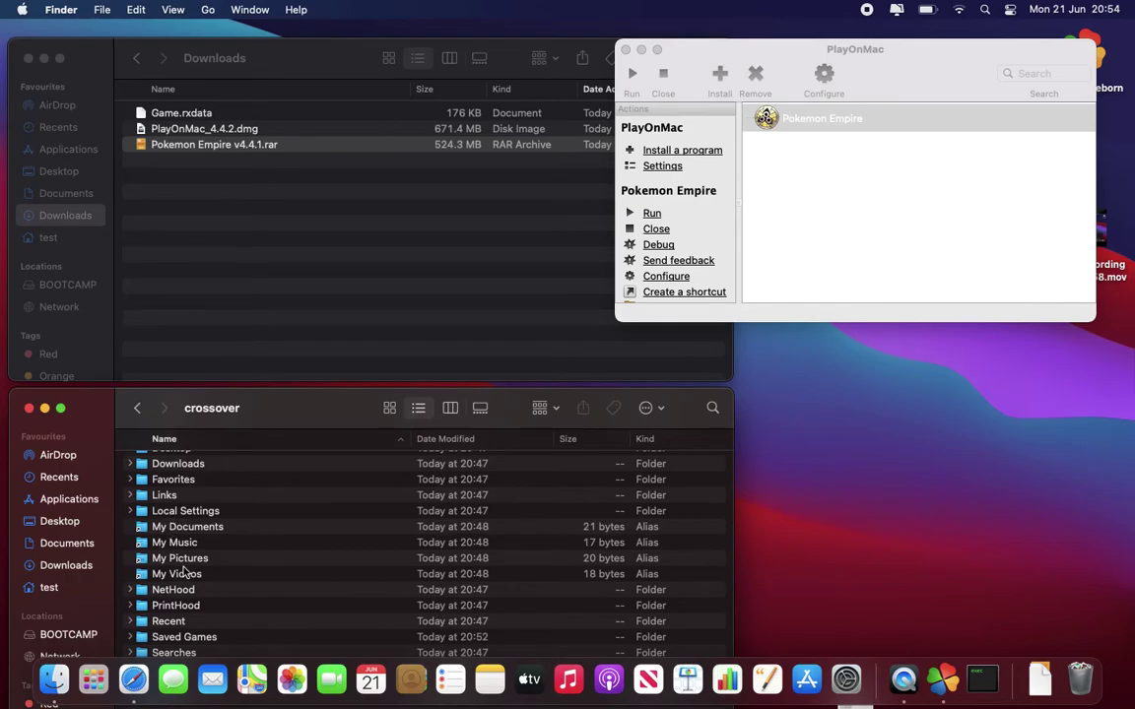
scroll(191, 595, "down", 1)
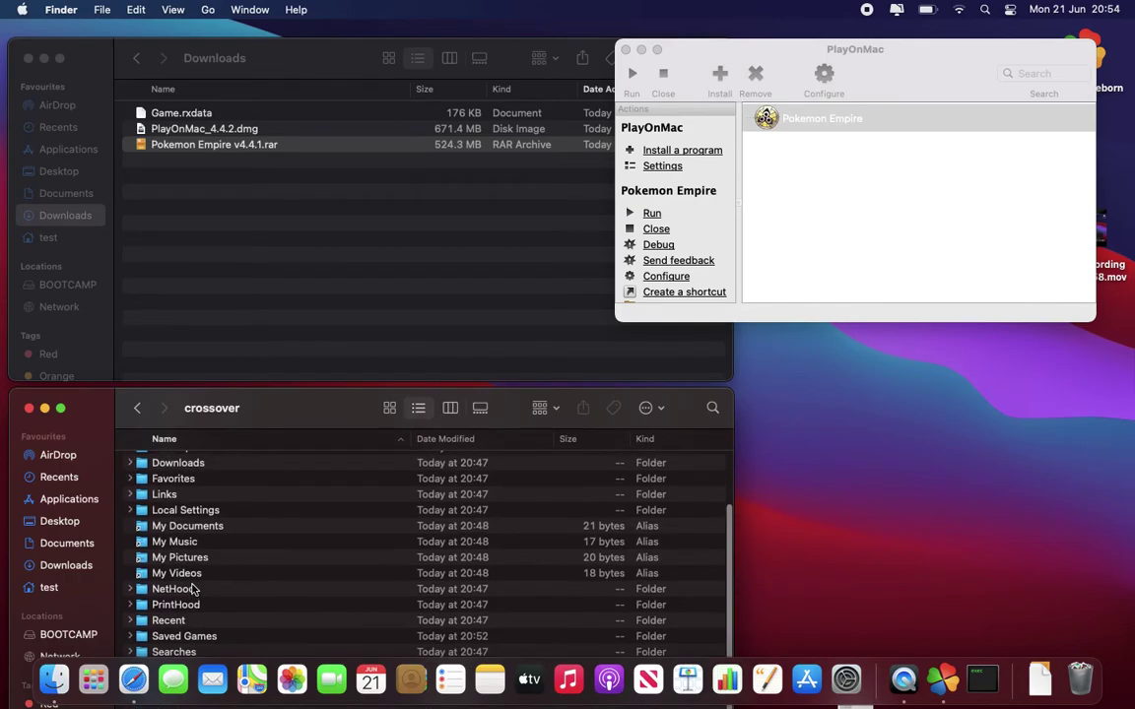
left_click_drag(270, 406, 268, 400)
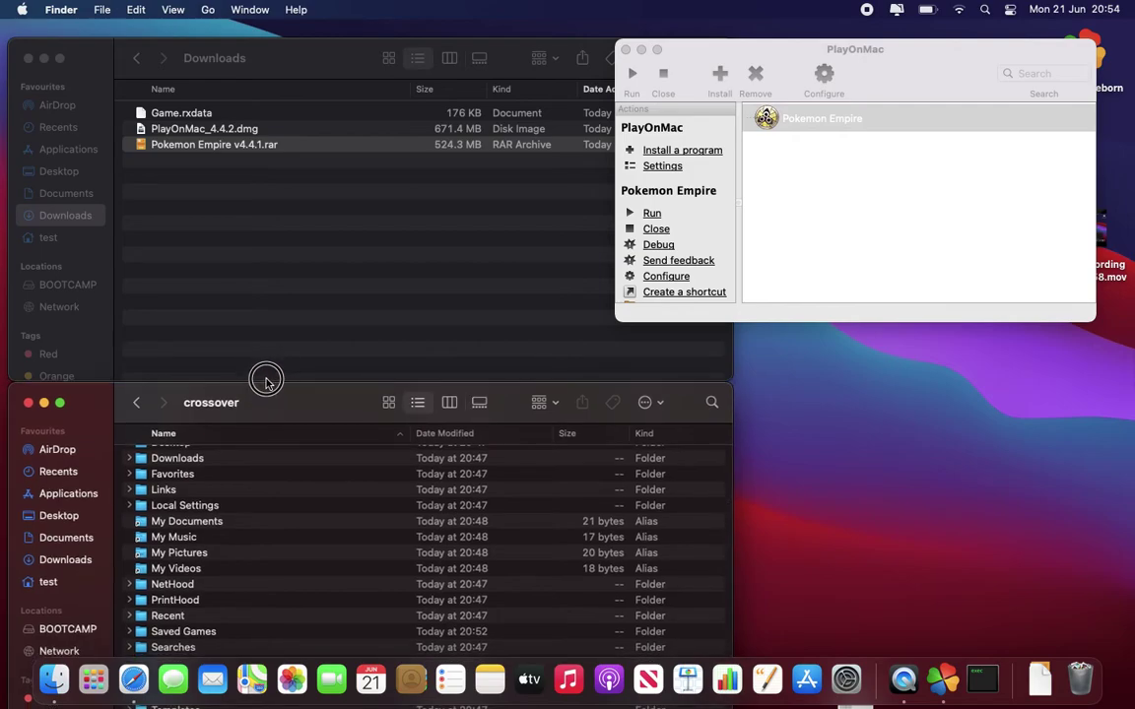
left_click(192, 634)
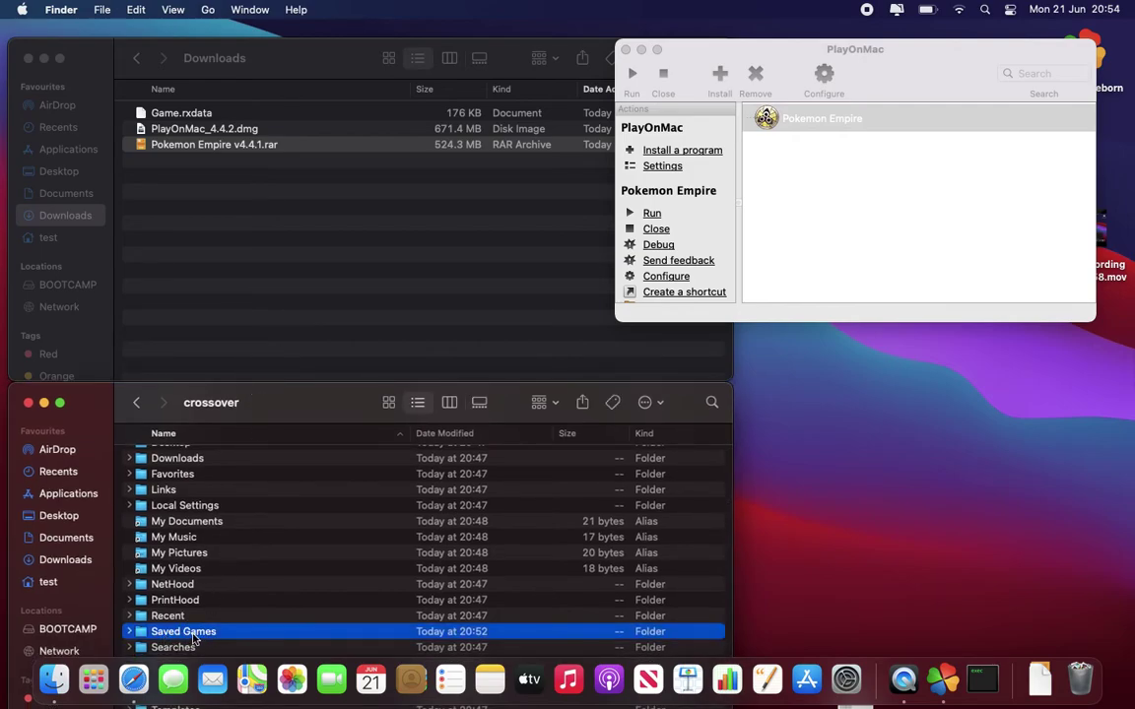
left_click(129, 633)
double_click(195, 636)
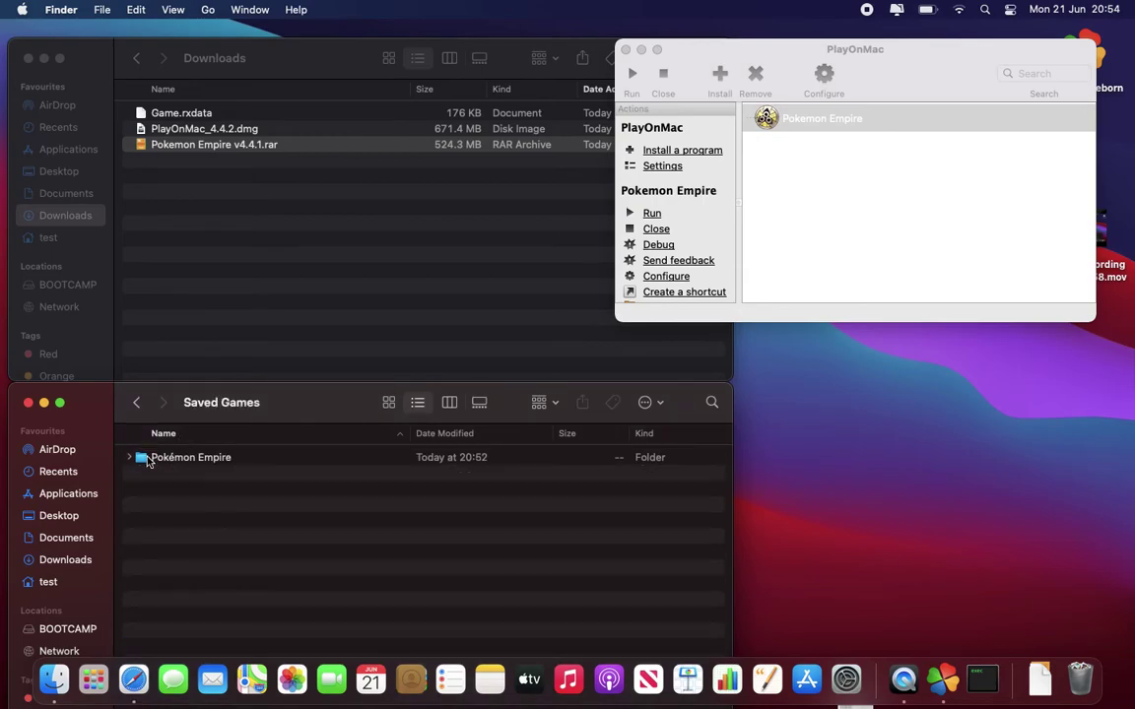
Transfer the save file Game.rxdata from Downloads to Saved Games, and run Pokemon Empire up to its main menu.
left_click(176, 460)
left_click(210, 490)
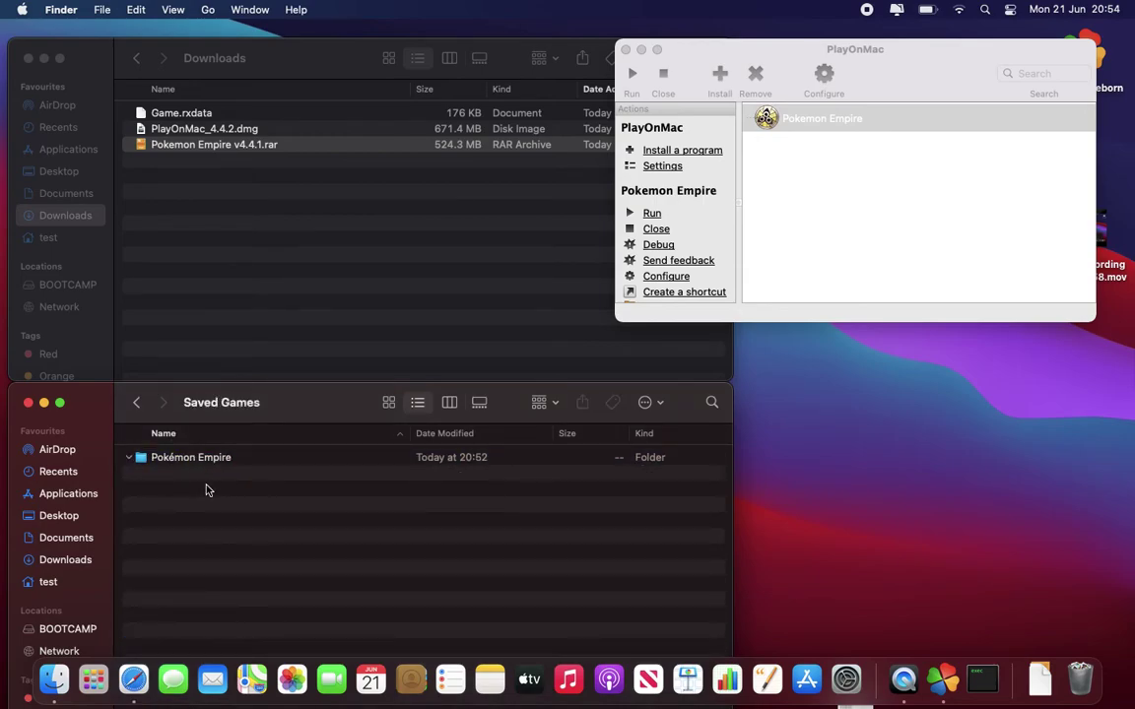
left_click(189, 116)
left_click_drag(189, 117, 254, 490)
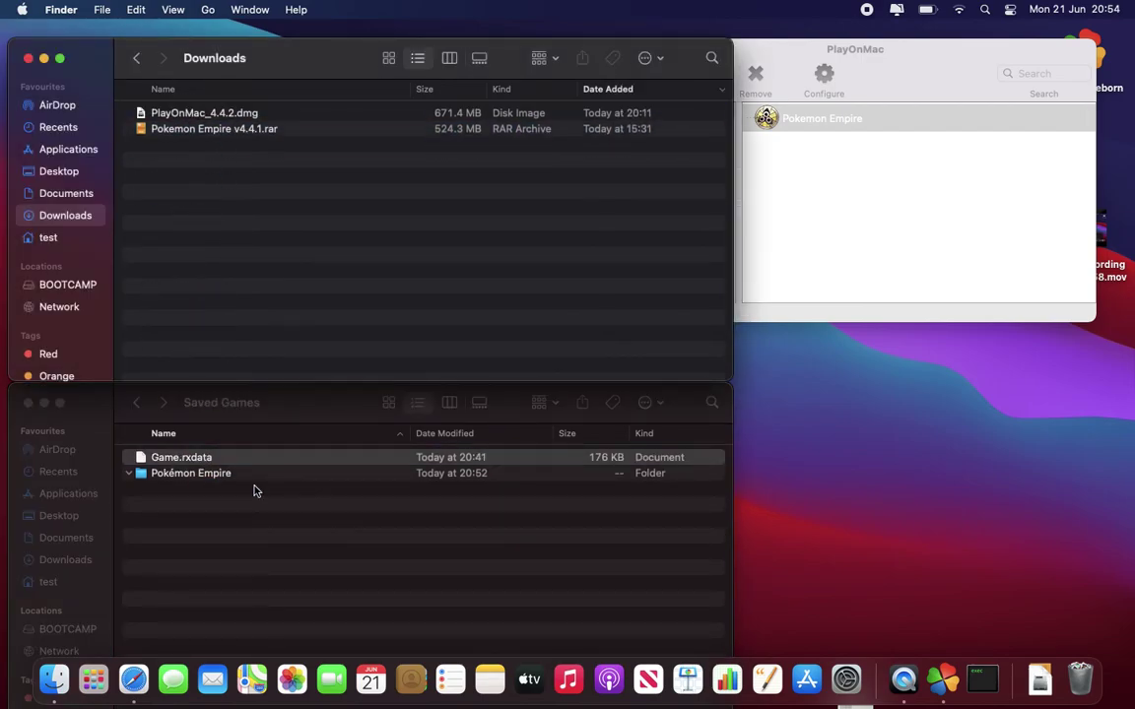
left_click(751, 237)
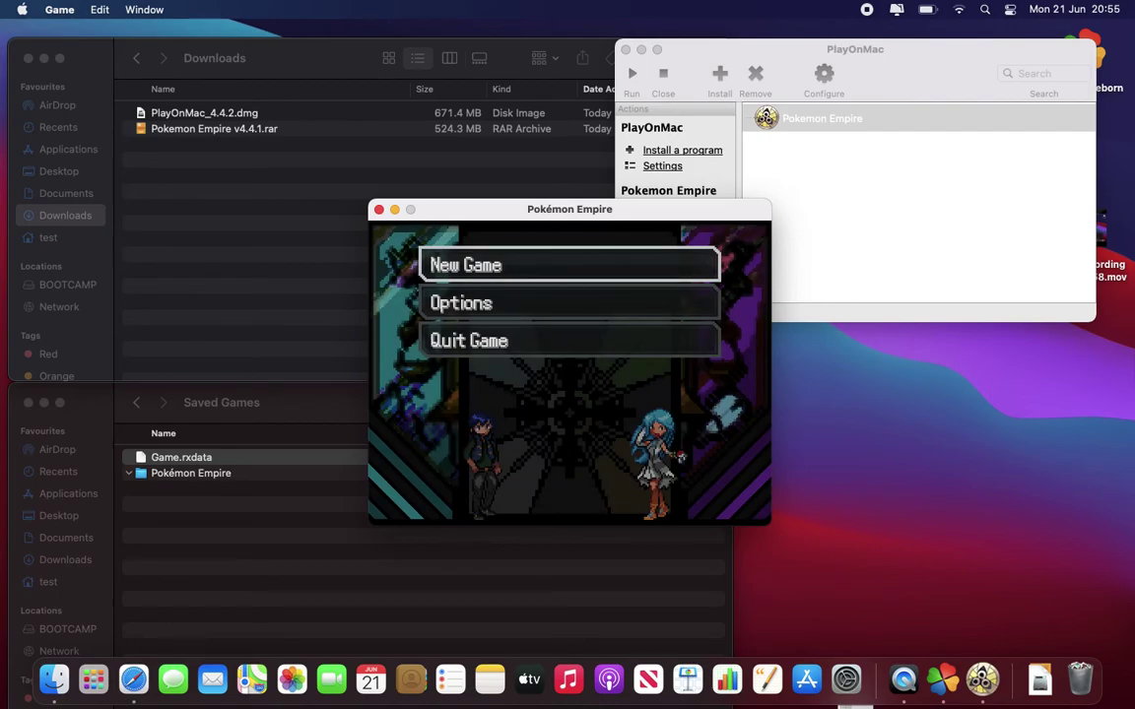
Move Game.rxdata from Saved Games into its Pokémon Empire subfolder.
left_click(261, 499)
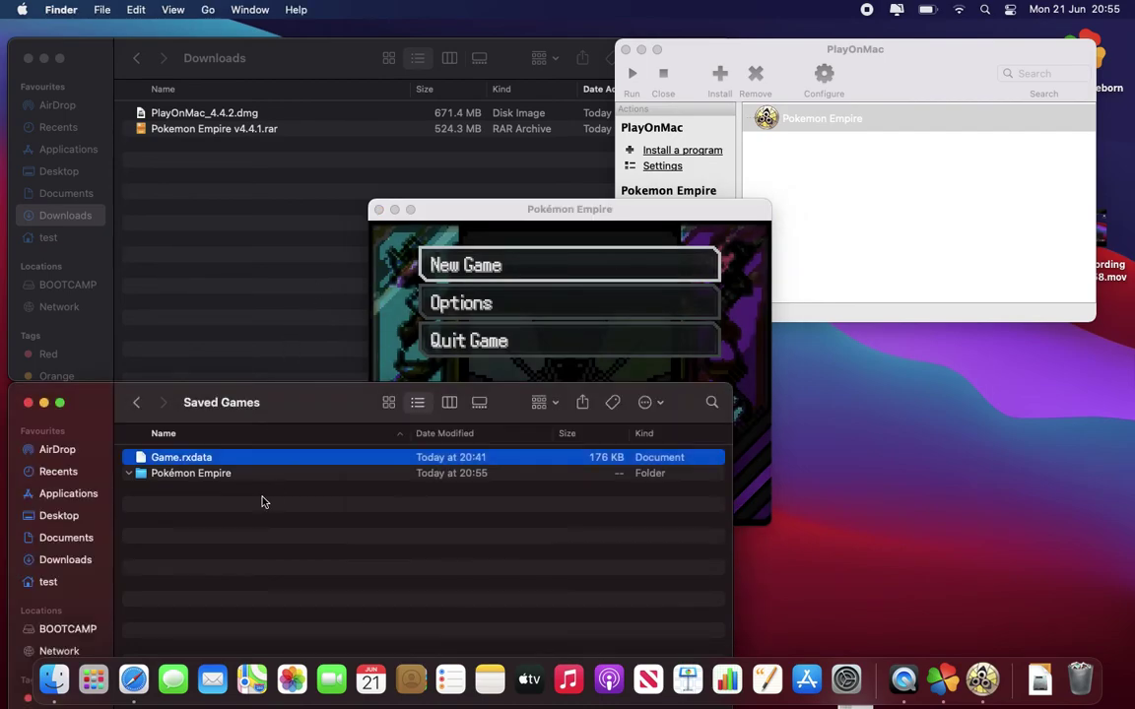
left_click(129, 475)
left_click_drag(168, 461, 166, 473)
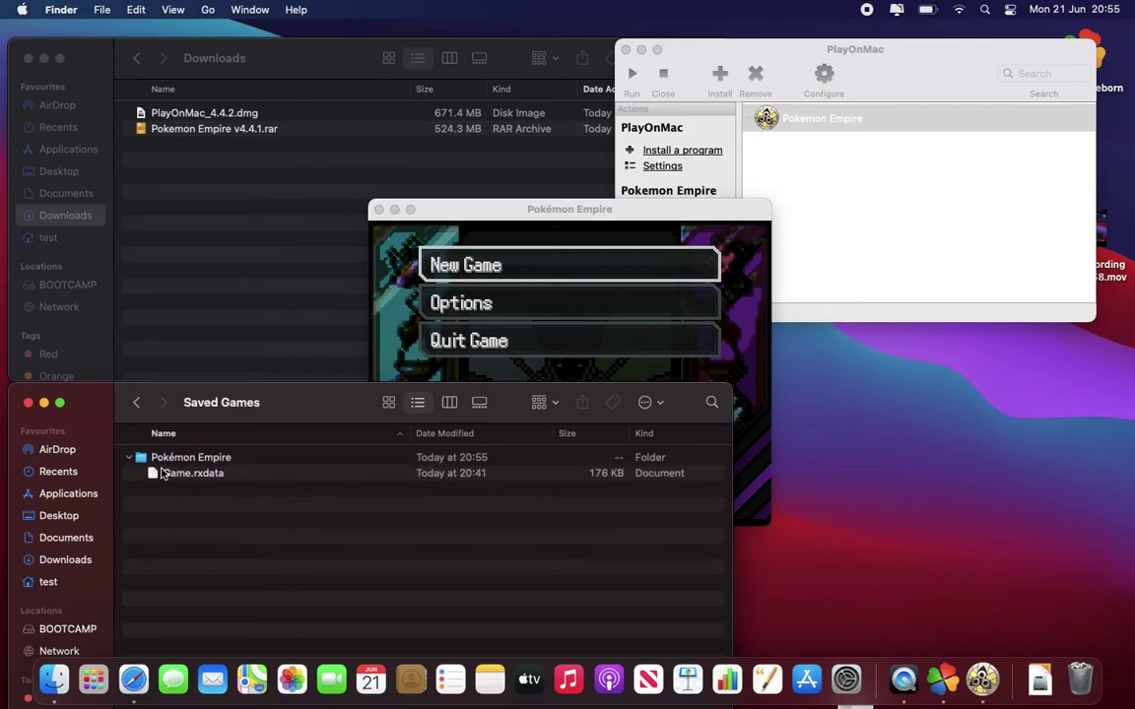
Close the game, run Pokemon Empire again, and continue past the opening screens to check the main menu for the saved game.
left_click(569, 256)
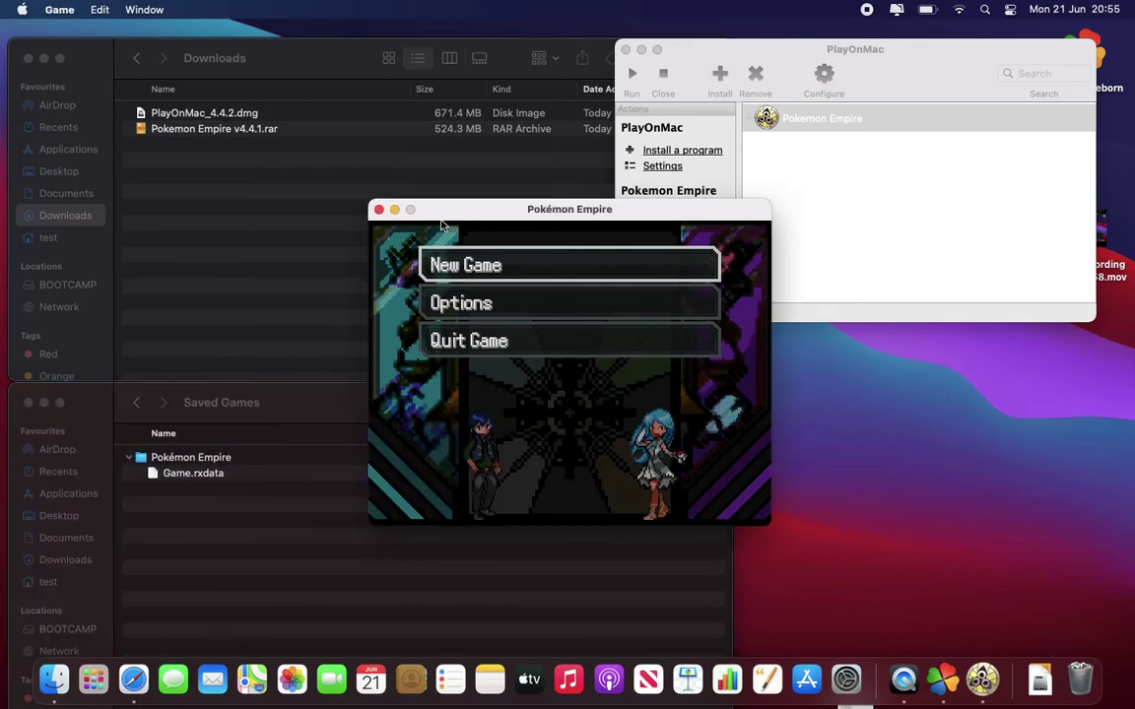
left_click(379, 208)
left_click(645, 232)
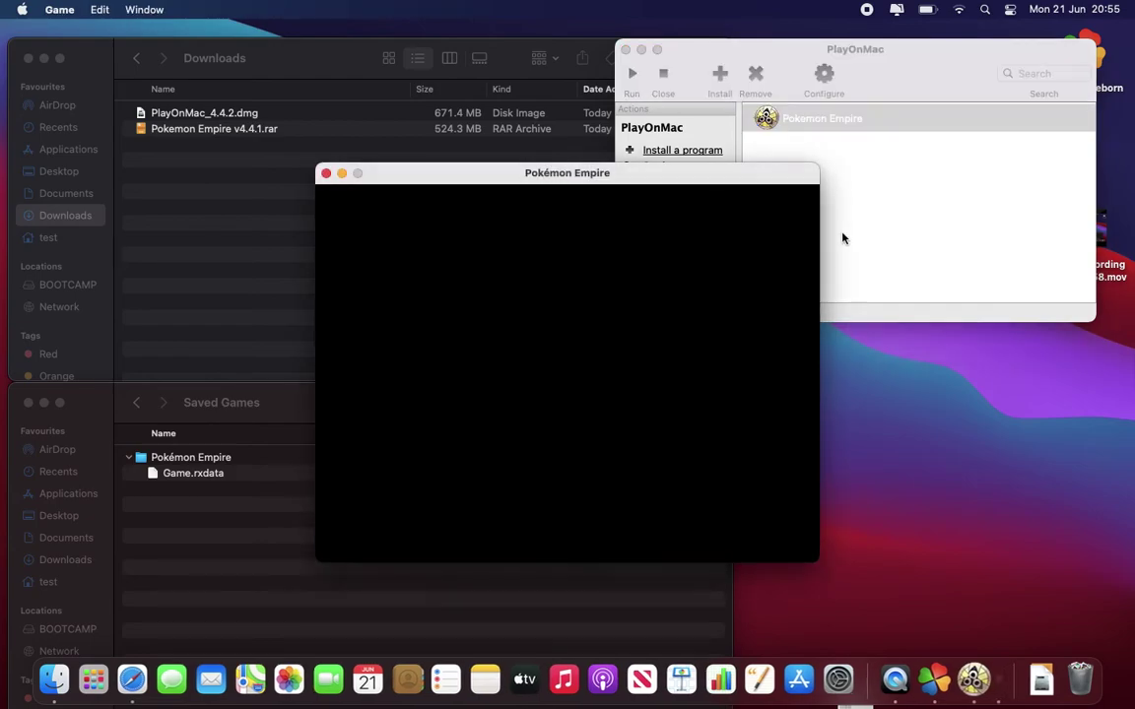
left_click(731, 239)
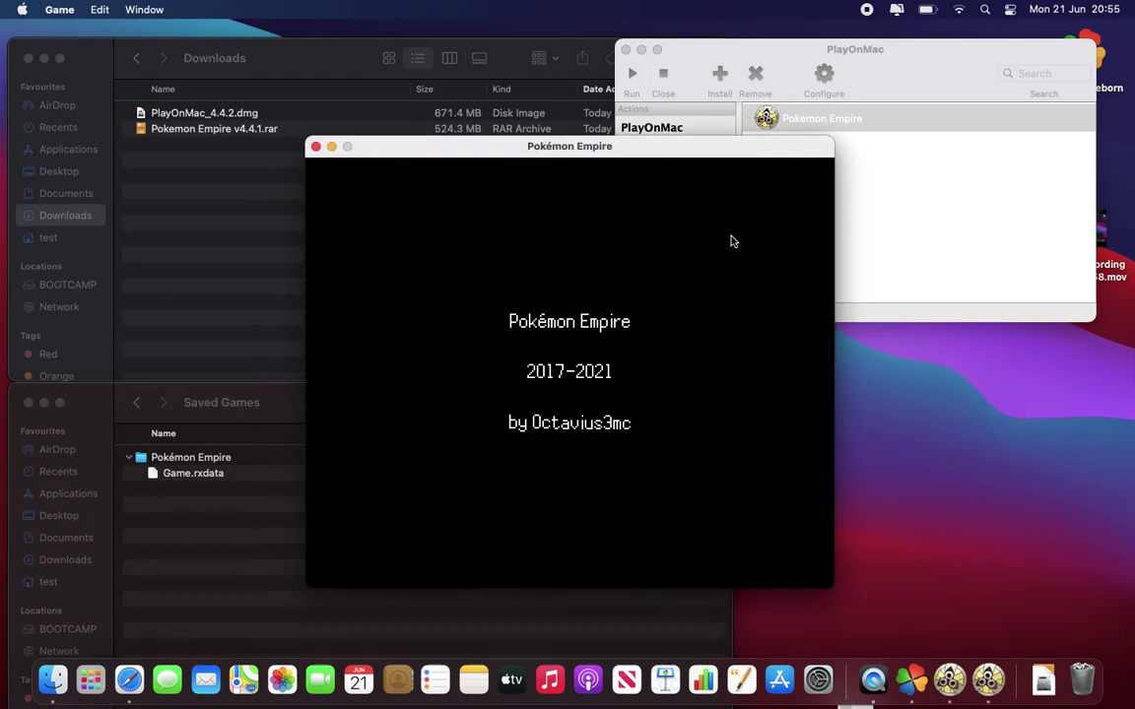
key("Return")
key("Down")
key("Up")
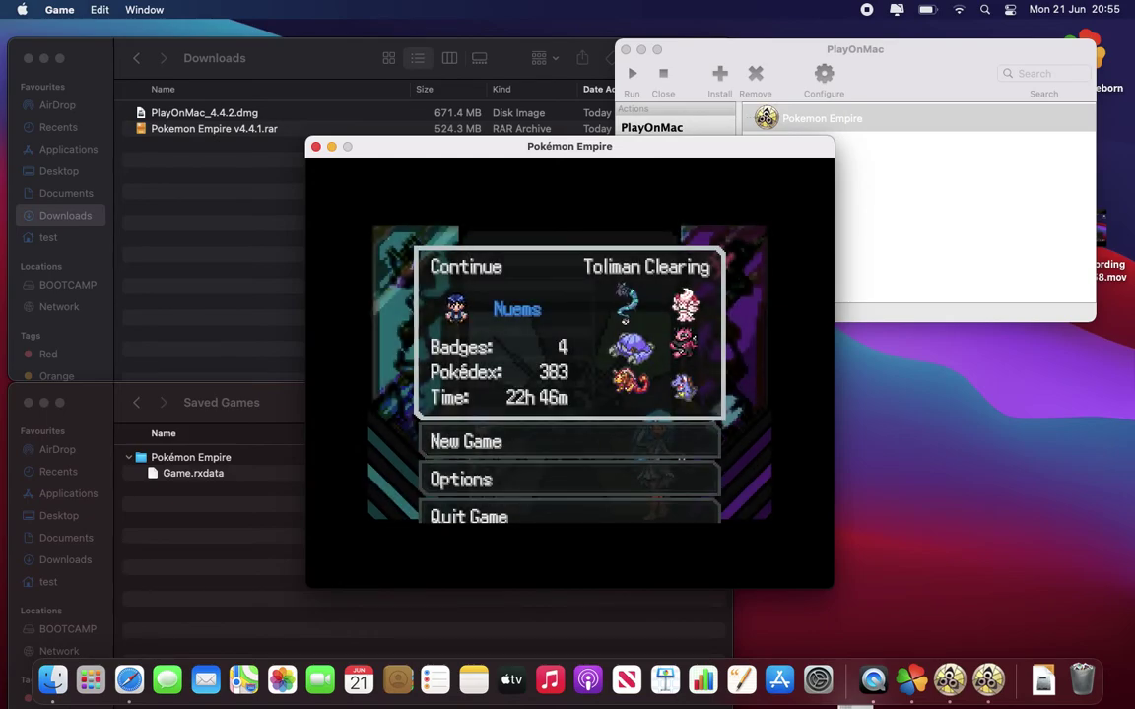
Continue the saved game and walk through Toliman Clearing along the railway tracks.
key("Return")
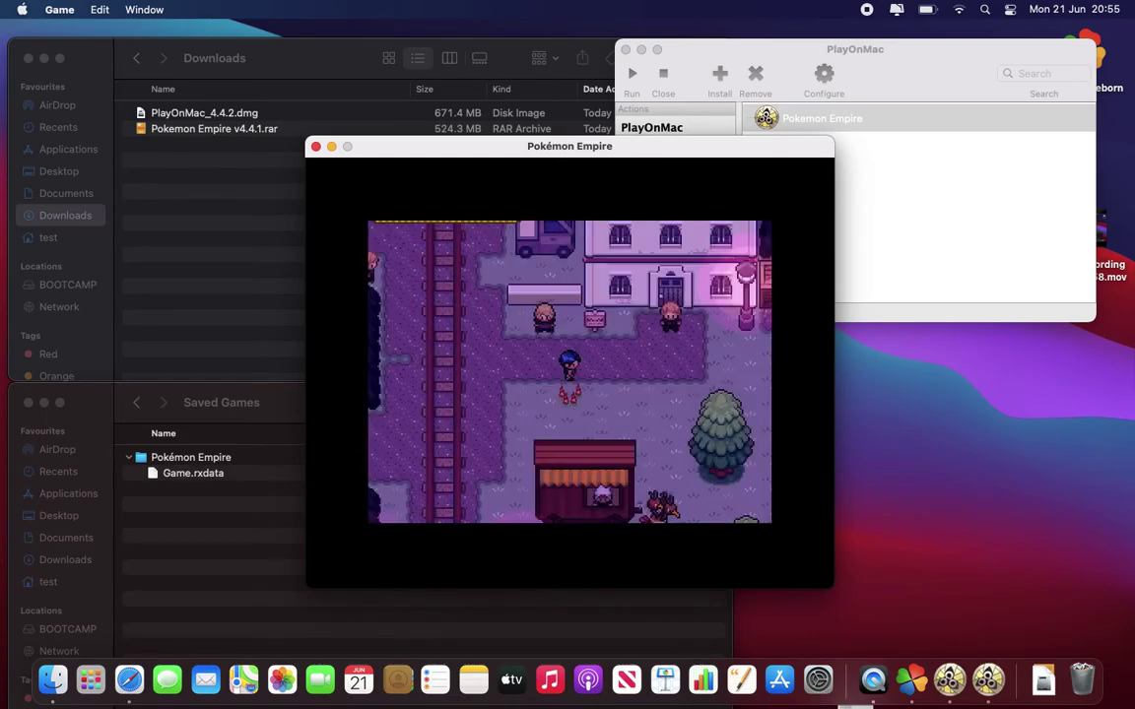
key("Left")
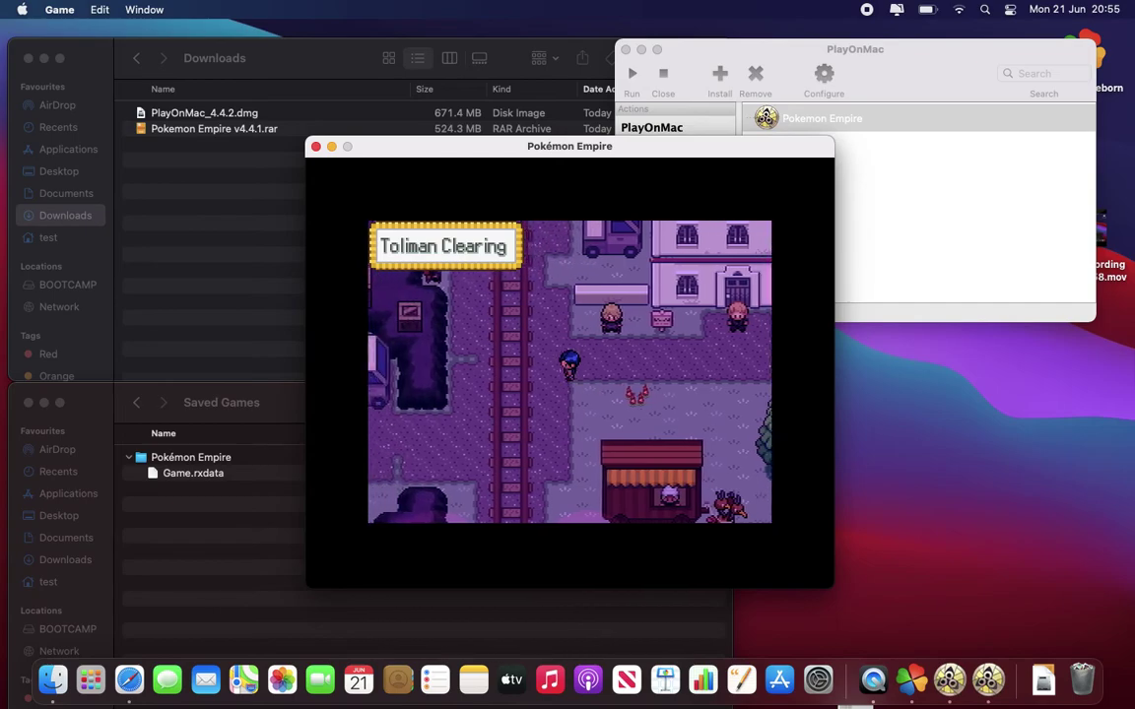
key("Up")
key("Left")
key("Up")
key("Down")
key("Right")
key("Right")
key("Down")
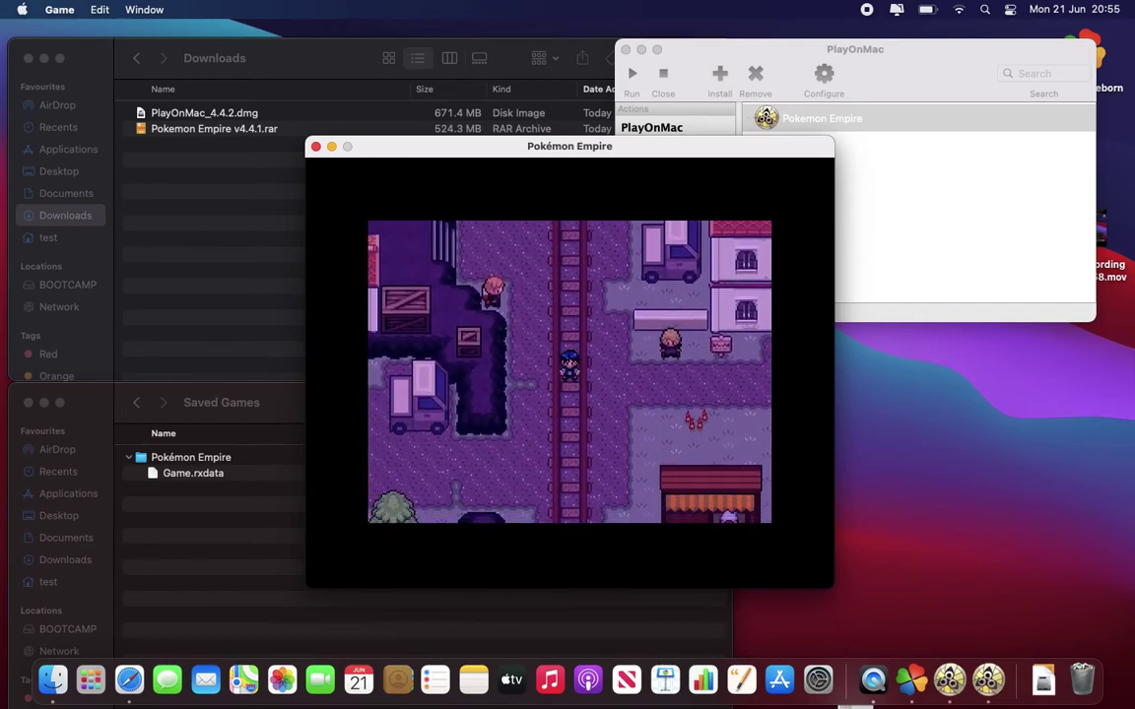
key("Left")
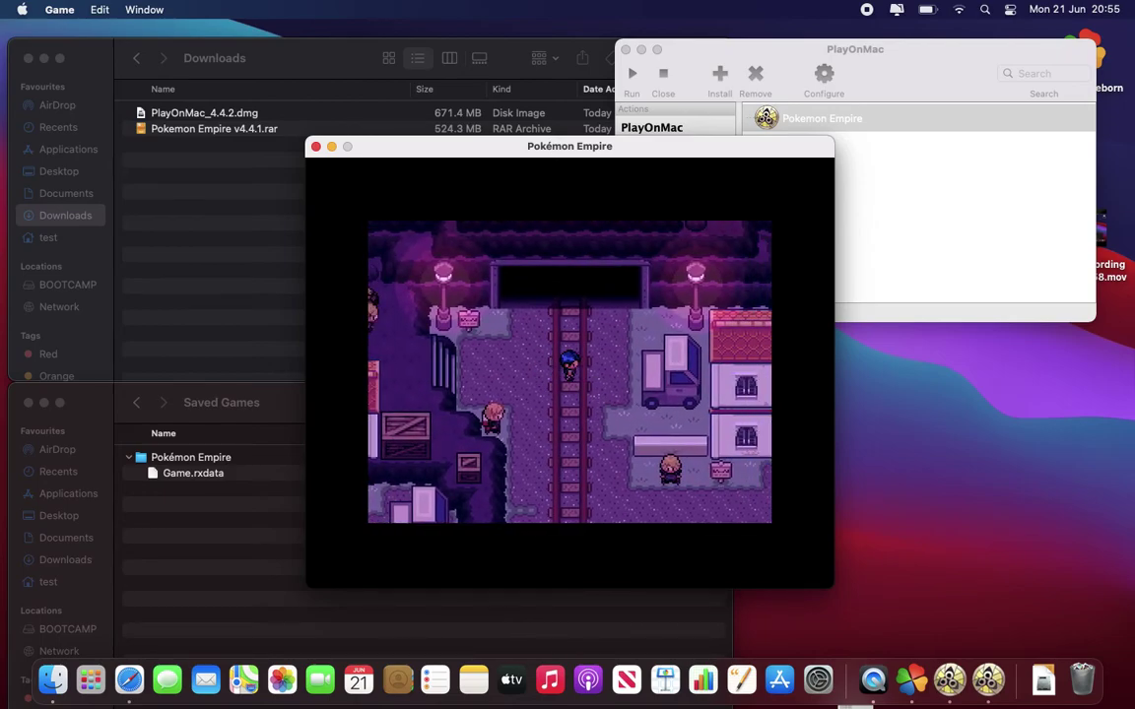
Raise the system volume and walk into Telurite Mines until a wild battle starts.
key("XF86AudioRaiseVolume")
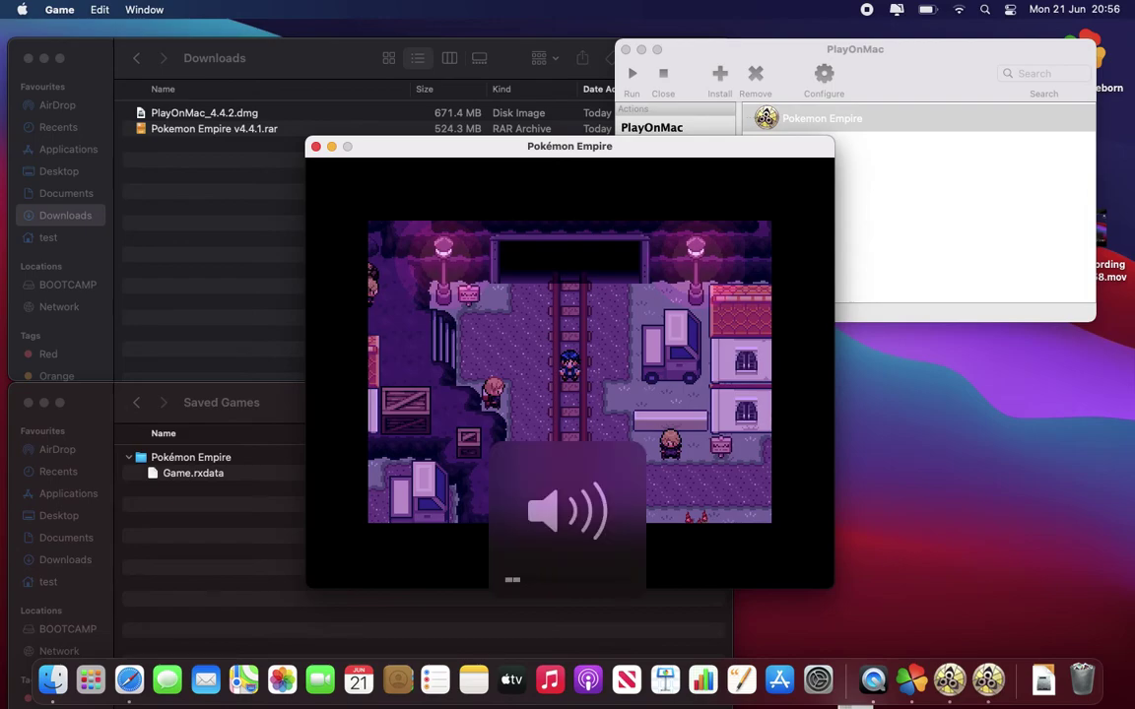
key("Down")
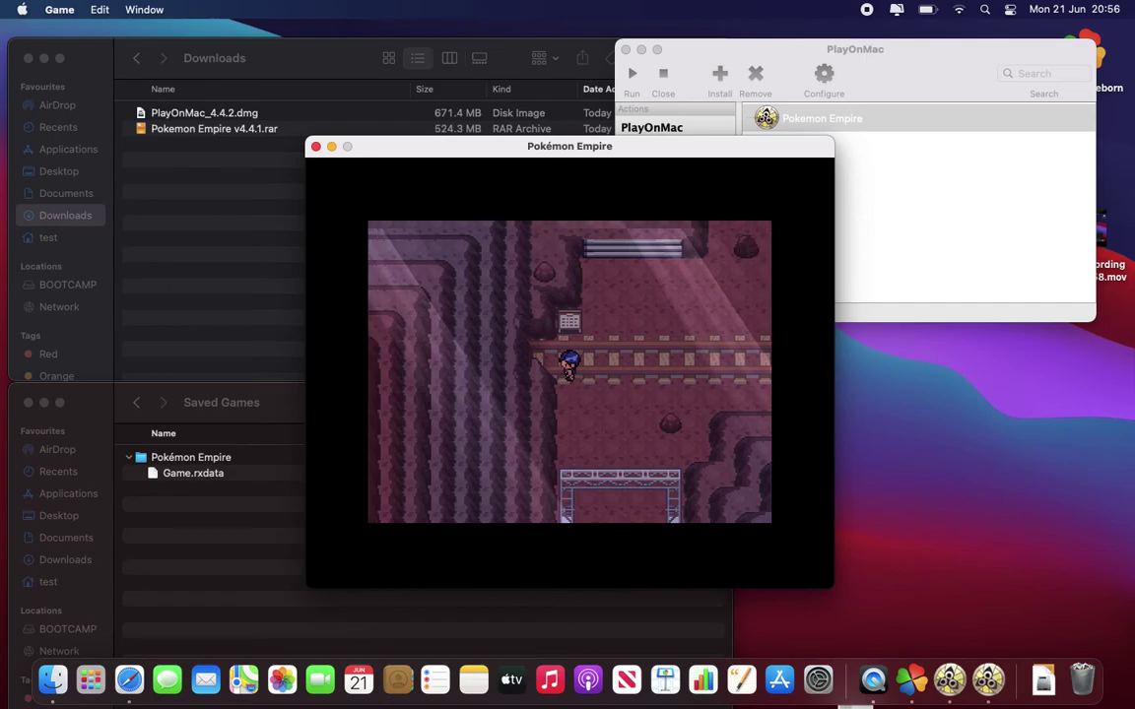
key("Left")
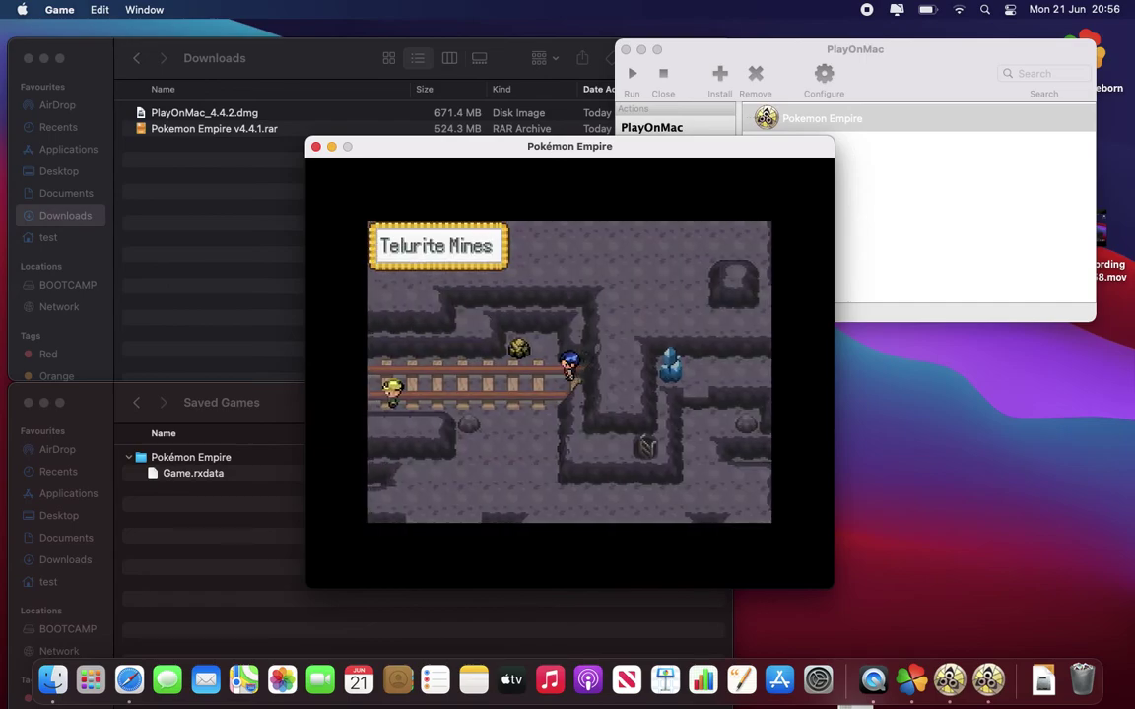
key("Left")
key("Down")
key("Right")
key("Down")
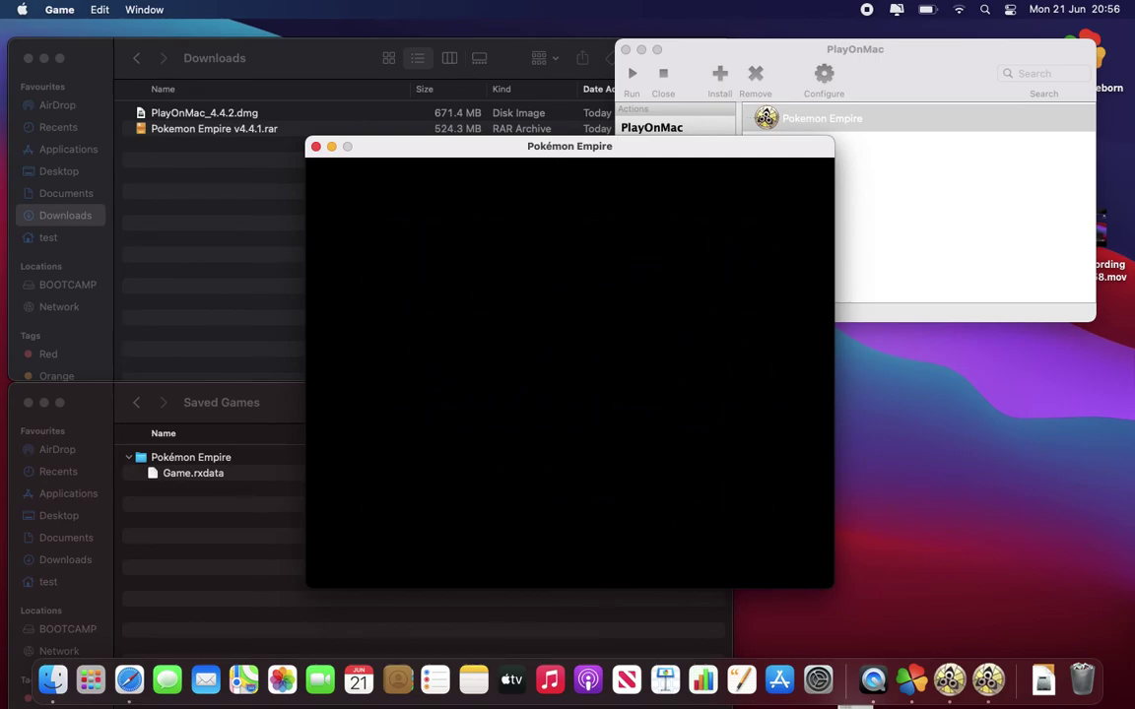
Defeat the wild Dunsparce with Wendreavr's moves and advance through the experience messages.
key("Return")
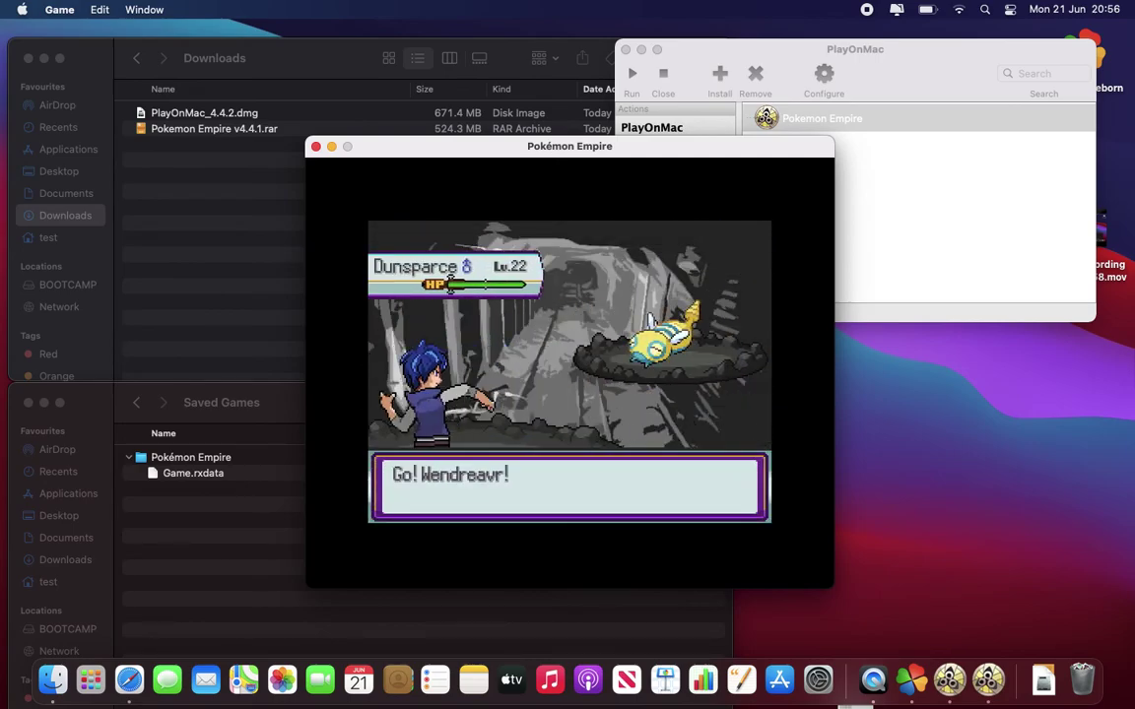
key("Return")
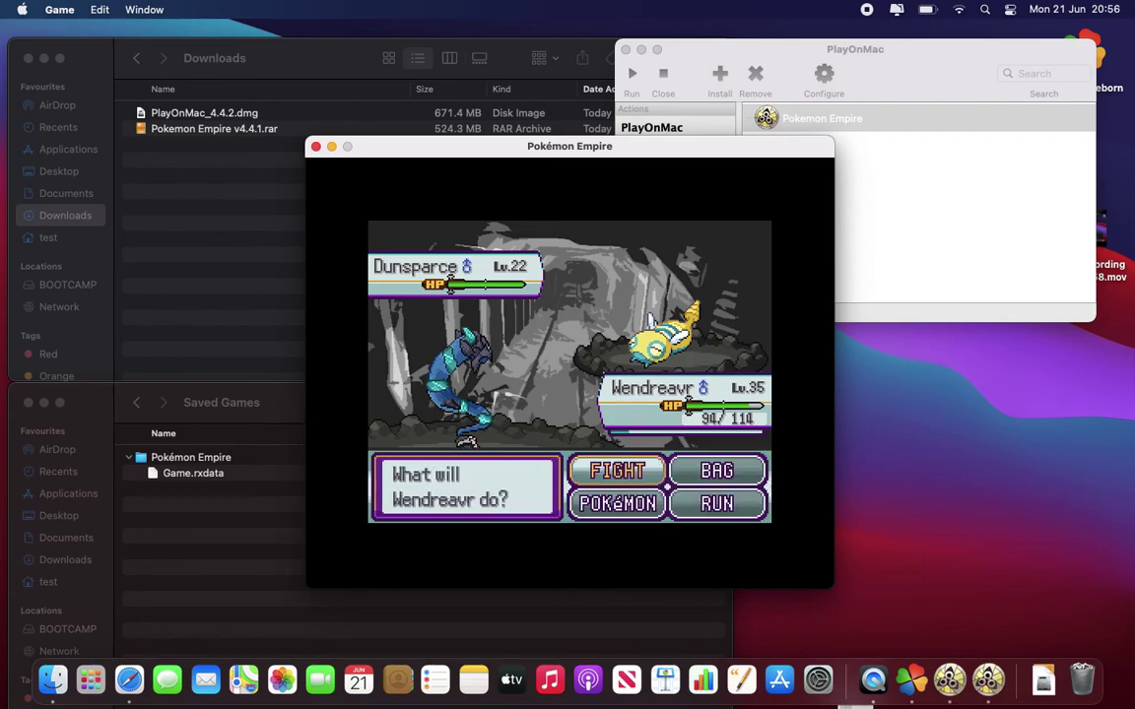
key("Return")
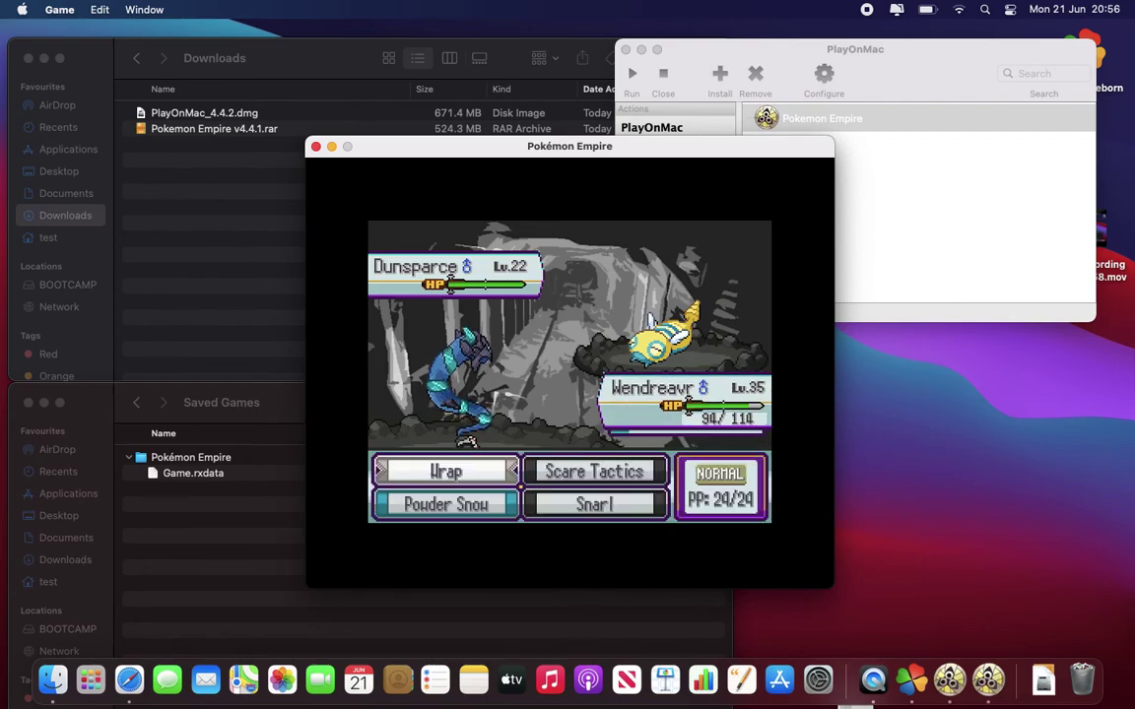
key("Right")
key("Return")
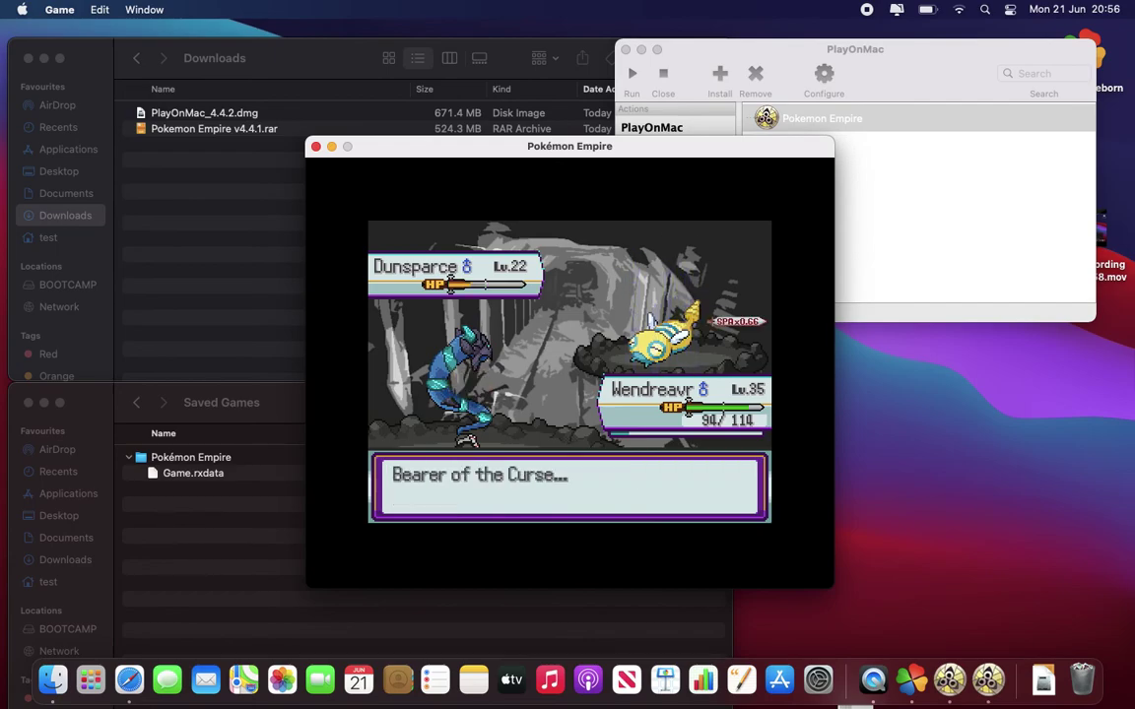
key("Return")
key("Return")
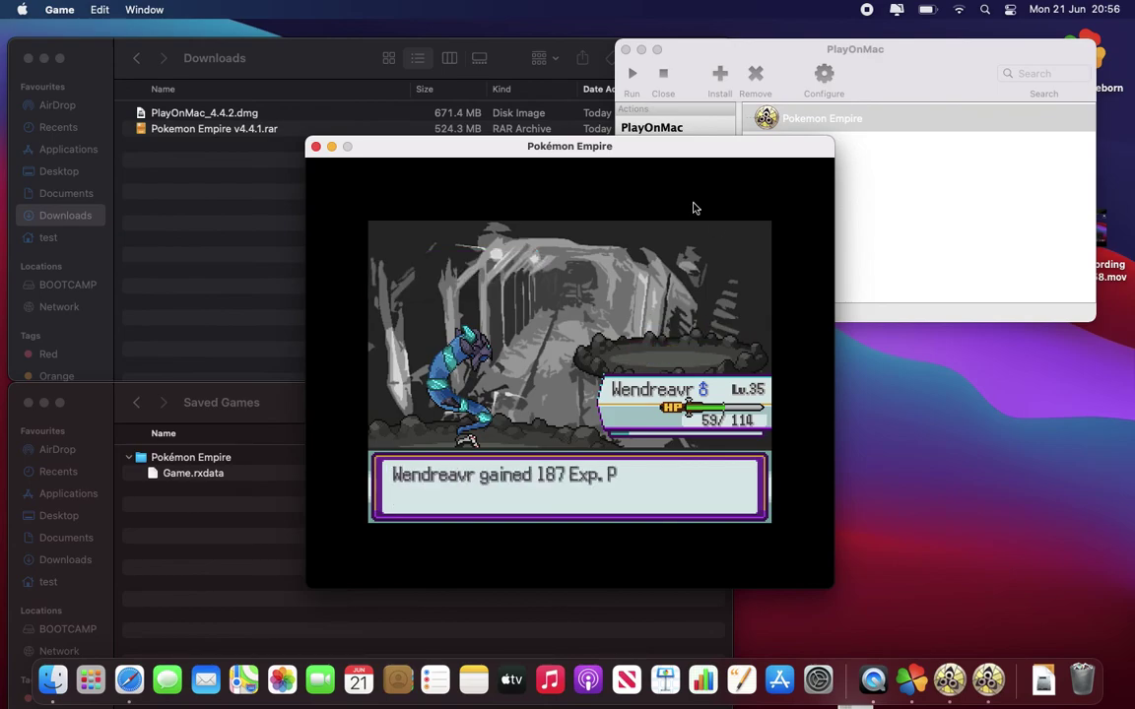
key("Return")
key("Return")
key("Return")
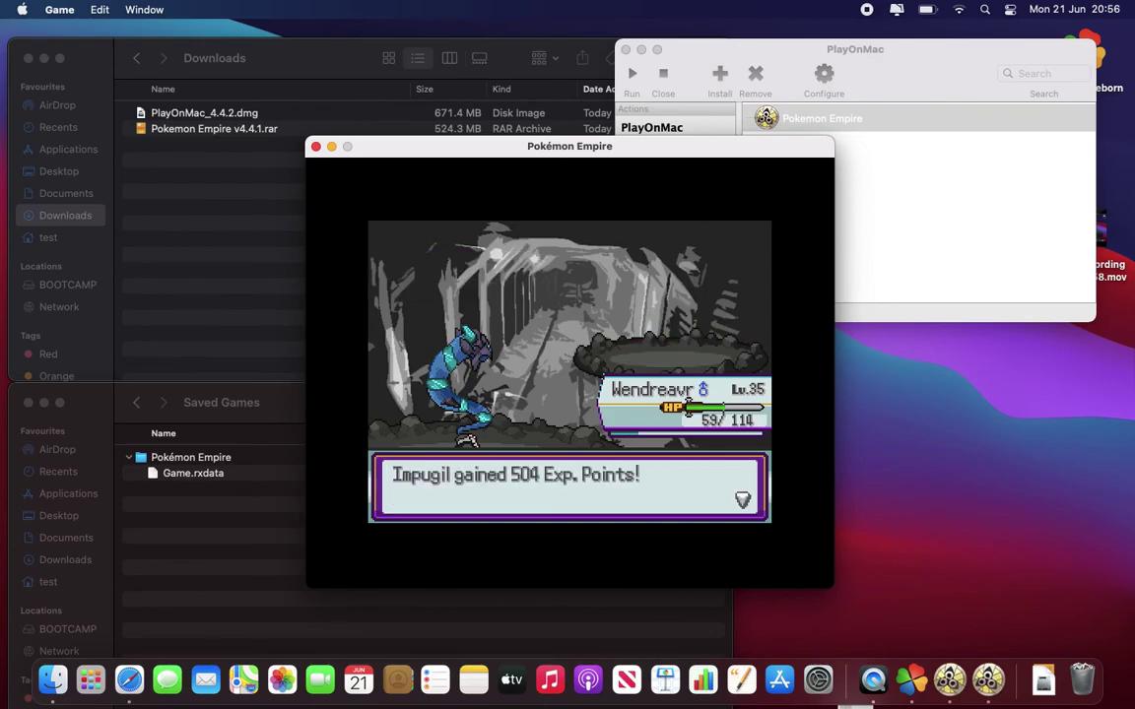
Teach Impugil Mach Punch in place of Revenge and finish the battle.
key("Return")
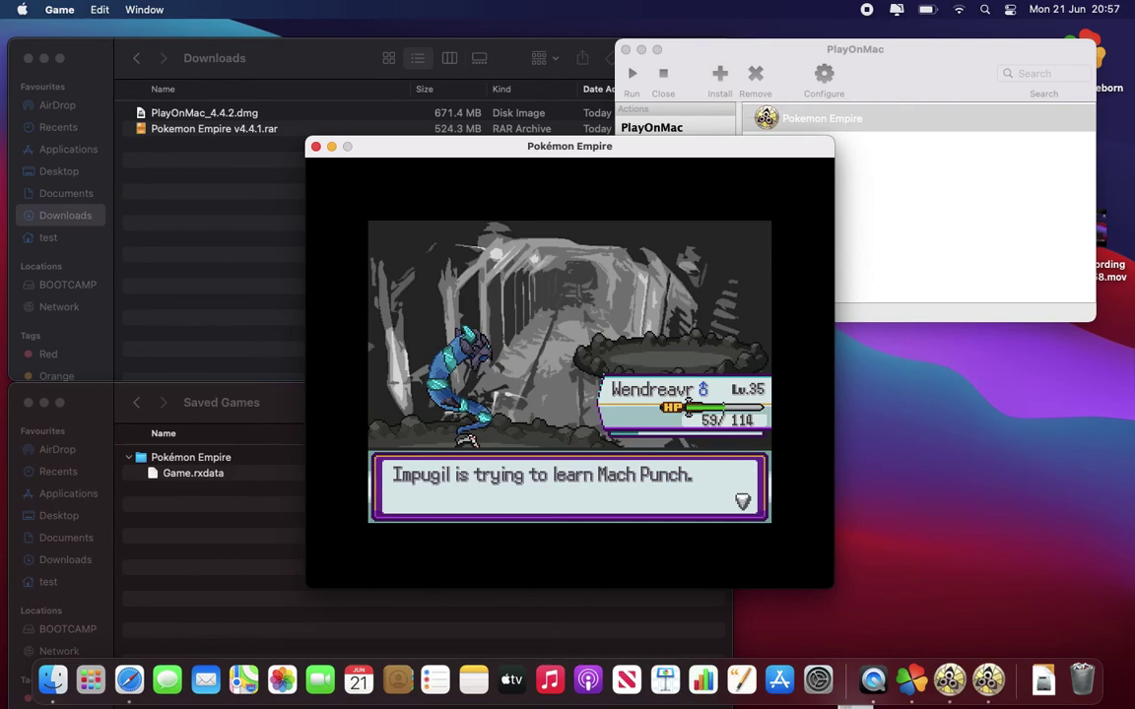
key("Return")
key("Return")
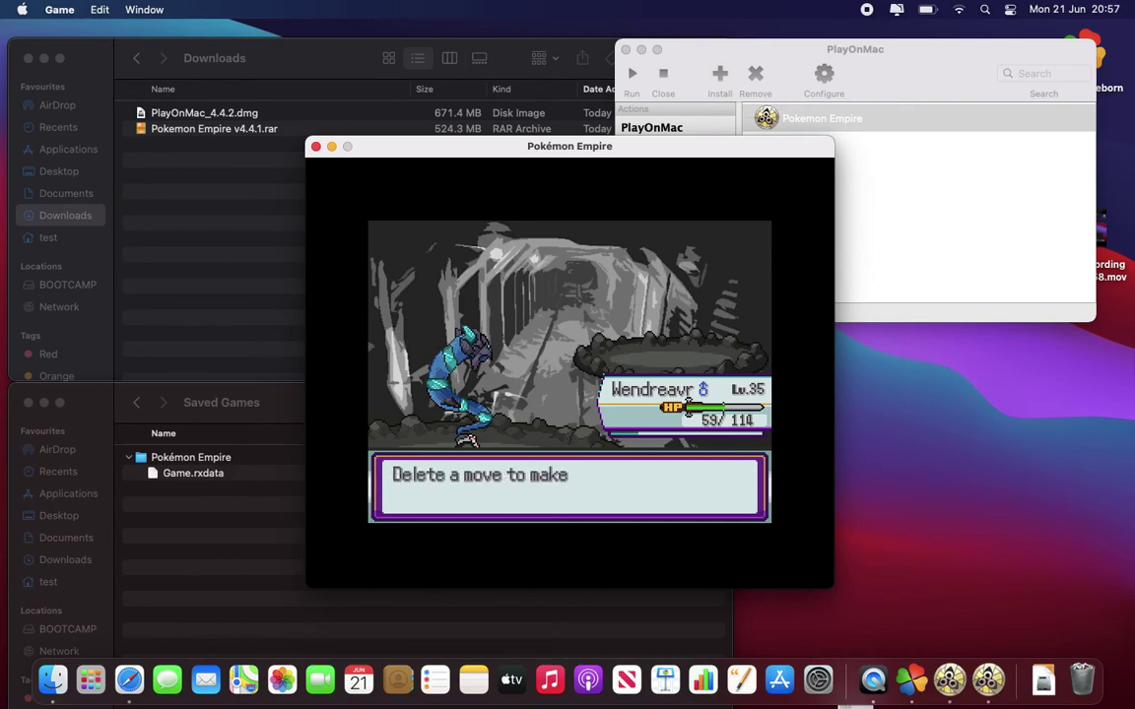
key("Return")
key("Return")
key("Down")
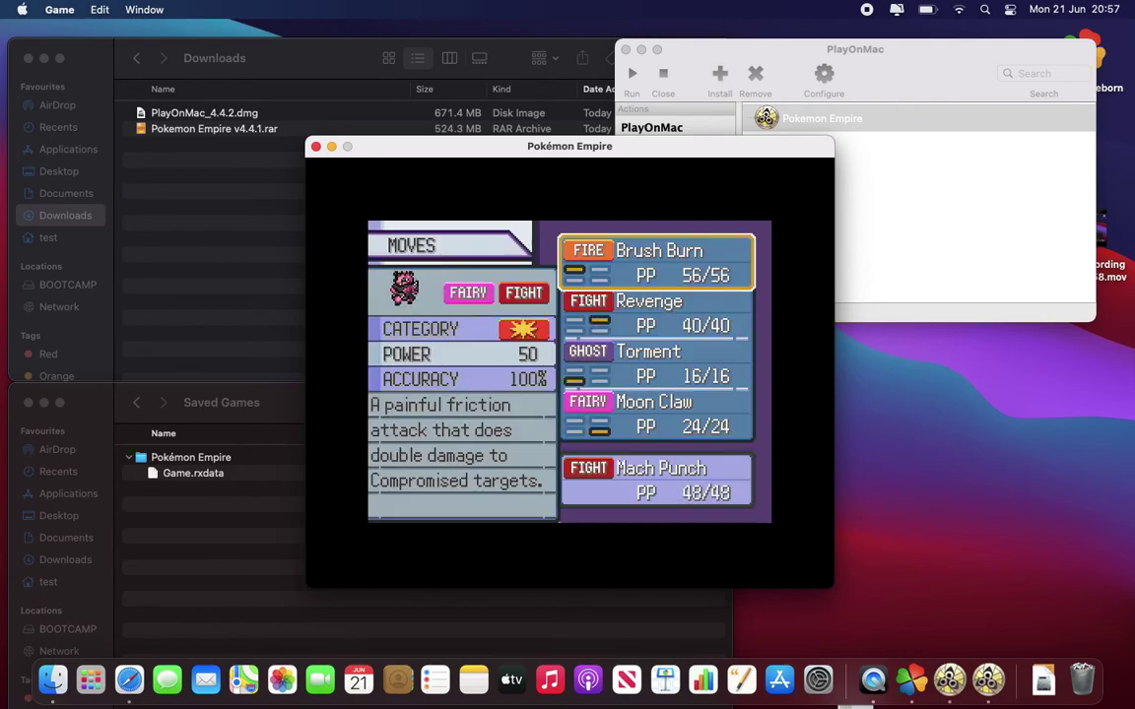
key("Return")
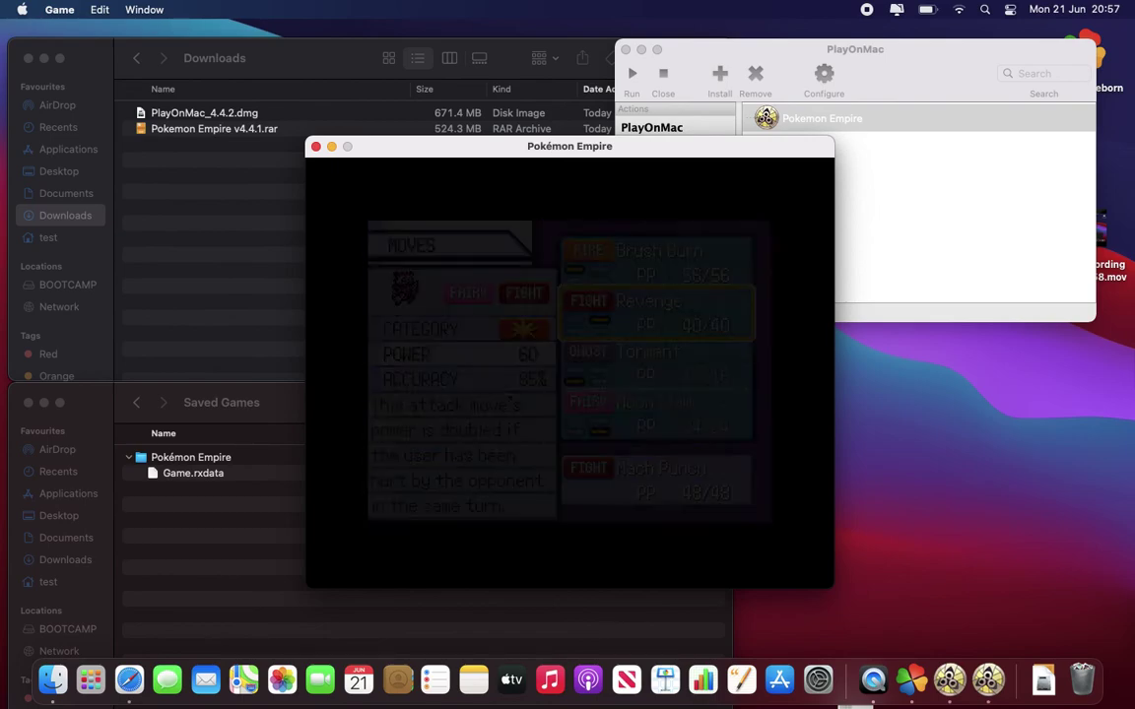
key("Return")
key("Return")
key("Return")
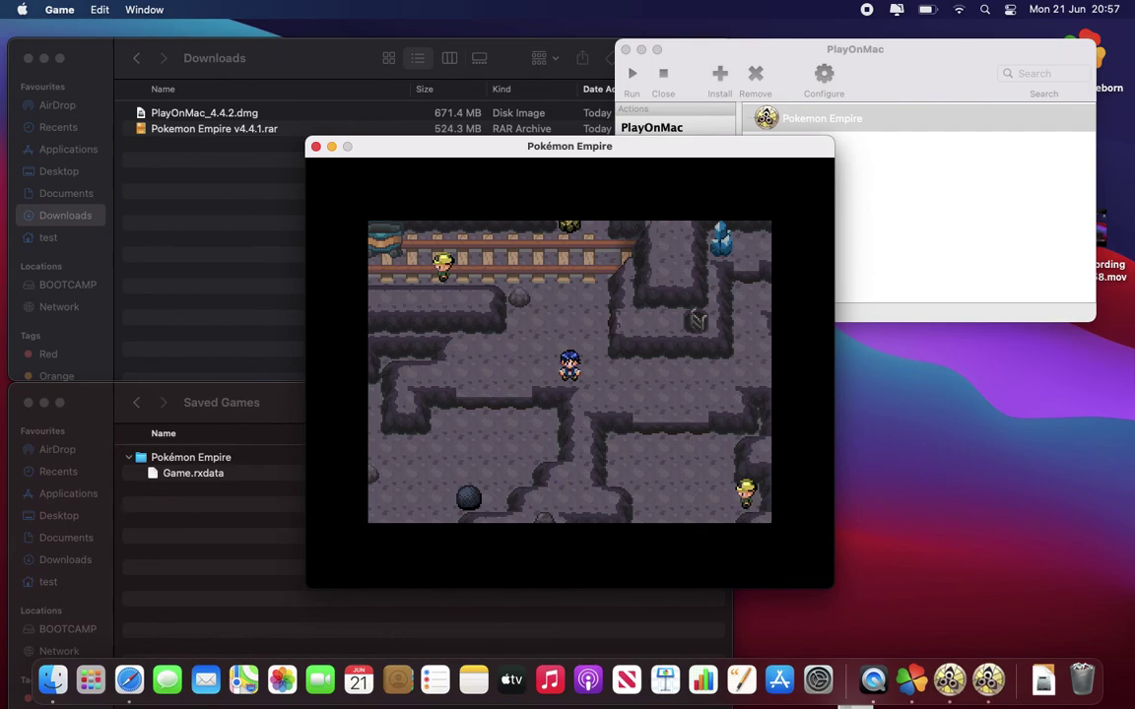
Save the game in Telurite Mines, check the save files in the Pokémon Empire folder of Saved Games, and return to the game.
key("Escape")
key("Down")
key("Down")
key("Down")
key("Down")
key("Down")
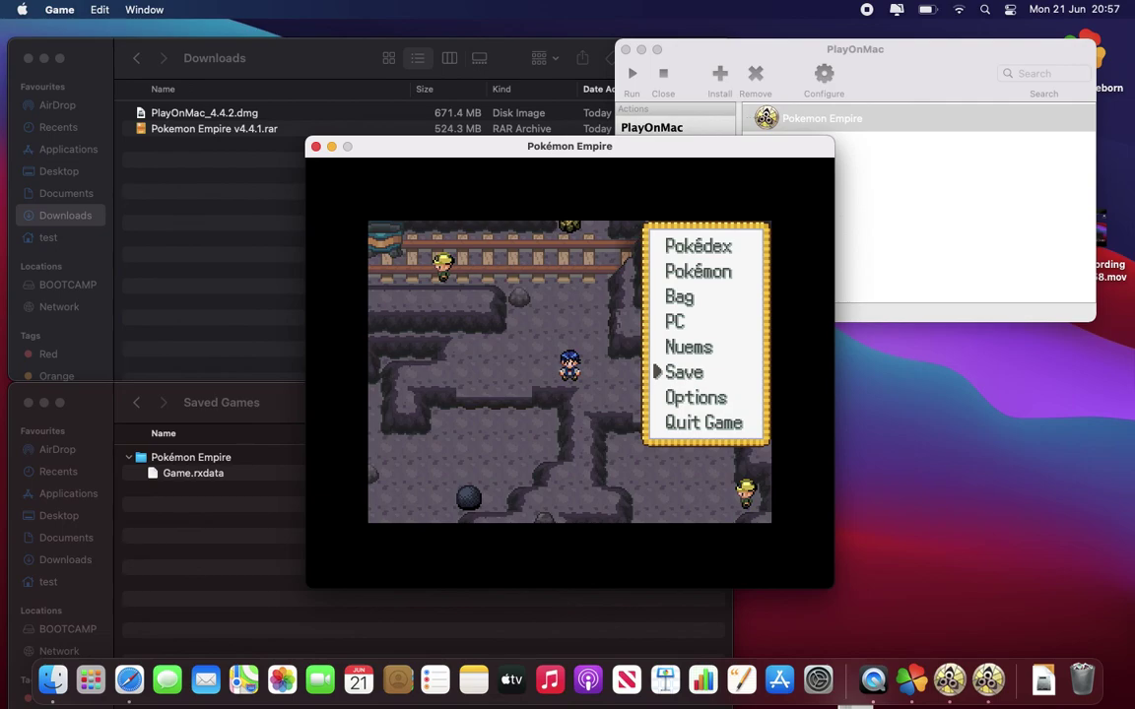
key("Return")
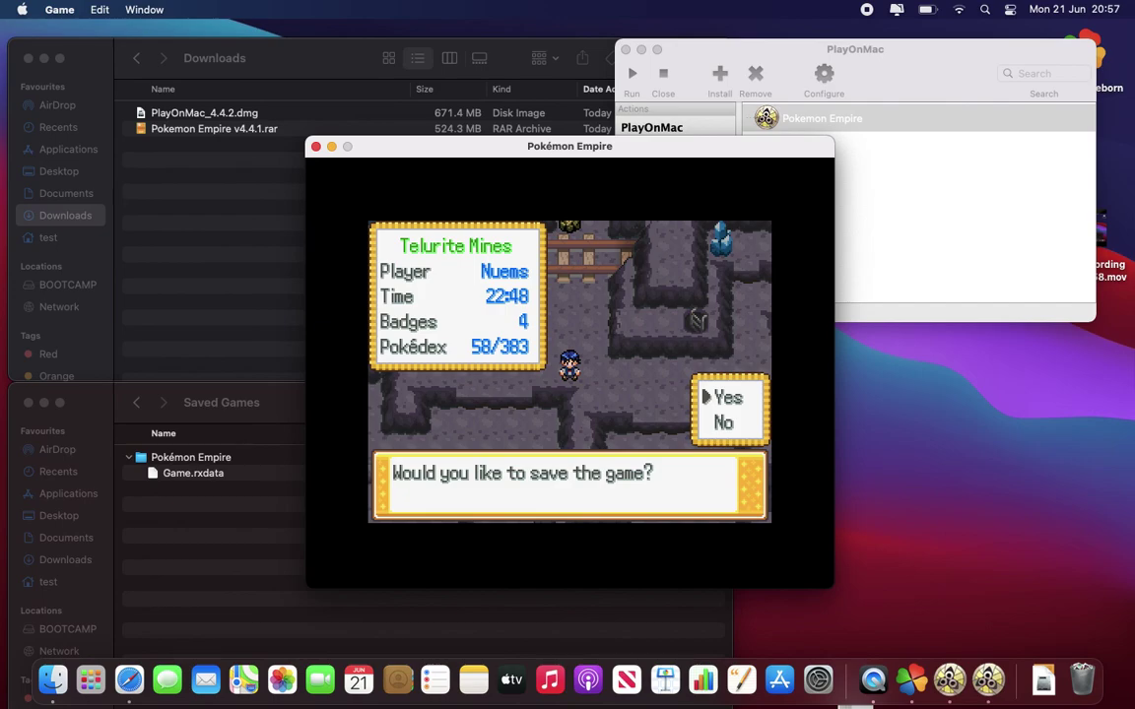
key("Return")
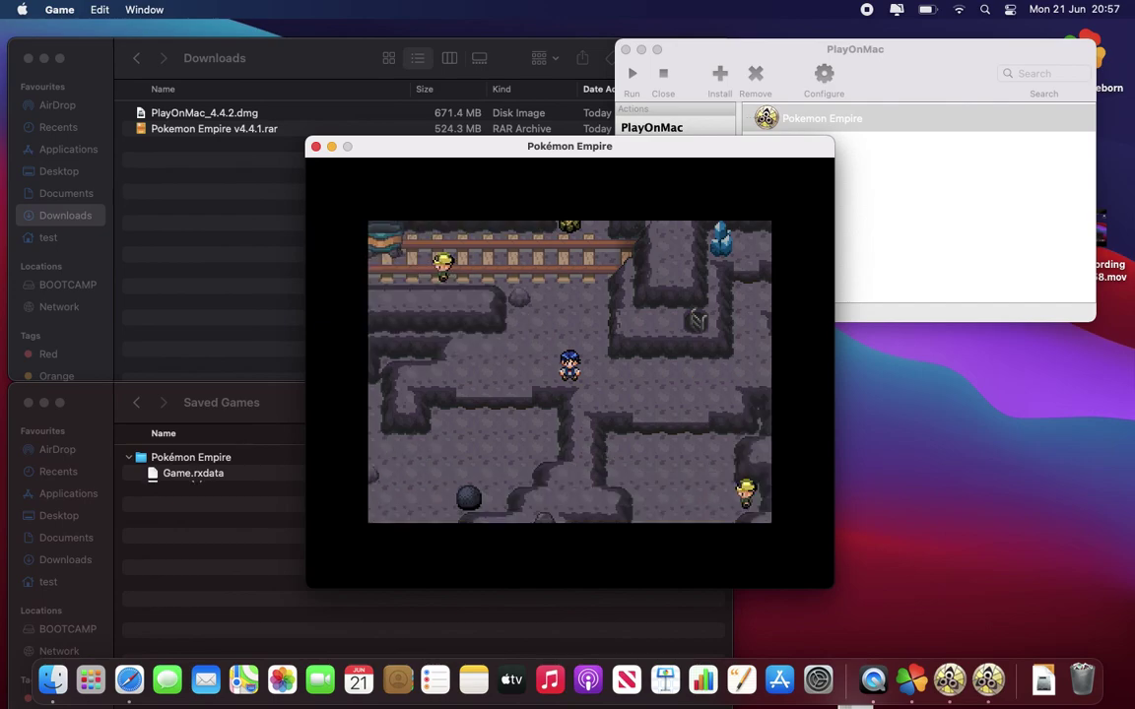
left_click(218, 537)
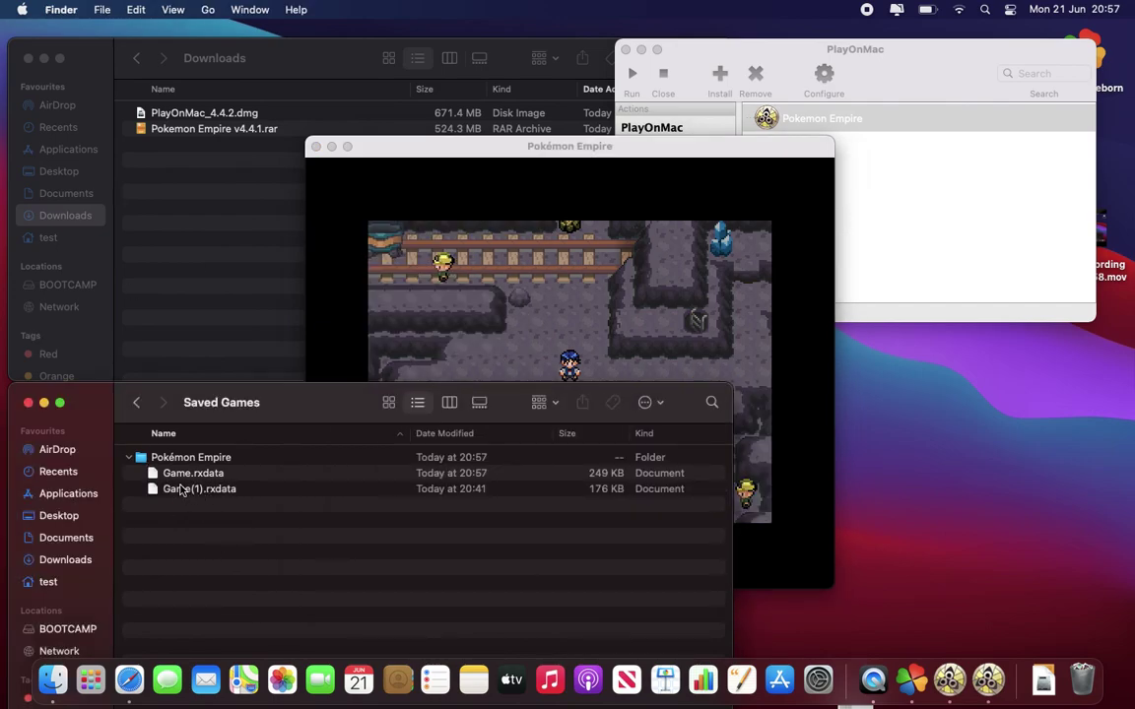
left_click(475, 276)
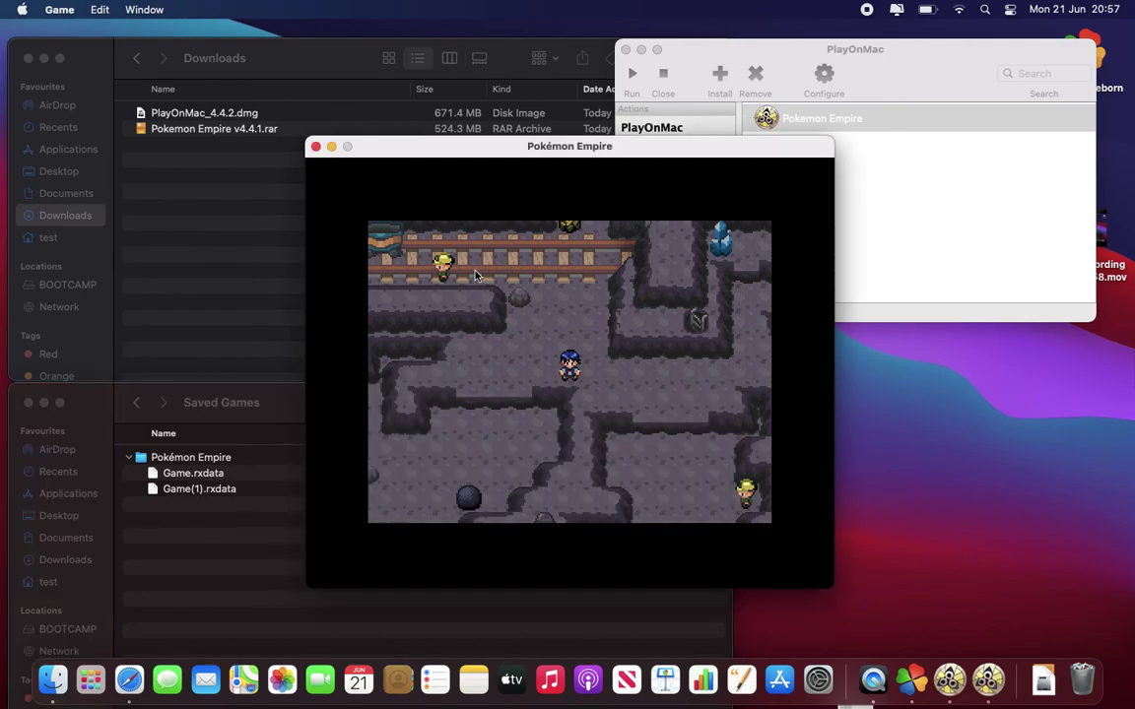